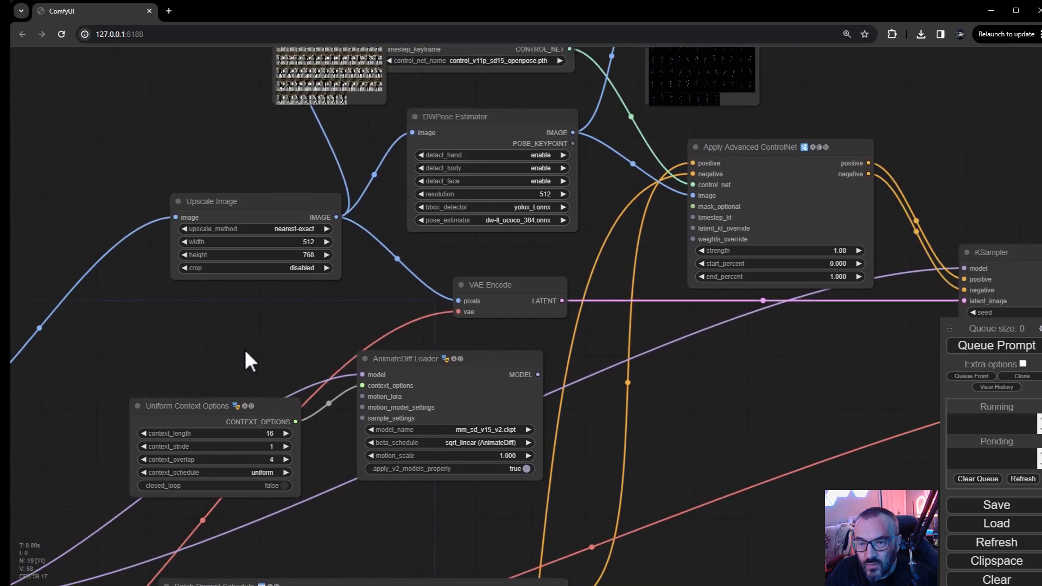
Examine the finished workflow from the pose ControlNet nodes through the KSampler to the Video Combine output
left_click_drag(344, 181, 335, 282)
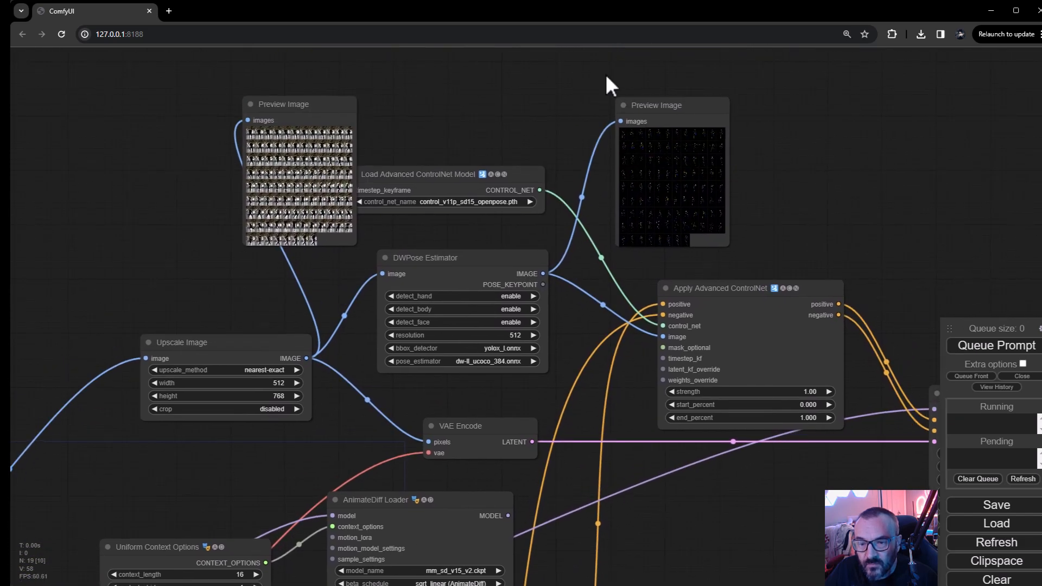
left_click_drag(580, 237, 526, 142)
left_click_drag(552, 425, 579, 205)
left_click_drag(689, 274, 95, 307)
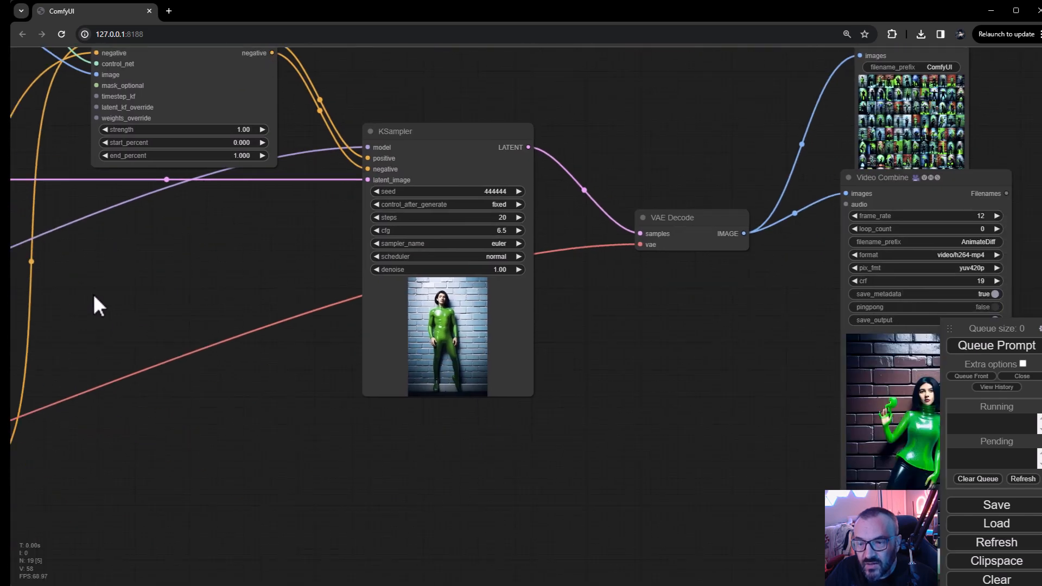
left_click_drag(611, 255, 243, 197)
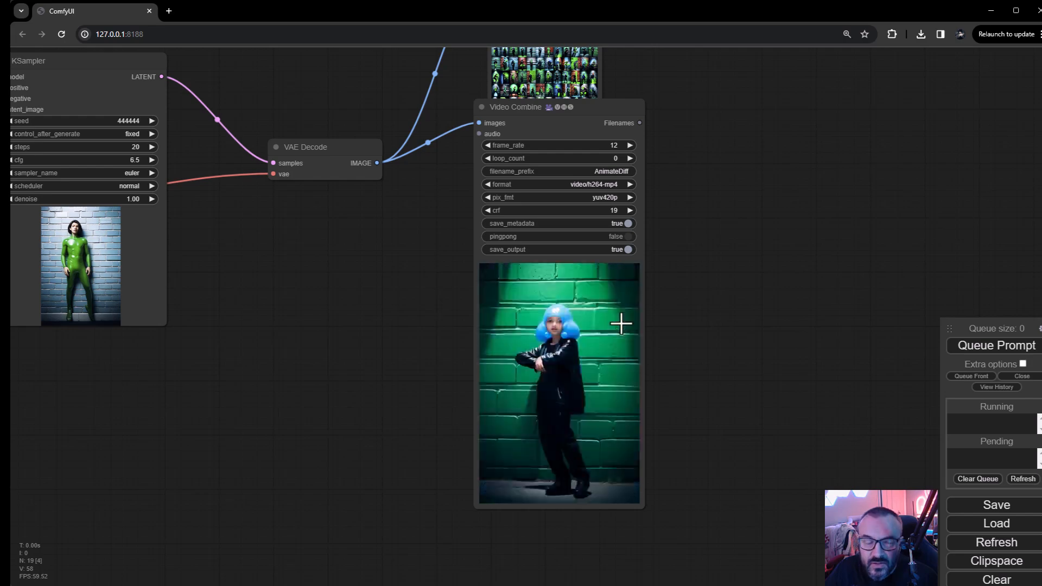
left_click_drag(694, 200, 697, 303)
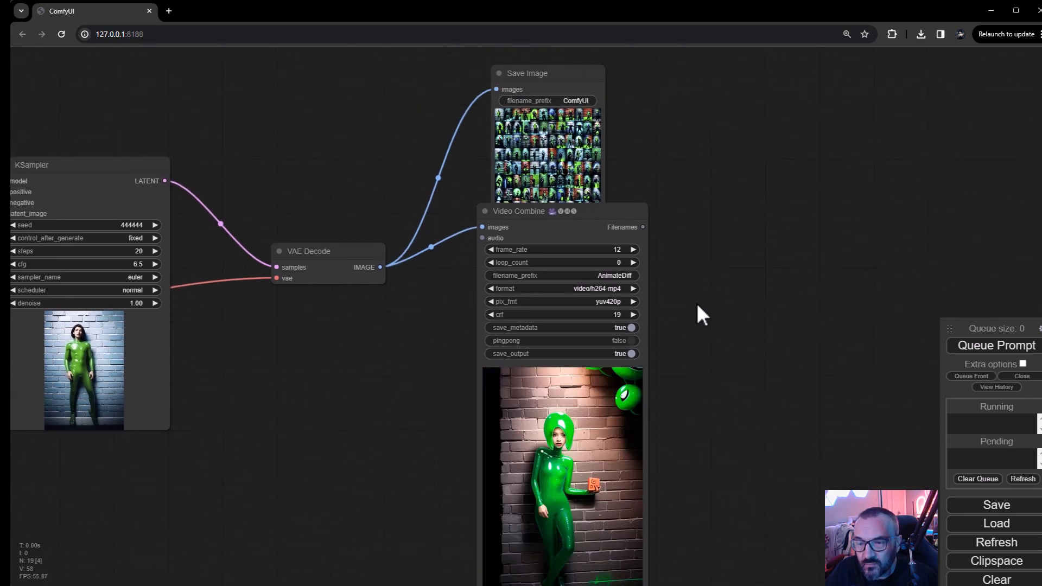
Move the Save Image node up clear of Video Combine and inspect its generated frame thumbnails
left_click_drag(565, 88, 591, 62)
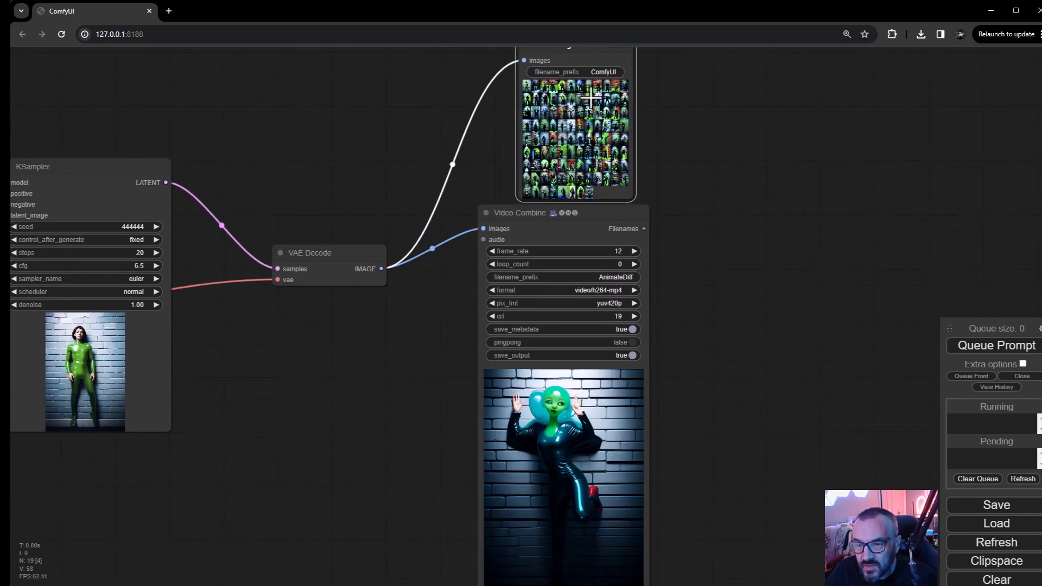
scroll(600, 127, "up", 5)
scroll(738, 291, "up", 3)
left_click_drag(735, 281, 735, 297)
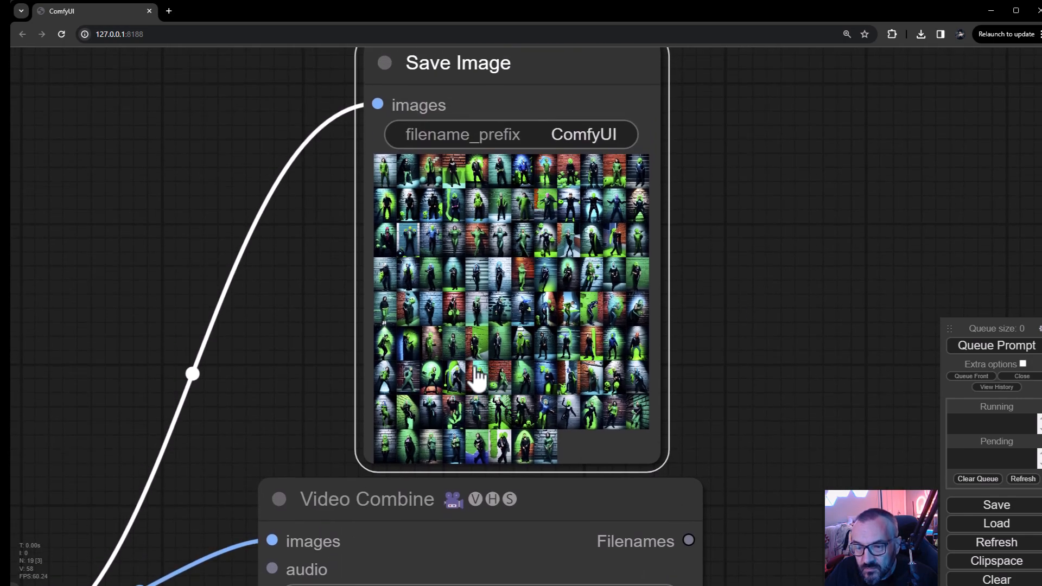
scroll(479, 397, "up", 2)
scroll(494, 342, "up", 2)
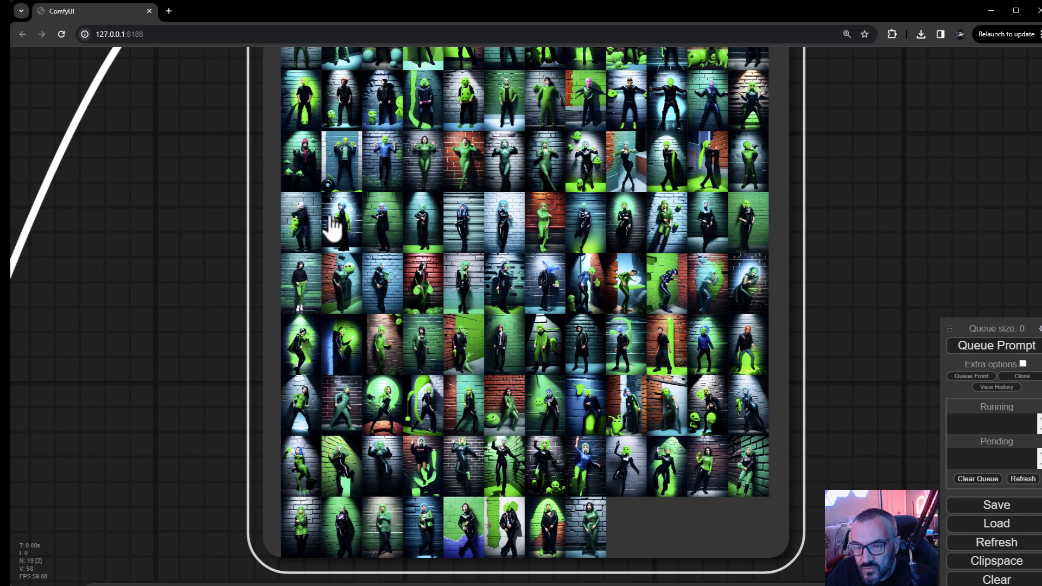
scroll(342, 266, "down", 3)
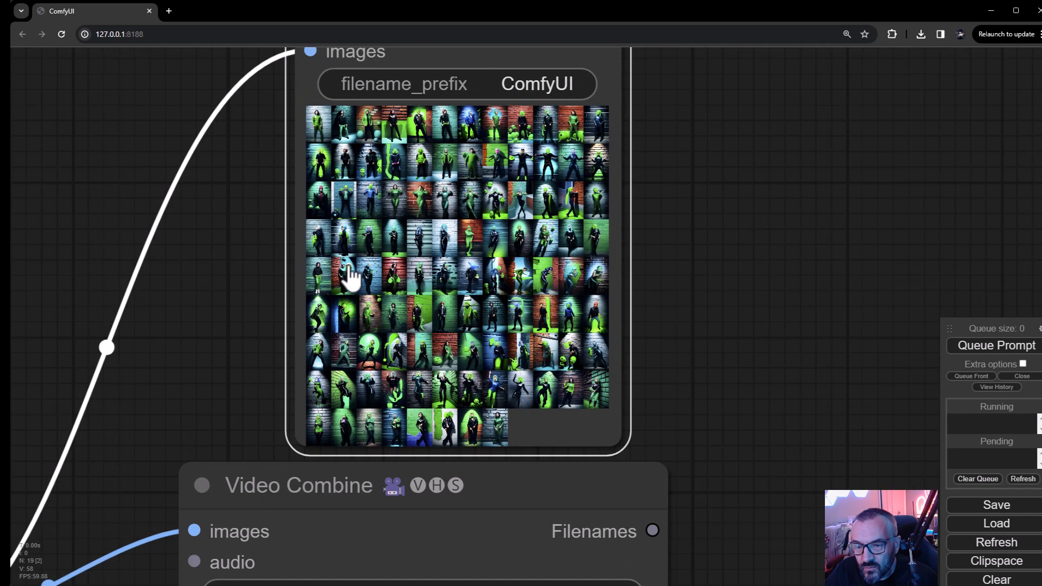
Examine the Video Combine preview, the Load Video and Batch Prompt Schedule nodes, and the overall graph connections
scroll(349, 268, "down", 11)
left_click_drag(316, 350, 435, 29)
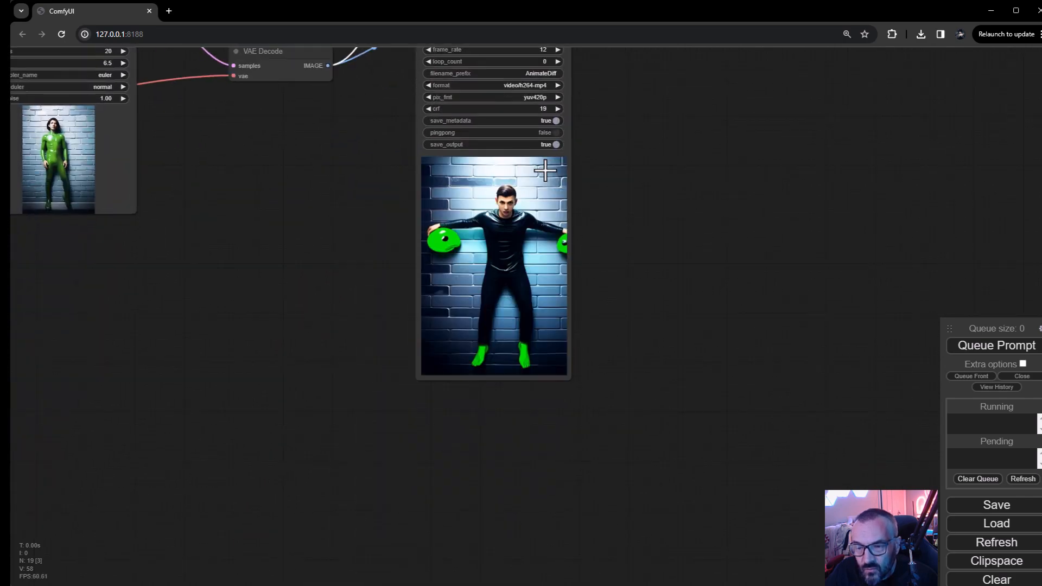
left_click_drag(281, 276, 679, 291)
scroll(343, 259, "up", 2)
left_click_drag(273, 373, 616, 379)
scroll(625, 329, "down", 6)
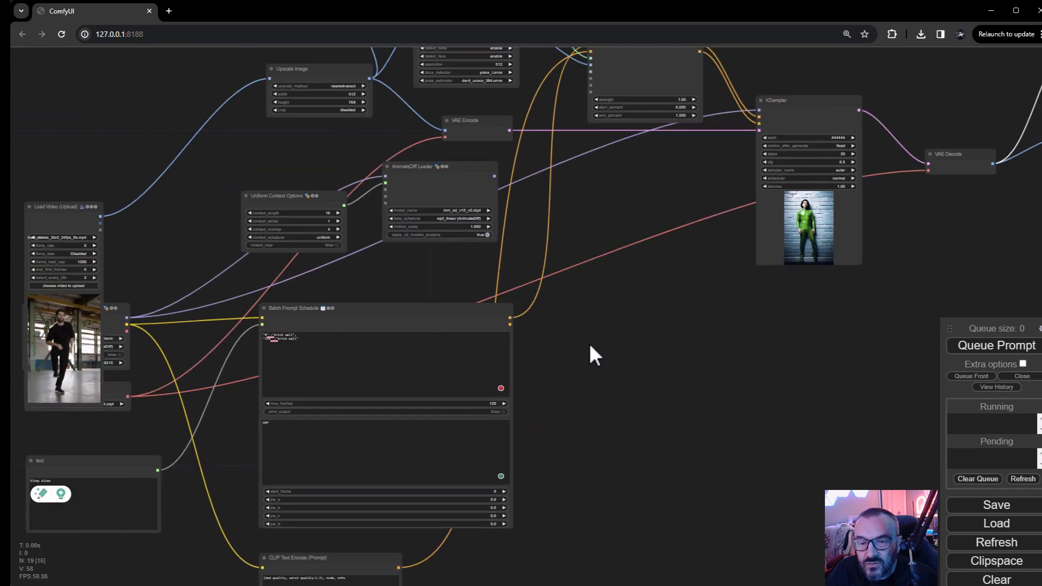
scroll(603, 334, "up", 1)
scroll(618, 318, "up", 1)
left_click_drag(641, 336, 659, 483)
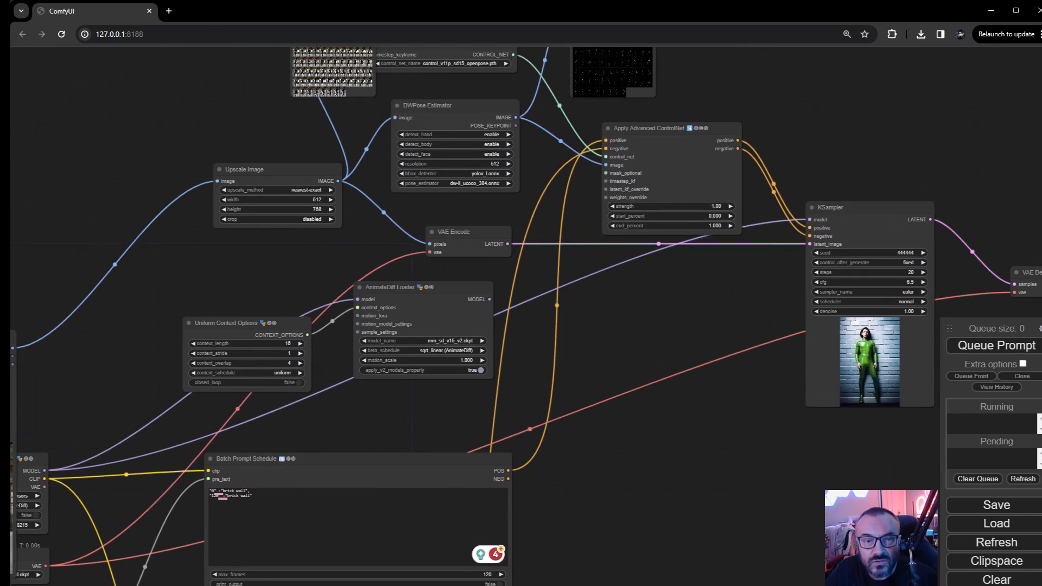
Switch to the basic workflow and check its missing custom nodes in the ComfyUI Manager
key("alt+Tab")
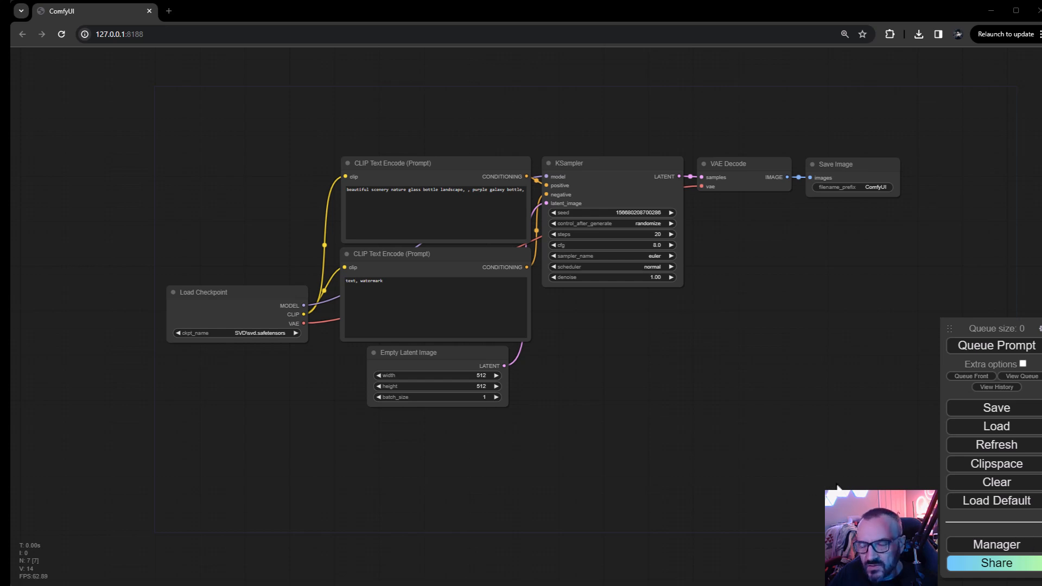
left_click(996, 545)
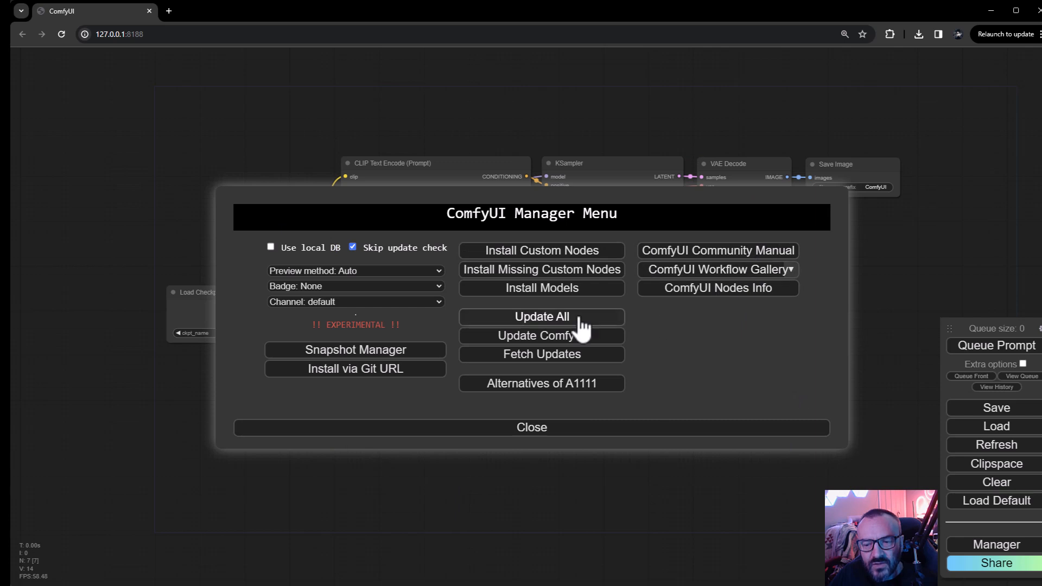
left_click(487, 272)
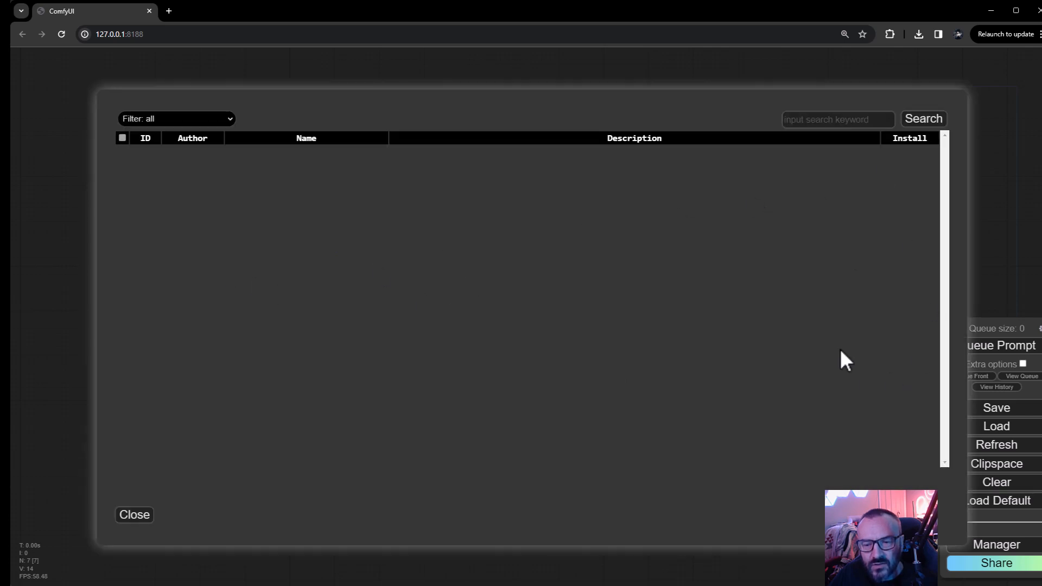
left_click(119, 520)
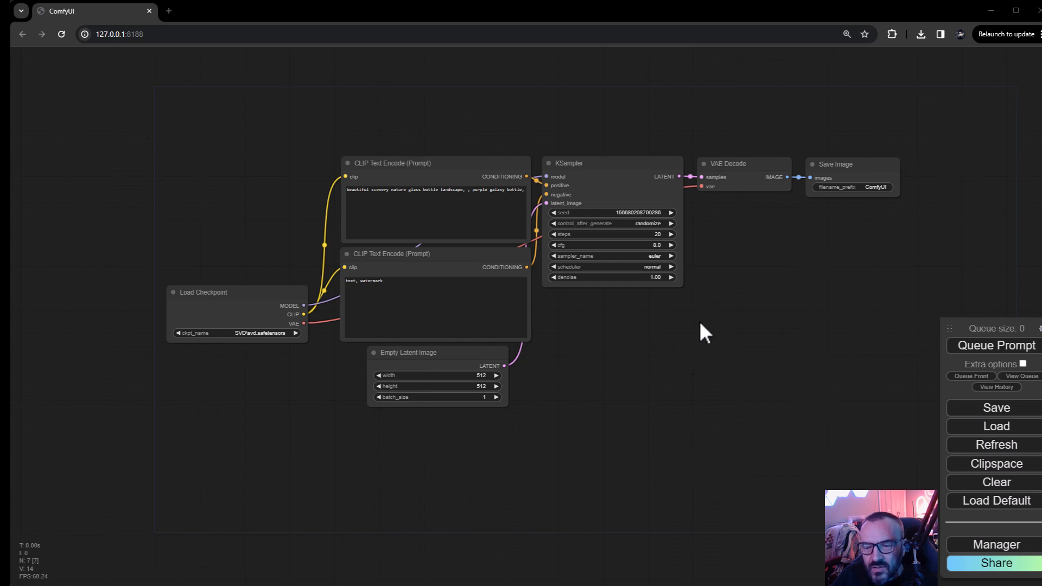
Load the default workflow and move its Save Image, VAE Decode and KSampler nodes up and to the right
left_click(1007, 502)
left_click(581, 104)
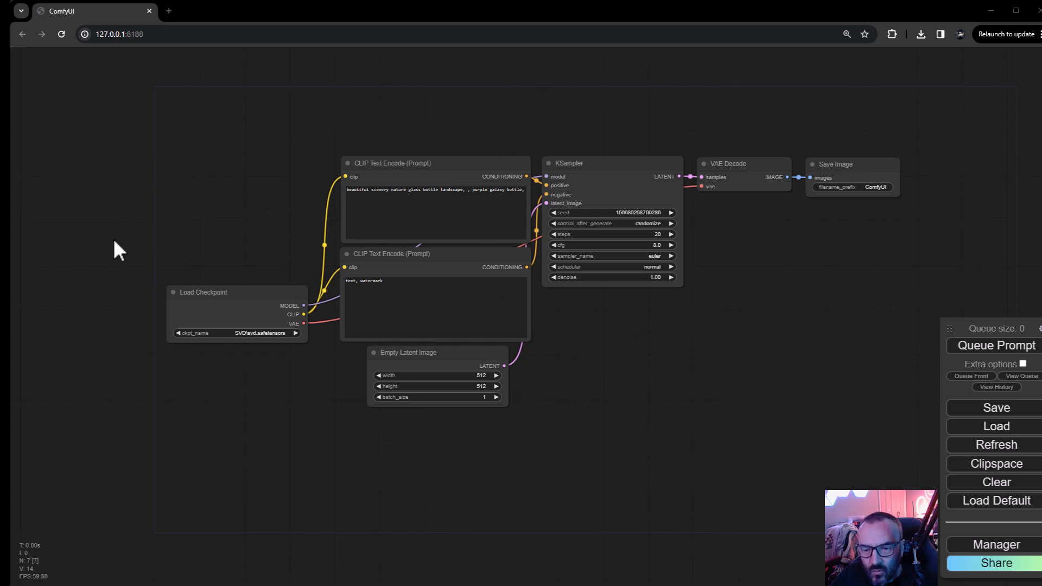
left_click_drag(920, 116, 930, 197)
left_click_drag(842, 198, 940, 122)
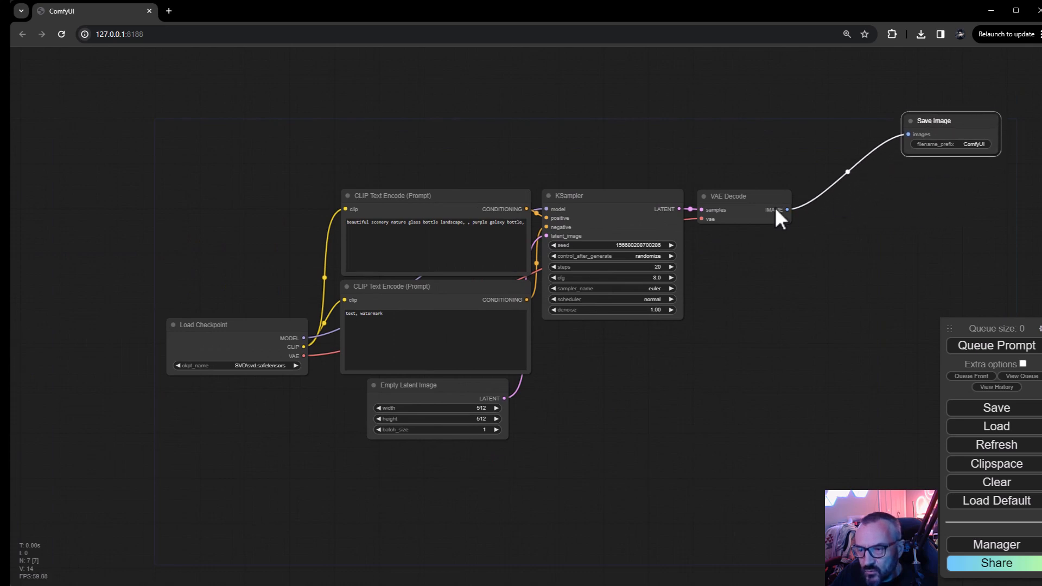
left_click_drag(741, 199, 826, 131)
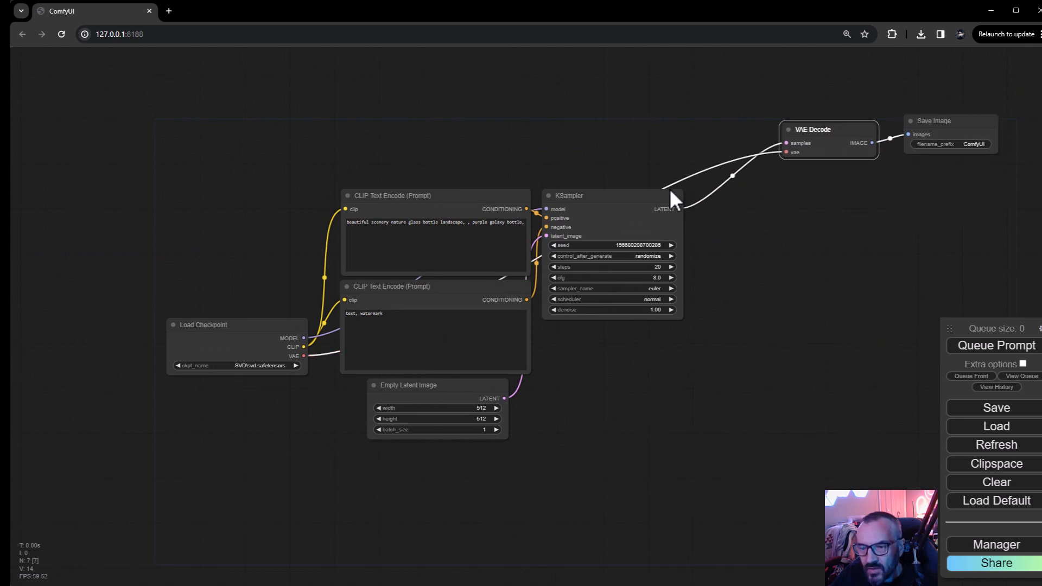
left_click_drag(620, 198, 648, 114)
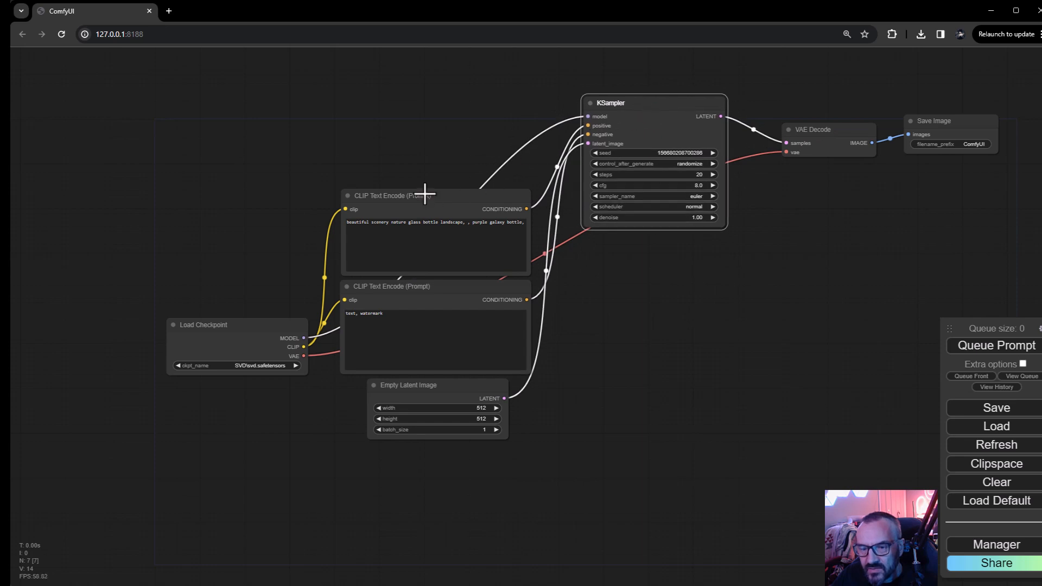
Spread out the Load Checkpoint, Empty Latent Image and negative CLIP Text Encode nodes away from the KSampler
left_click_drag(226, 326, 137, 126)
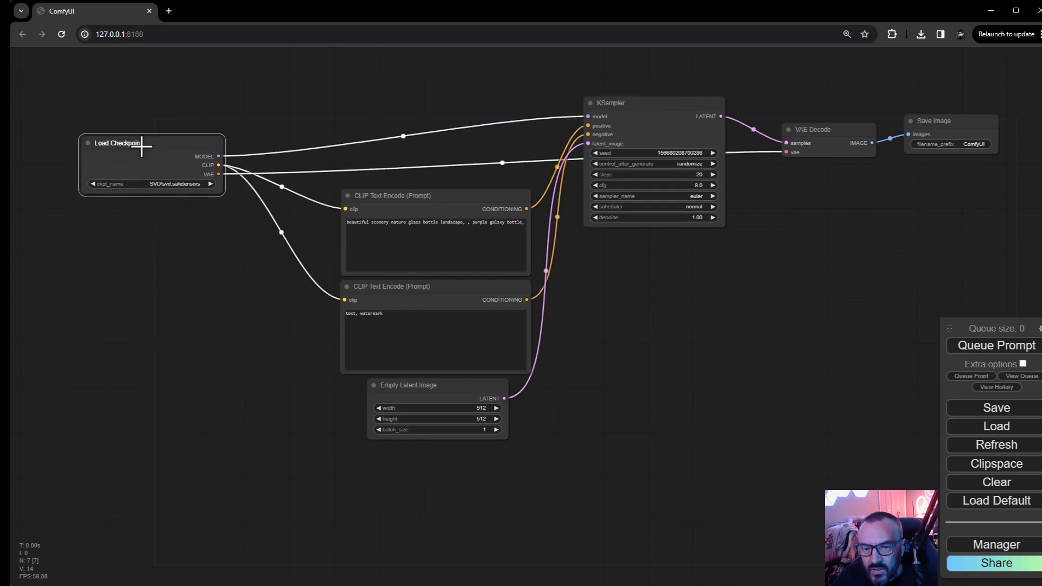
left_click_drag(449, 390, 157, 443)
left_click_drag(421, 288, 443, 371)
left_click_drag(277, 313, 400, 354)
left_click_drag(559, 245, 558, 275)
left_click_drag(267, 296, 455, 286)
Delete the Load Checkpoint, Empty Latent Image and negative CLIP Text Encode nodes
left_click(454, 191)
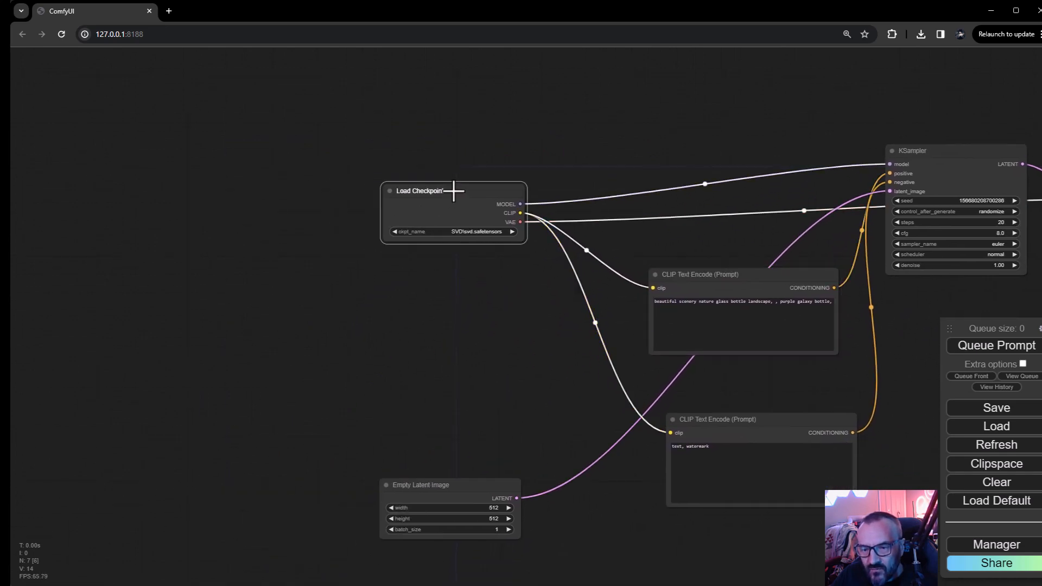
key("Delete")
left_click(448, 486)
key("Delete")
left_click_drag(603, 352, 277, 255)
left_click(470, 350)
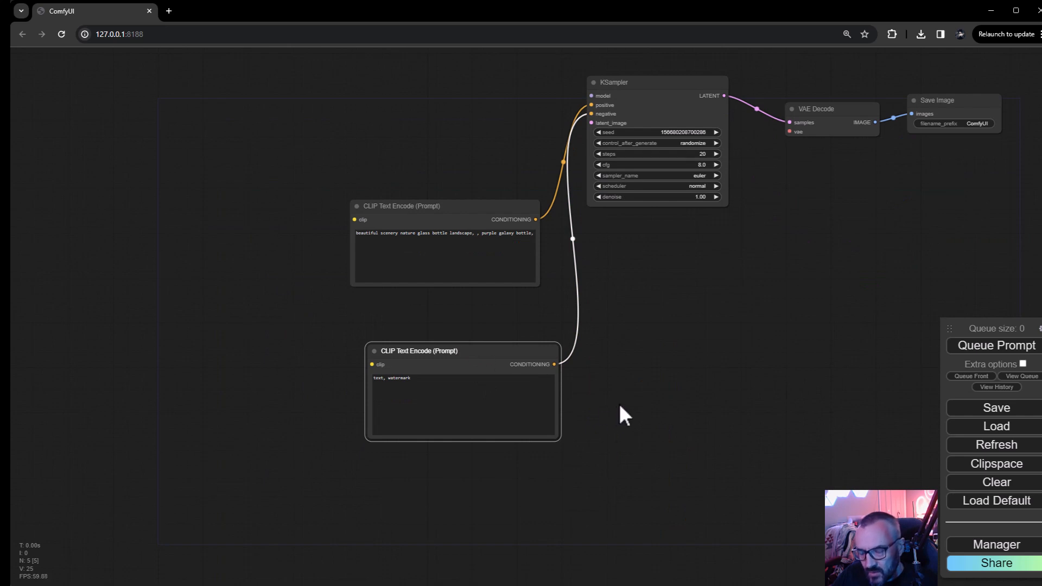
key("Delete")
Move the remaining CLIP Text Encode node up beside the KSampler
left_click(505, 275)
left_click_drag(644, 343, 589, 496)
left_click_drag(403, 388, 385, 302)
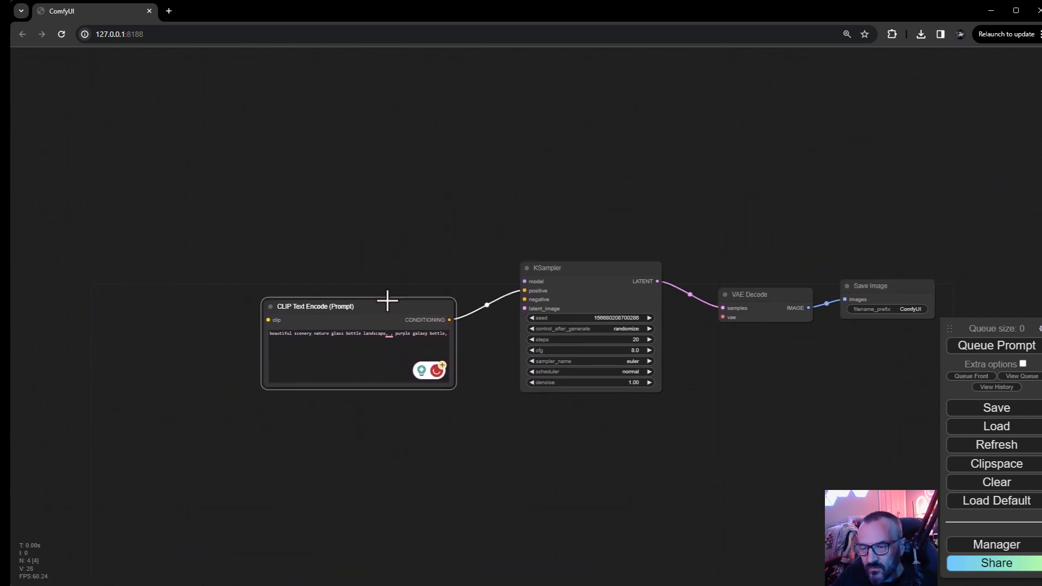
Add a Video Helper Suite Load Video (Upload) node in the empty area left of the prompt node
left_click_drag(258, 205, 751, 228)
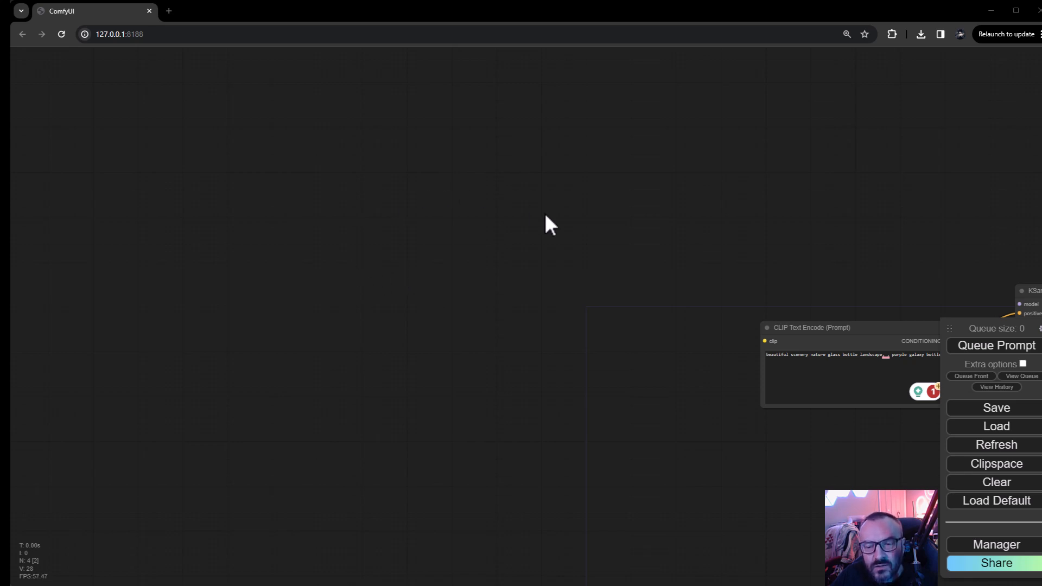
left_click_drag(546, 215, 464, 175)
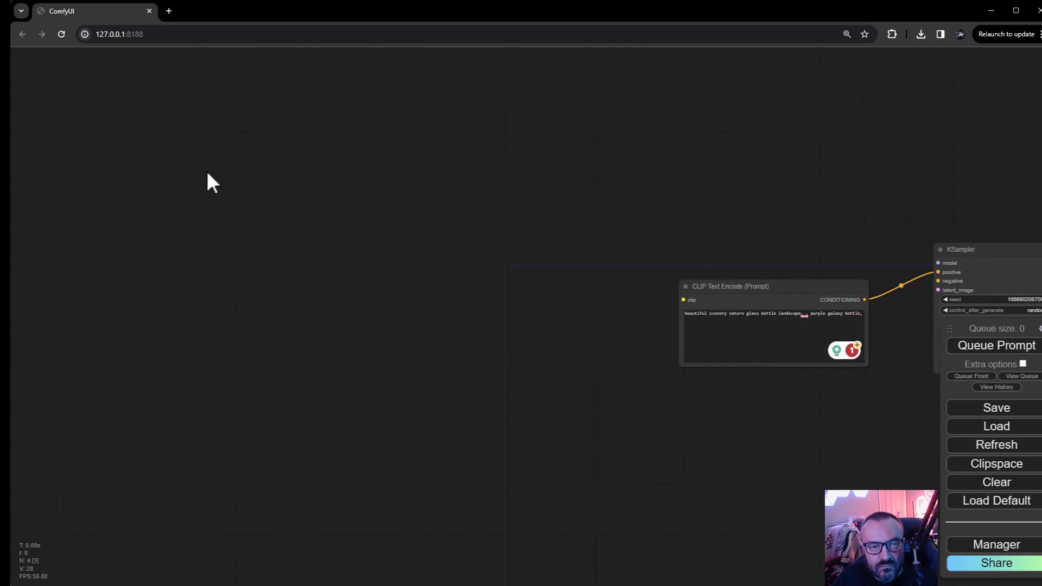
right_click(255, 175)
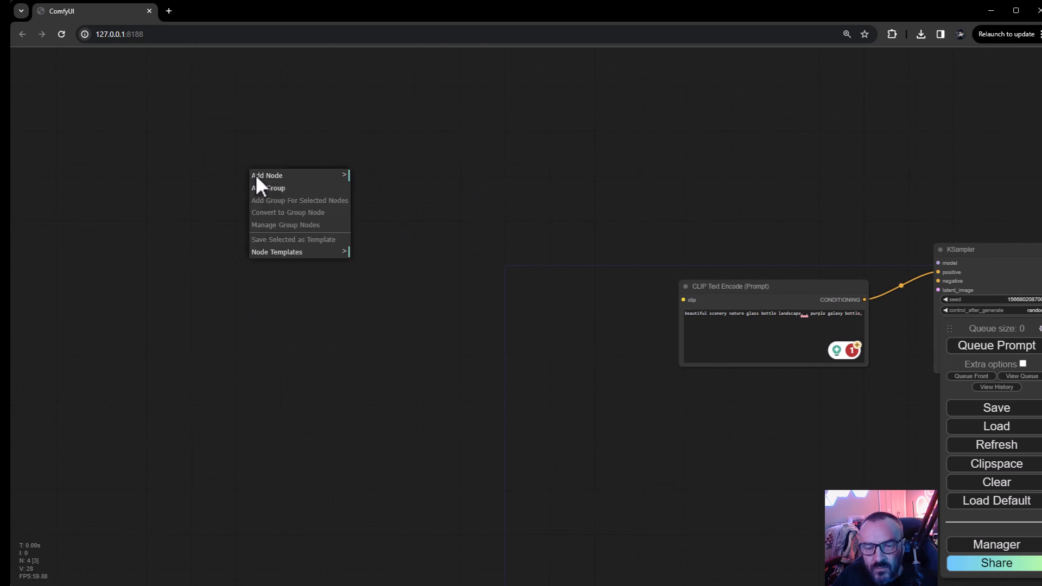
left_click(313, 176)
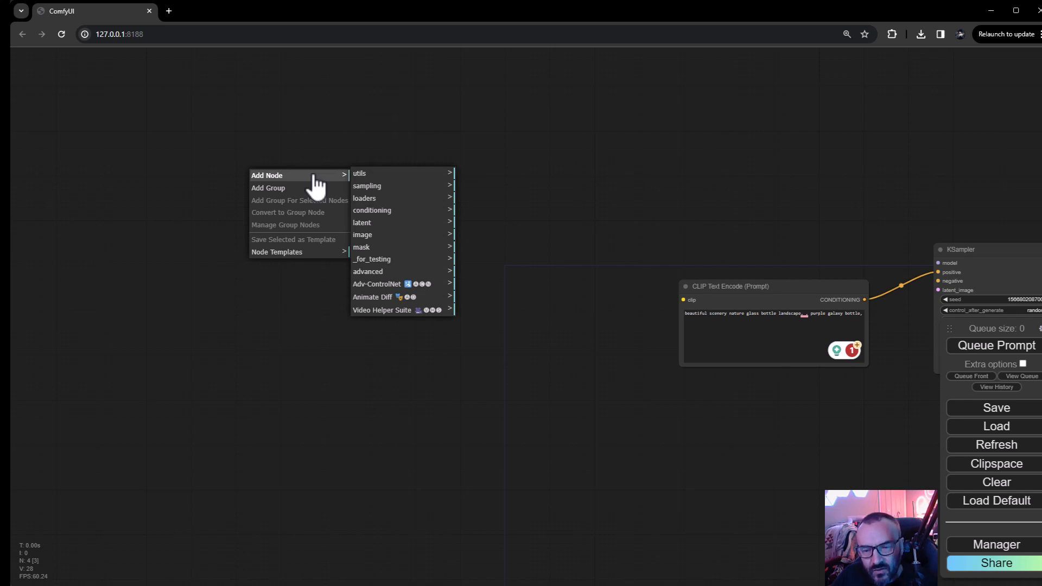
left_click(375, 311)
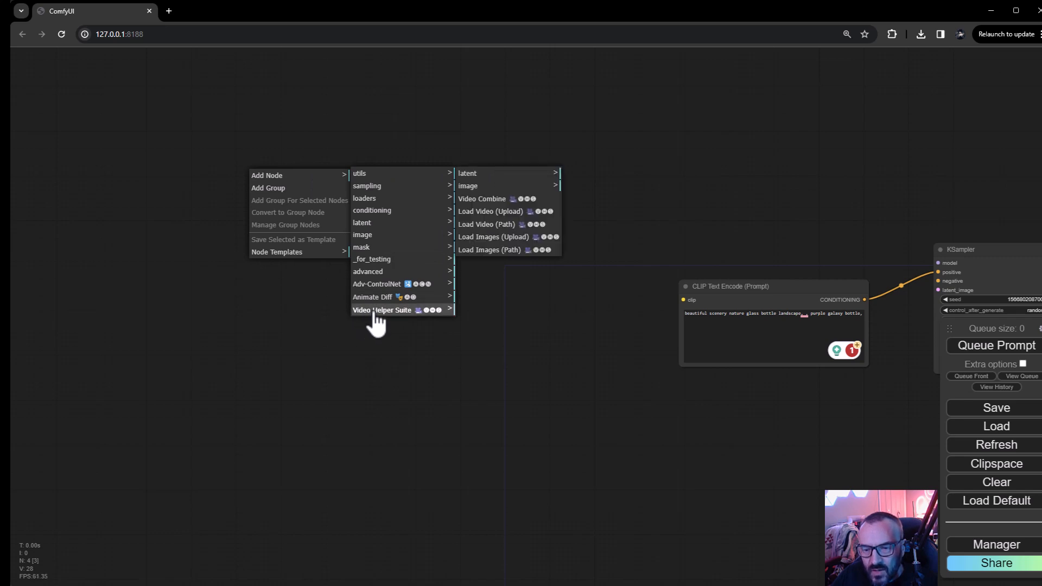
left_click(498, 217)
left_click_drag(297, 164, 262, 141)
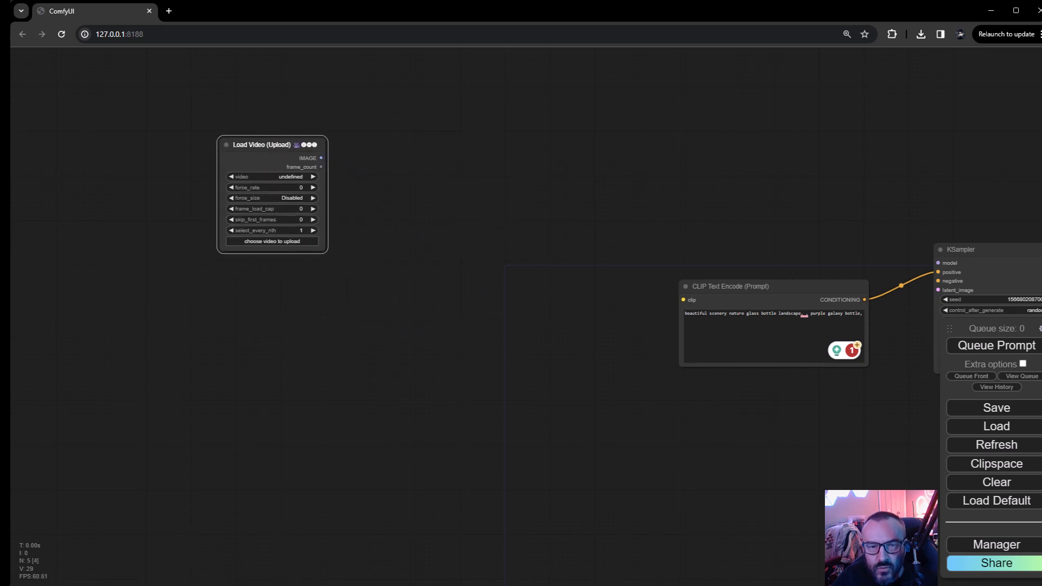
left_click(405, 127)
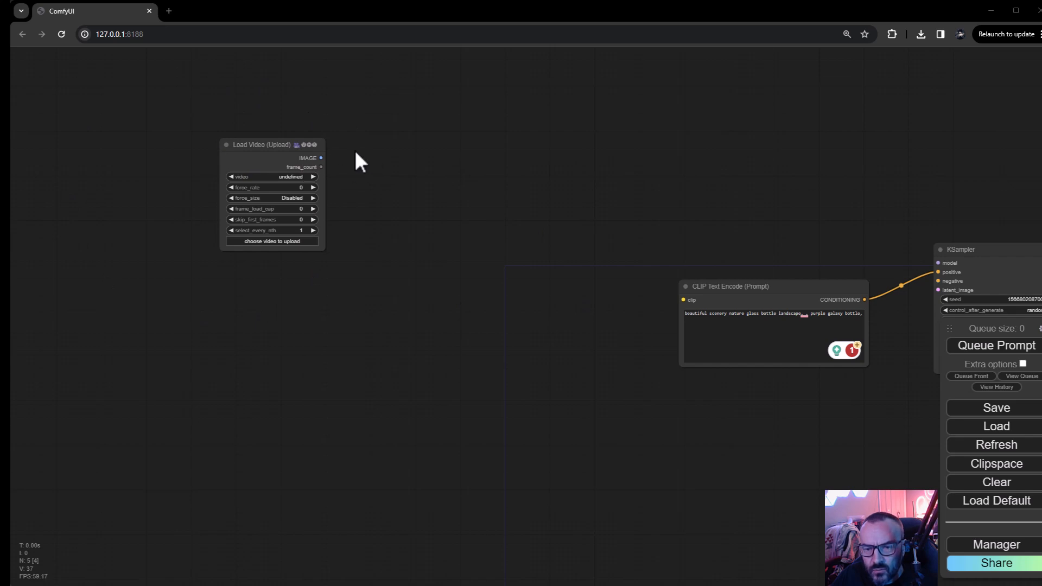
Add an Upscale Image node and place it to the right of the Load Video node
right_click(373, 172)
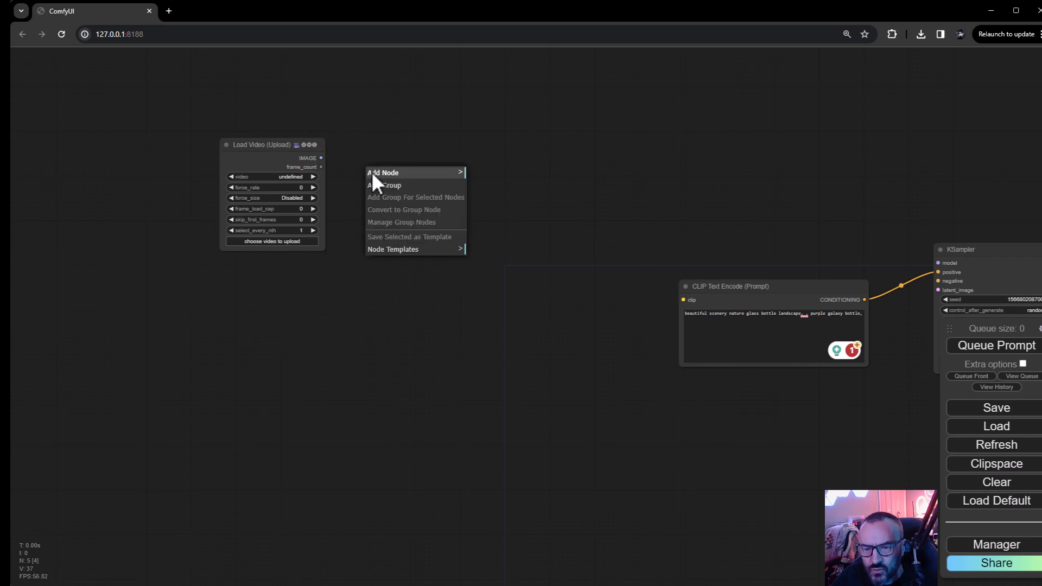
left_click(422, 174)
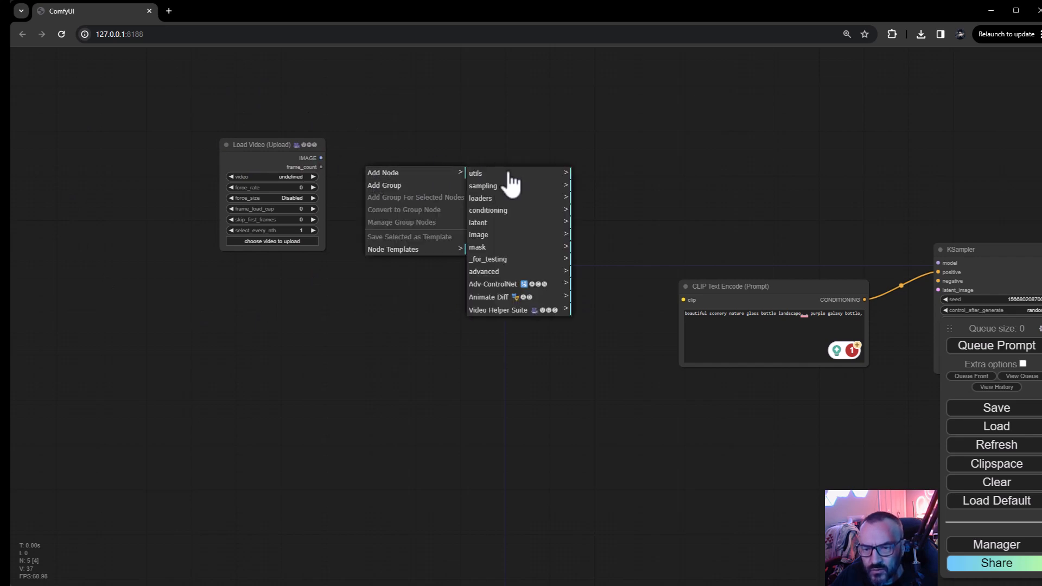
left_click(496, 237)
left_click(592, 174)
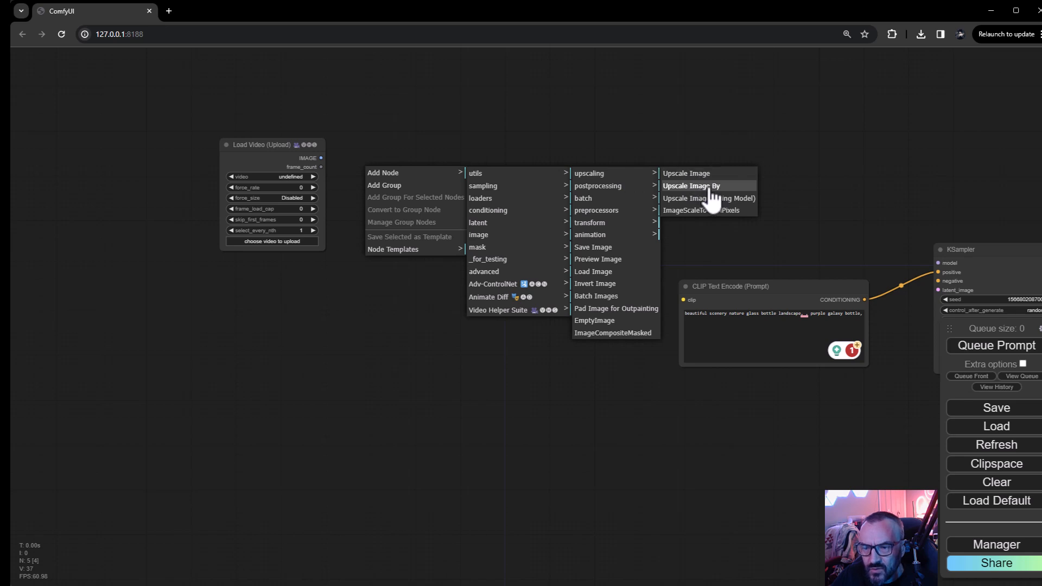
left_click(706, 174)
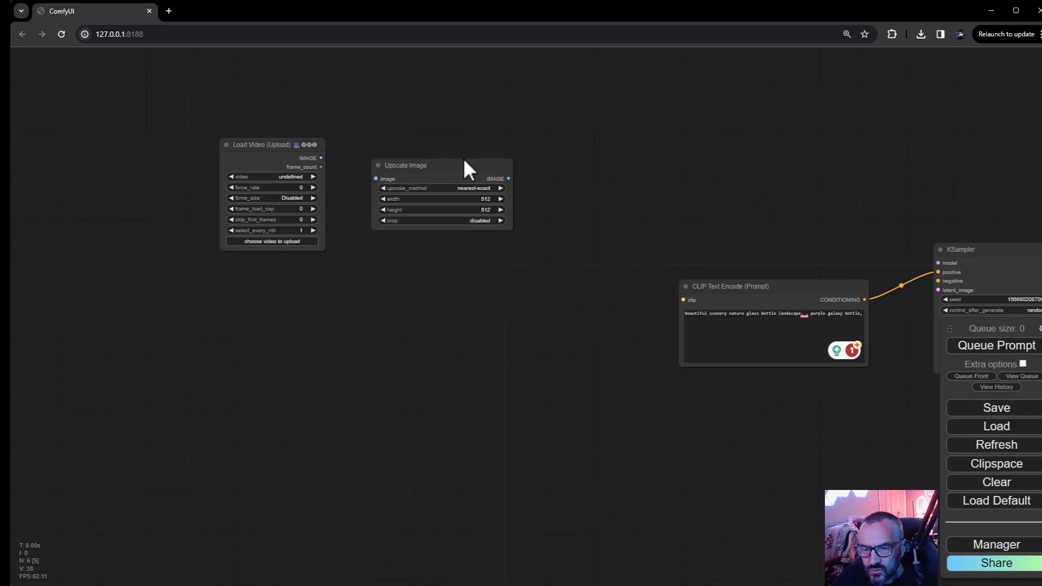
left_click_drag(463, 158, 543, 162)
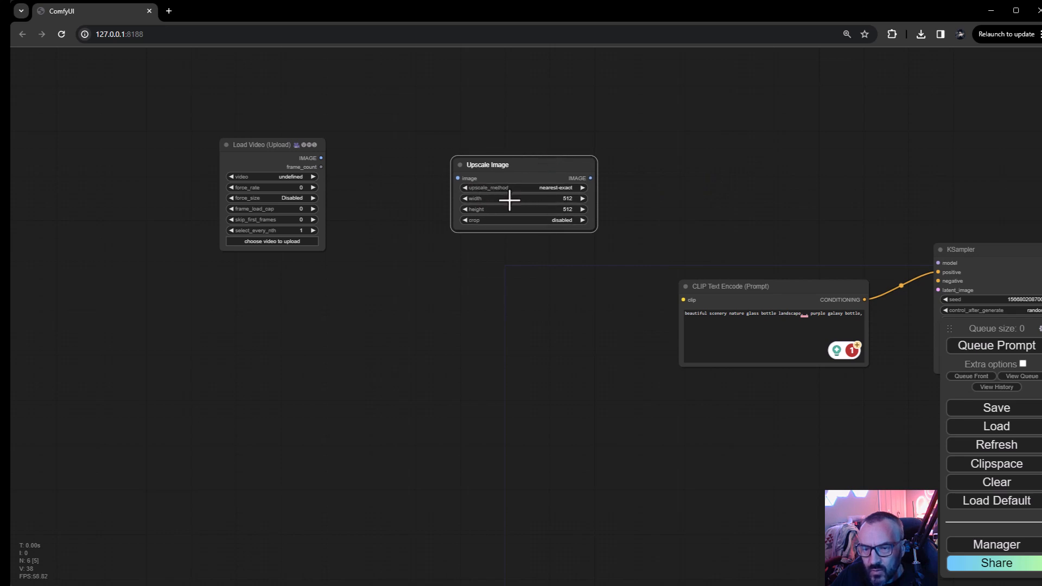
Connect the Load Video node's IMAGE output to the Upscale Image node's image input and line the two nodes up
left_click_drag(526, 165, 506, 176)
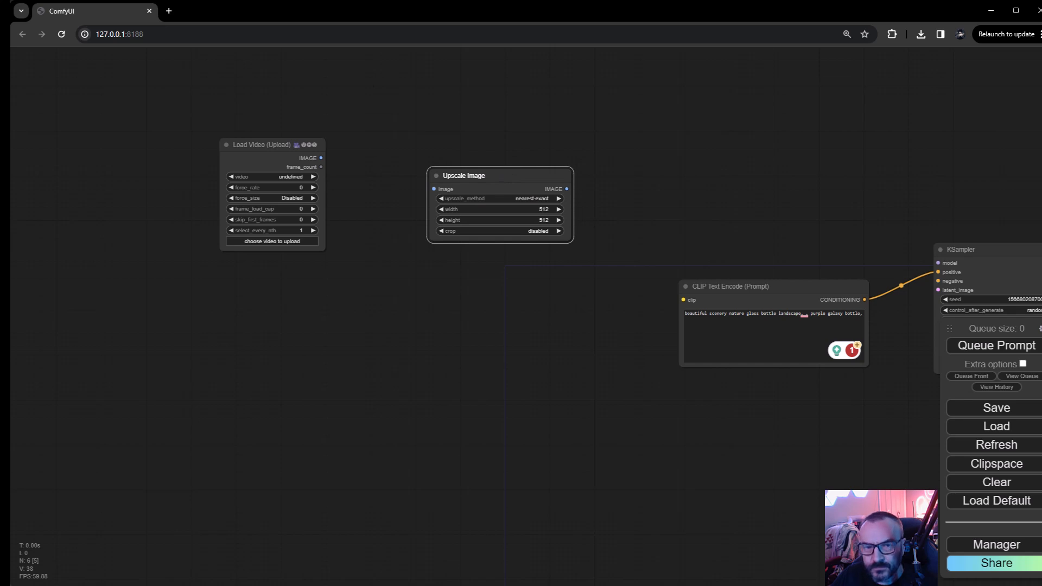
left_click_drag(322, 159, 434, 189)
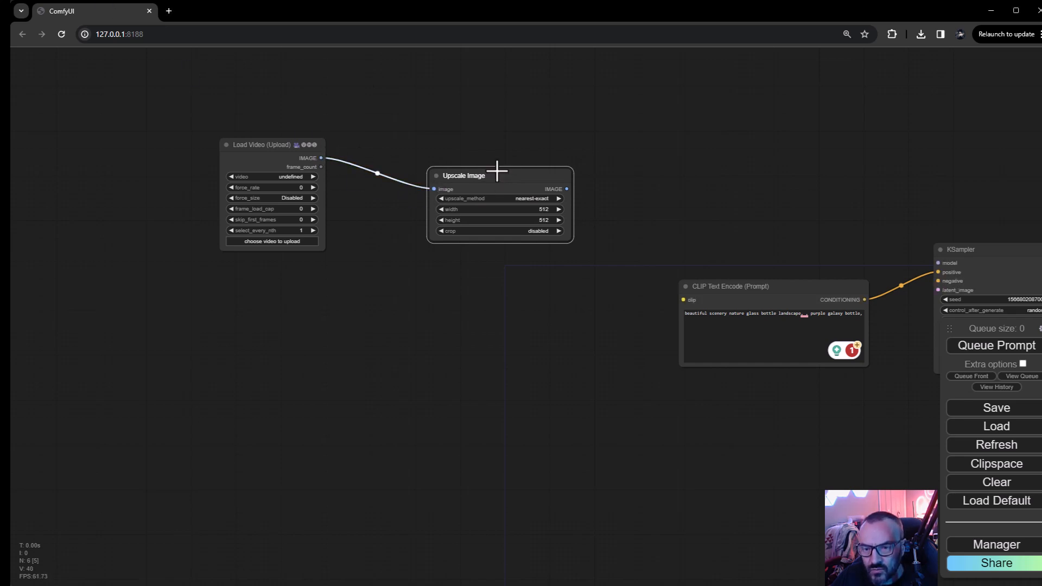
left_click_drag(497, 174, 499, 151)
left_click(51, 188)
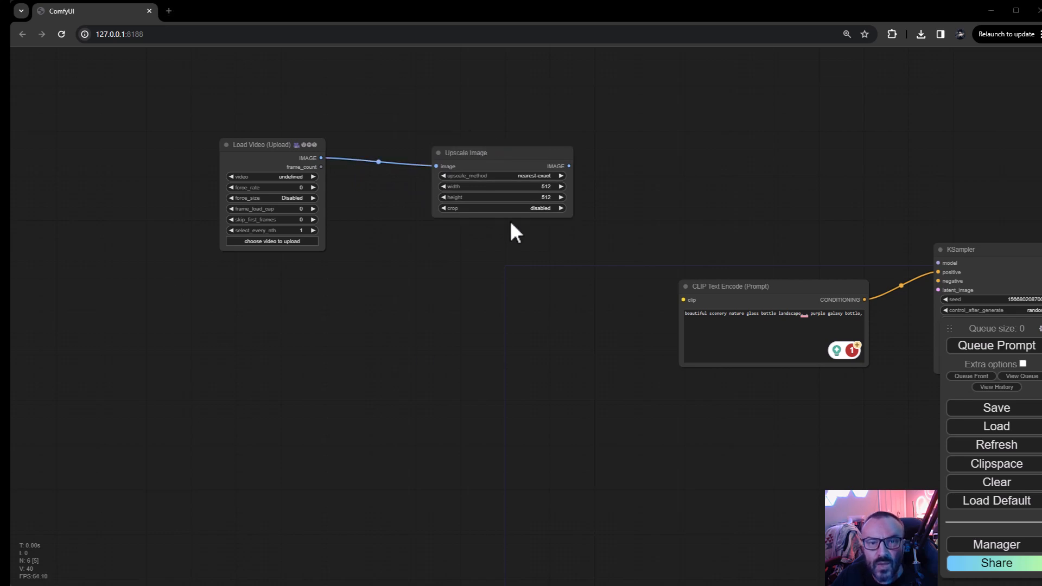
Add a Load Checkpoint w/ Noise Select node from the deprecated Animate Diff nodes in the space below Load Video
right_click(282, 277)
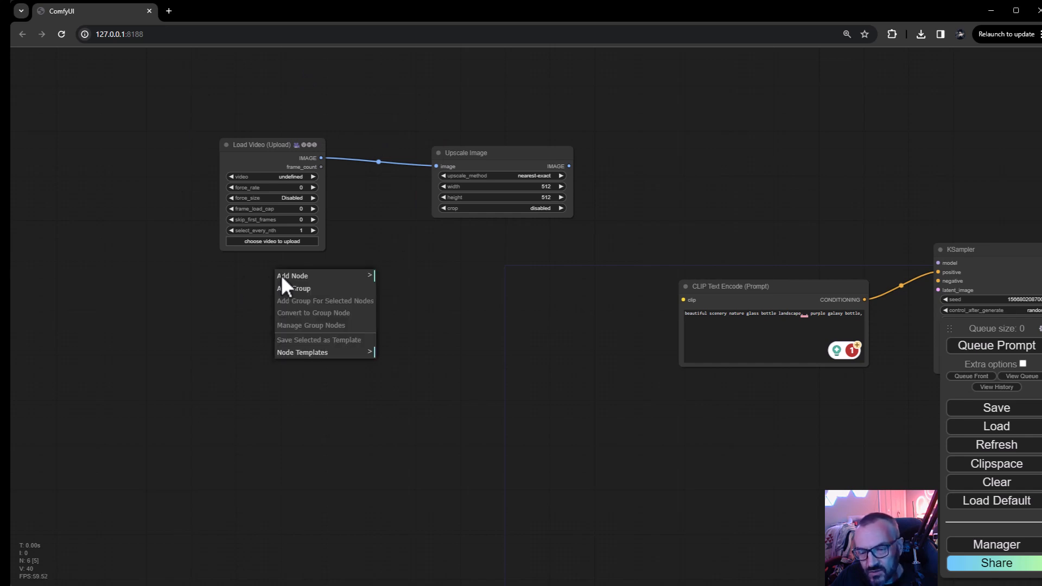
left_click(338, 277)
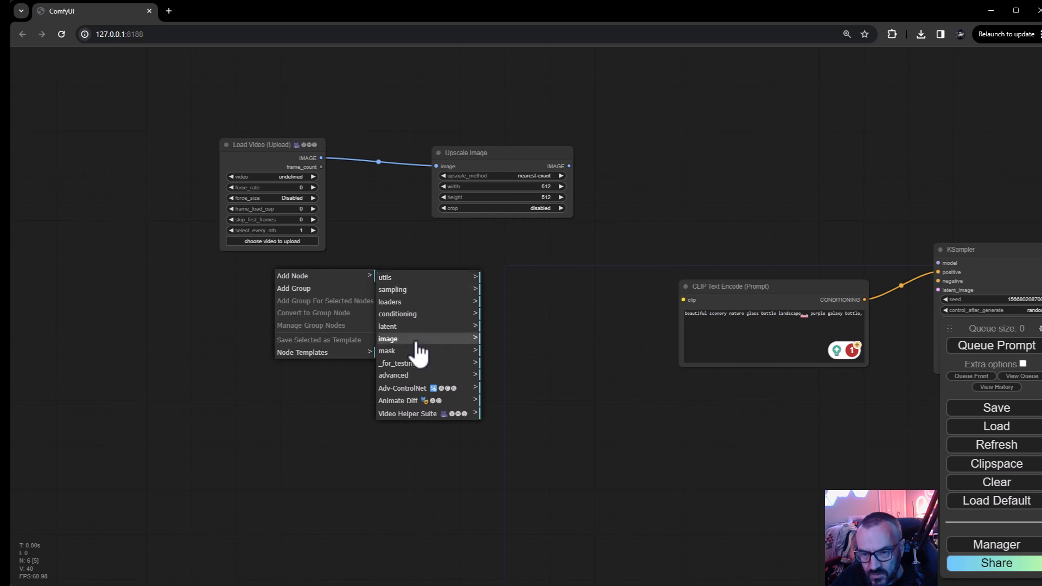
left_click(437, 401)
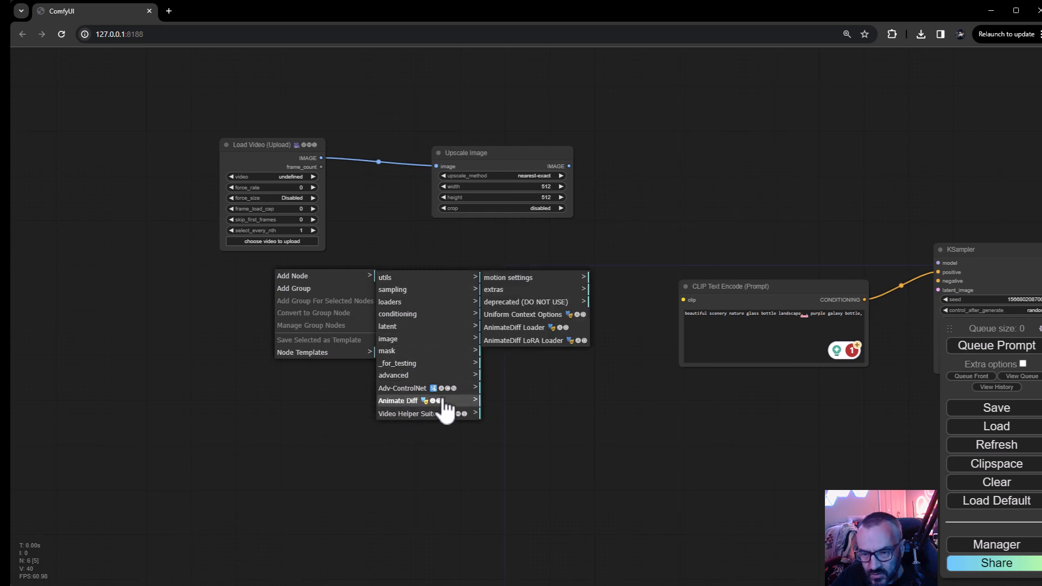
left_click(512, 279)
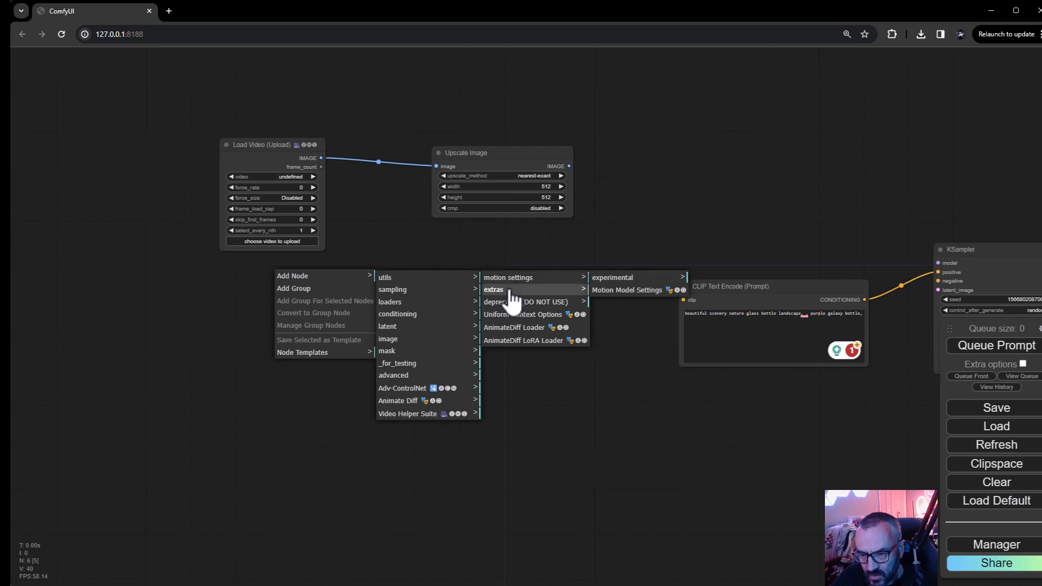
left_click(511, 292)
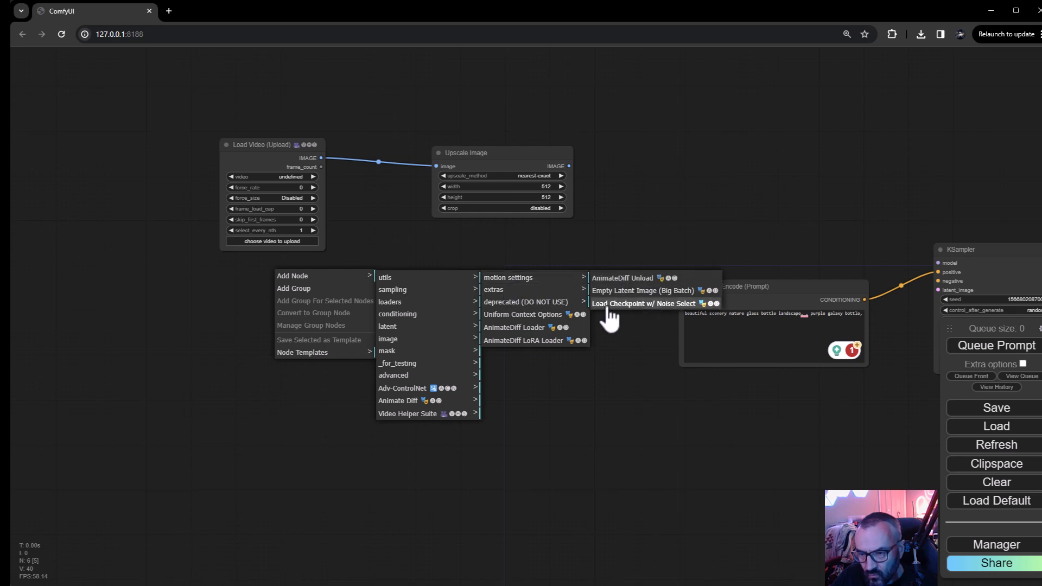
left_click(652, 306)
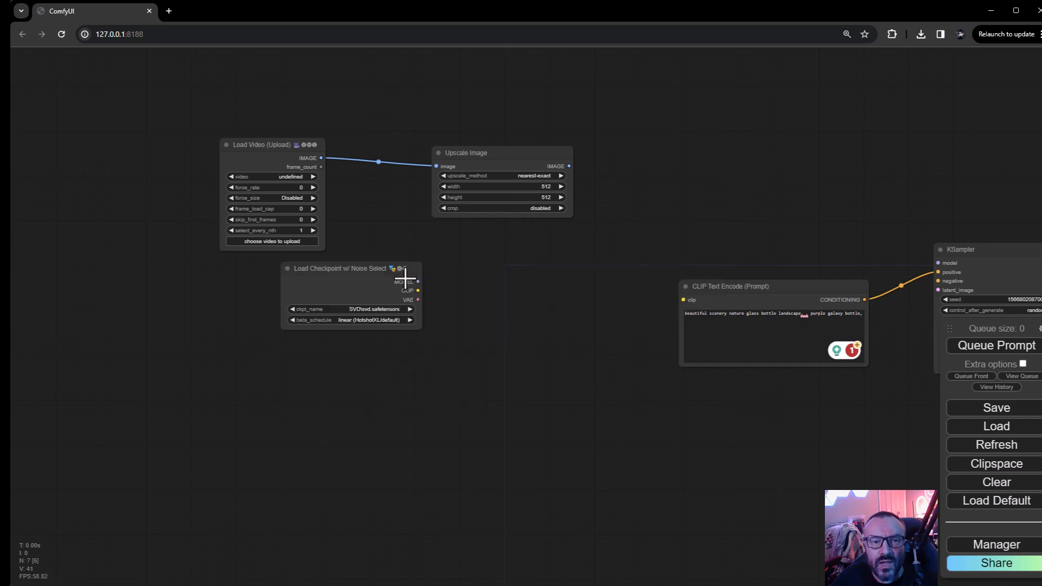
Move the Load Checkpoint w/ Noise Select node down and left, and set its beta_schedule to sqrt_linear (AnimateDiff)
left_click_drag(357, 271, 275, 320)
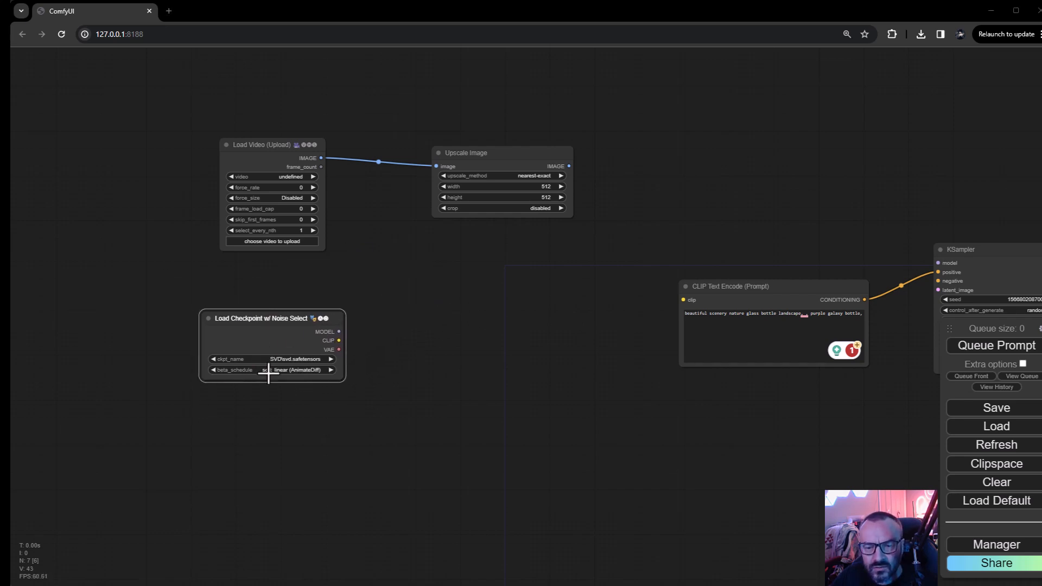
left_click(303, 371)
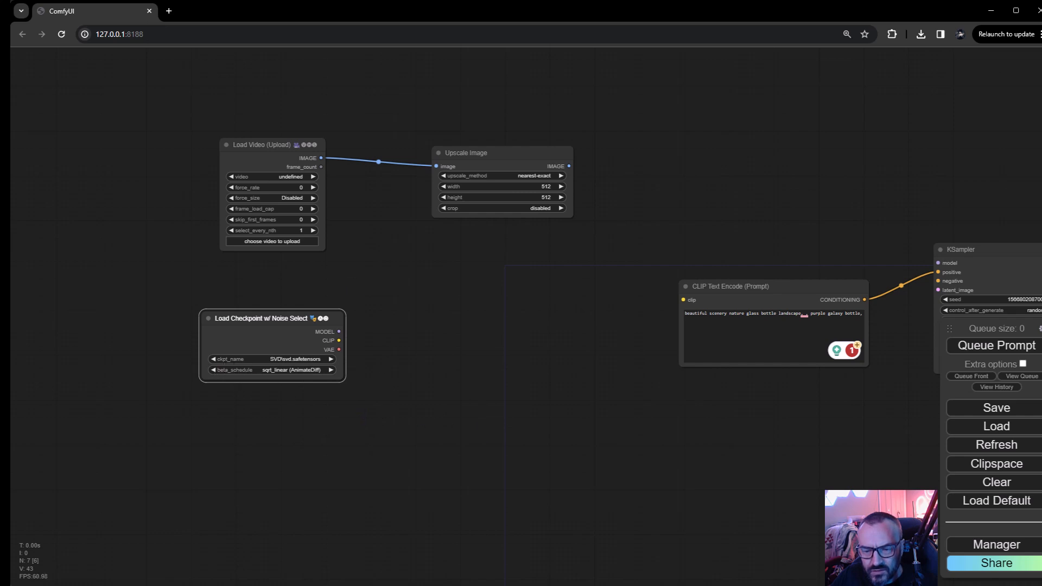
left_click(462, 266)
Add a Load VAE node and stack it beneath the Load Checkpoint w/ Noise Select node, directly below Load Video
right_click(387, 276)
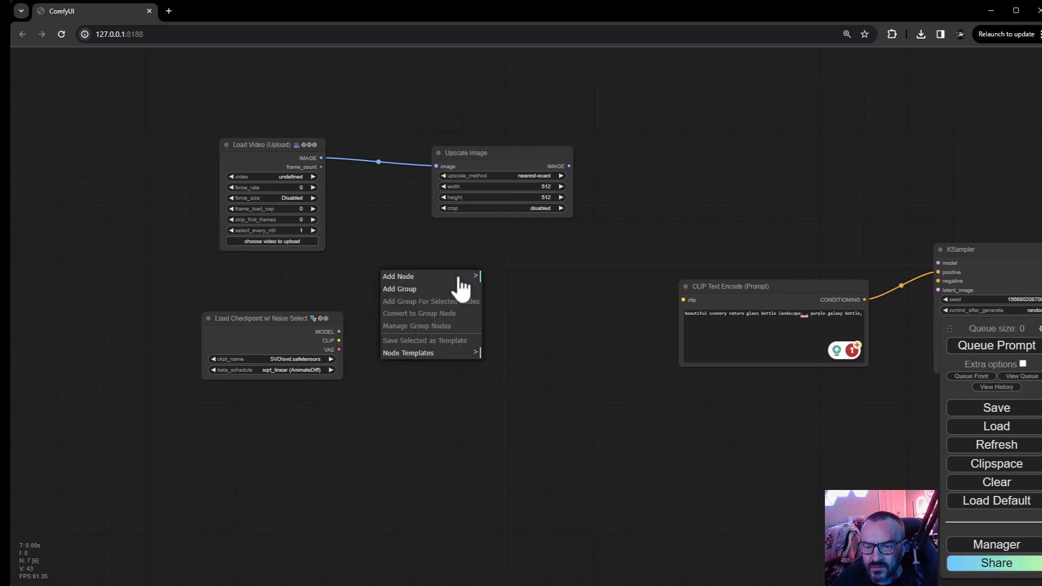
left_click(427, 278)
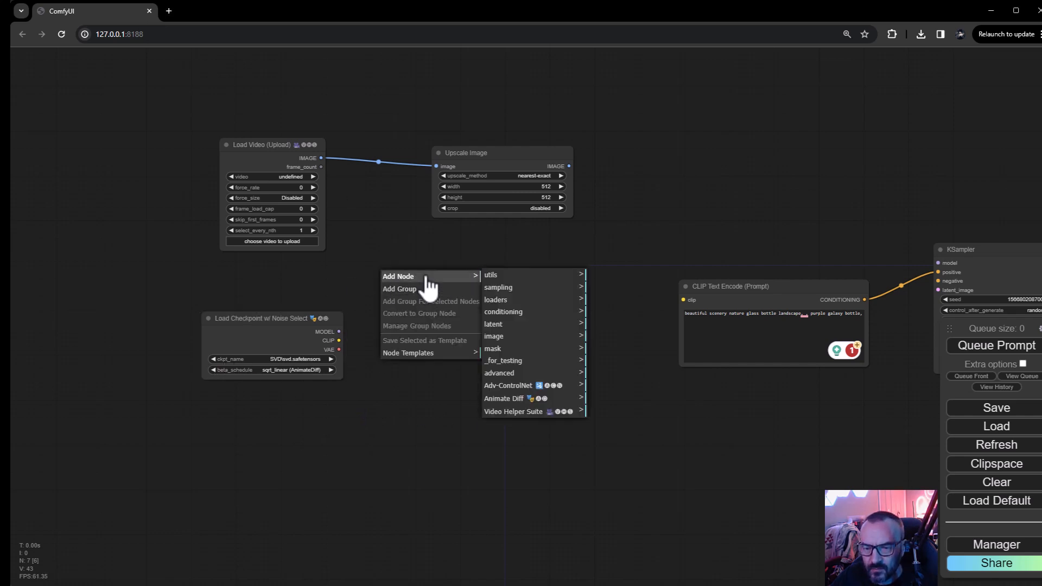
left_click(525, 304)
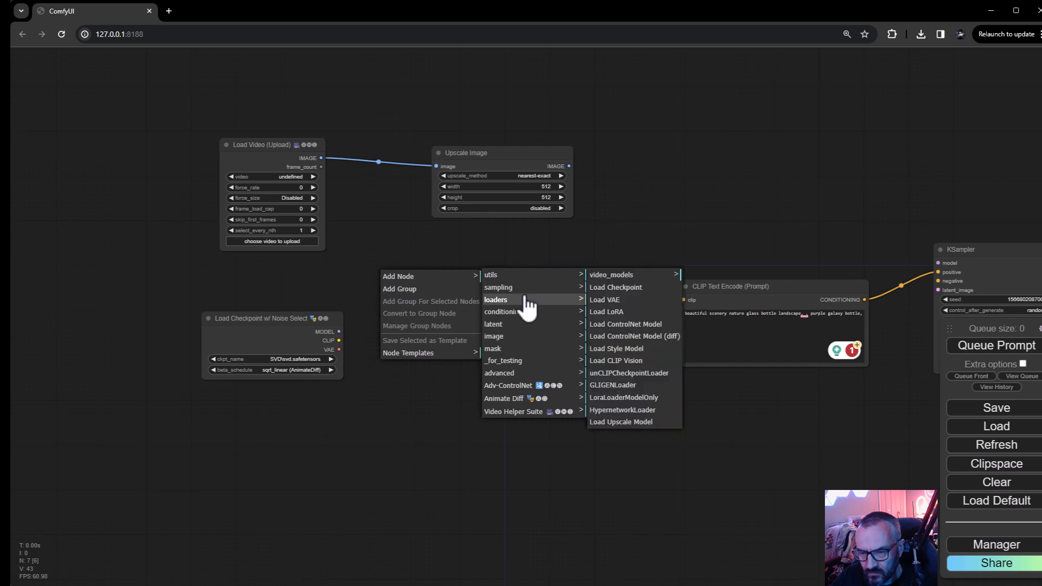
left_click(615, 302)
left_click_drag(447, 267, 271, 402)
left_click_drag(272, 319, 286, 282)
left_click_drag(298, 397, 318, 359)
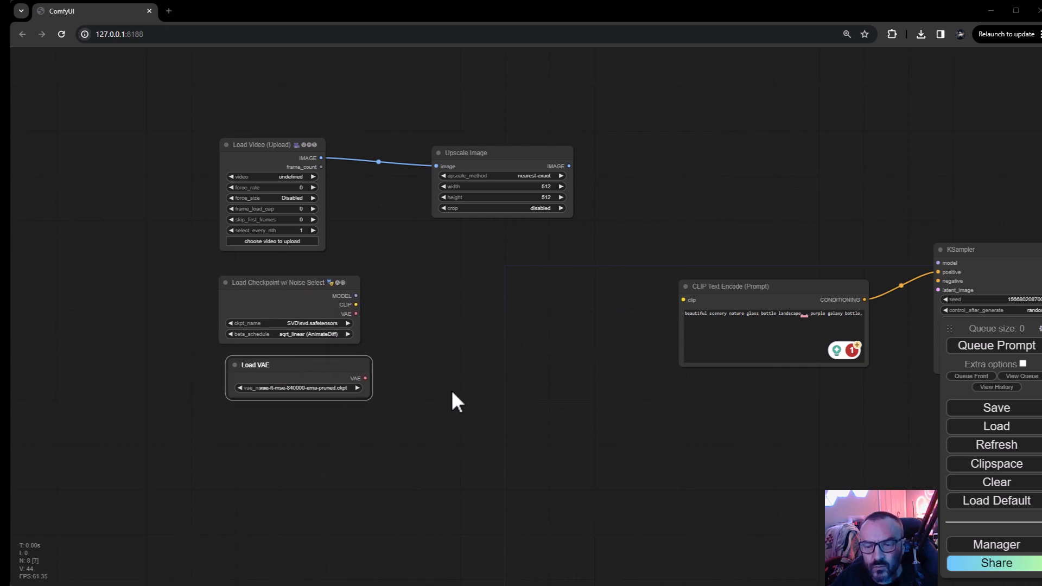
Move the CLIP Text Encode node down below the loader nodes to clear the middle, and shift the checkpoint and VAE loaders slightly left
left_click_drag(526, 357, 456, 245)
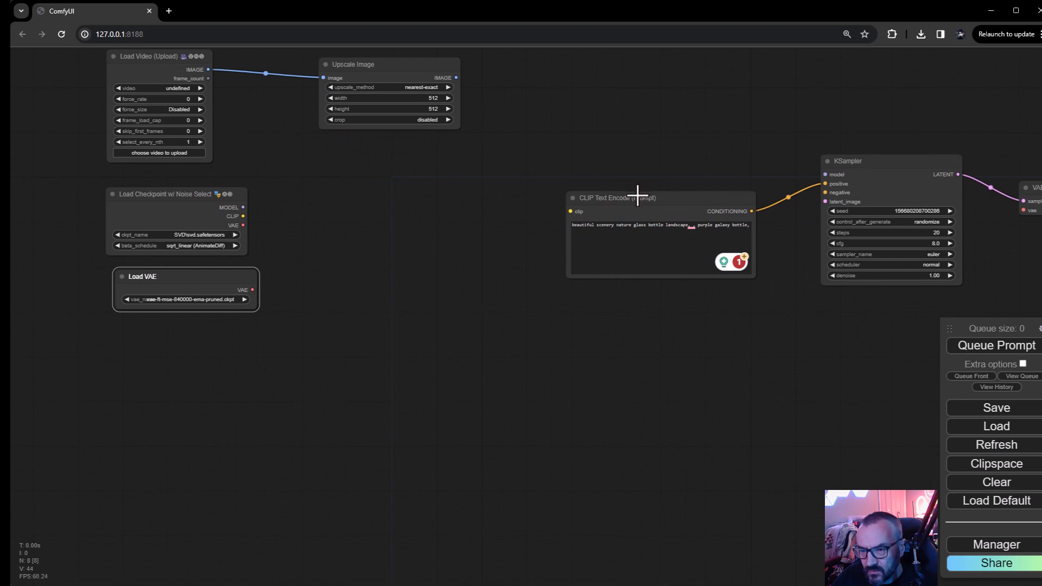
left_click_drag(640, 203, 396, 394)
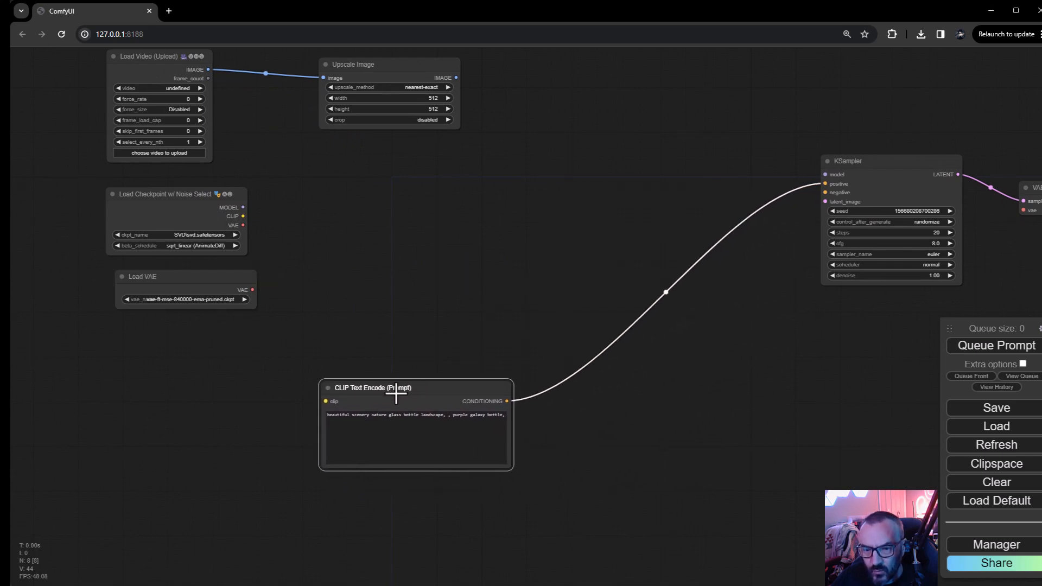
left_click_drag(182, 277, 161, 282)
left_click_drag(186, 191, 165, 197)
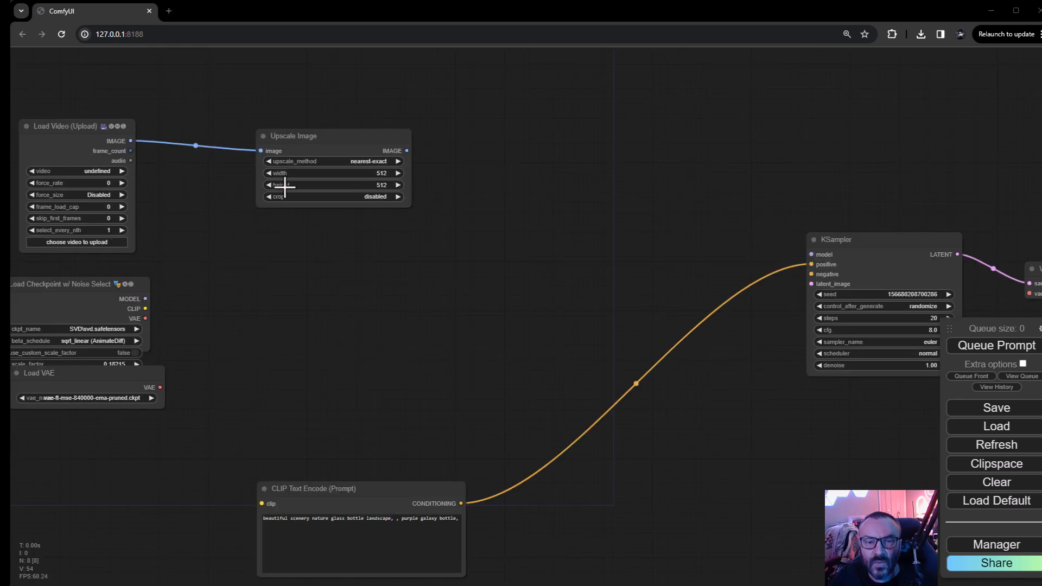
left_click_drag(367, 267, 419, 172)
left_click_drag(433, 393, 377, 417)
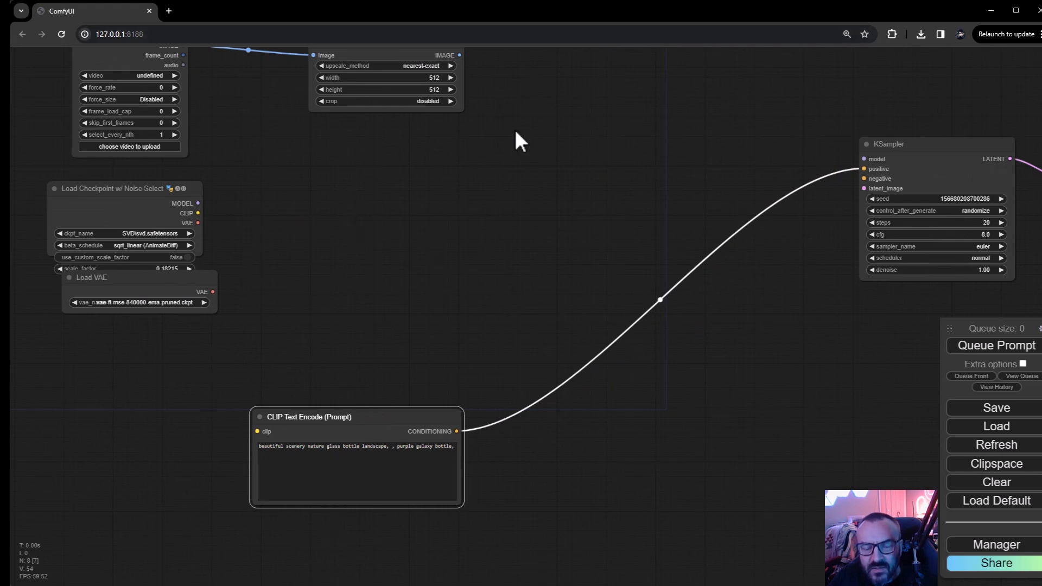
Add a FizzNodes Batch Prompt Schedule node in the cleared space below Upscale Image
right_click(334, 174)
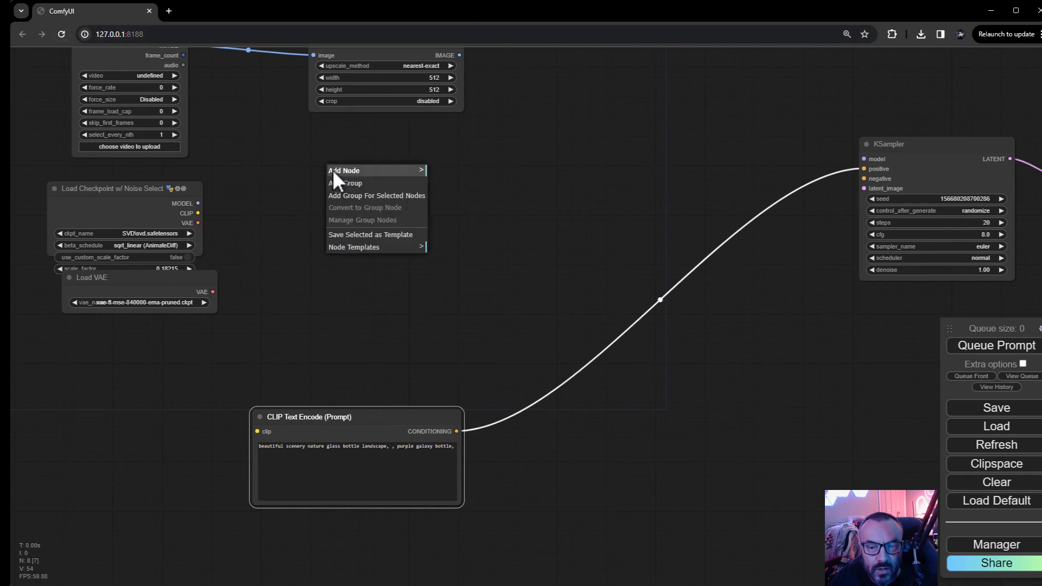
left_click(415, 171)
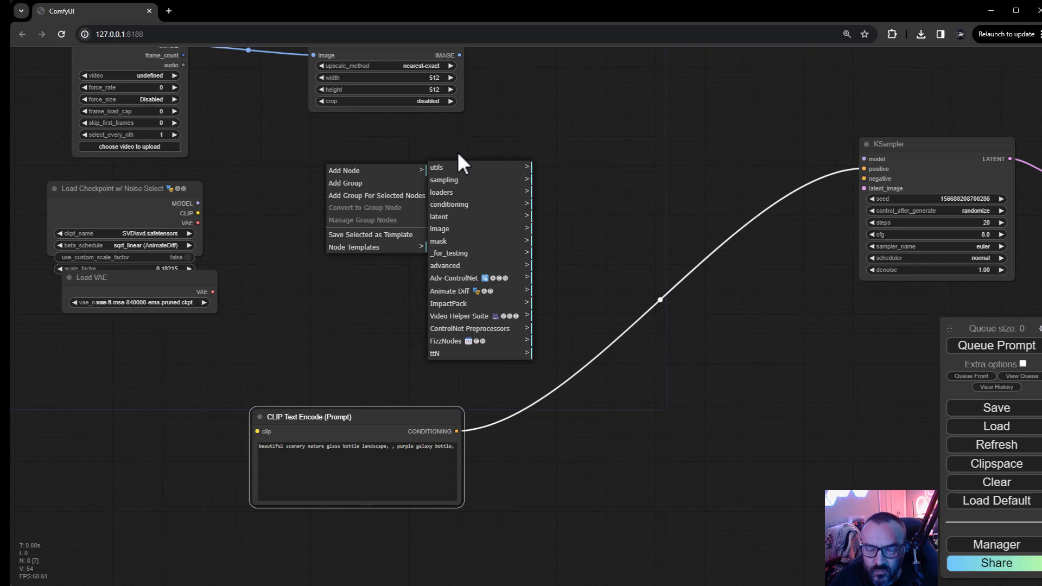
left_click(467, 341)
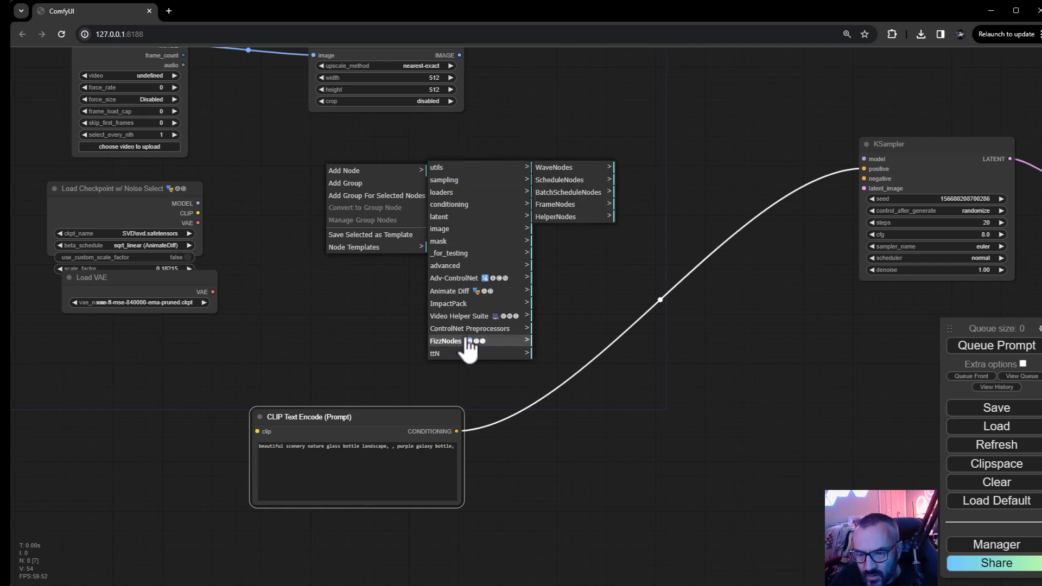
left_click(553, 196)
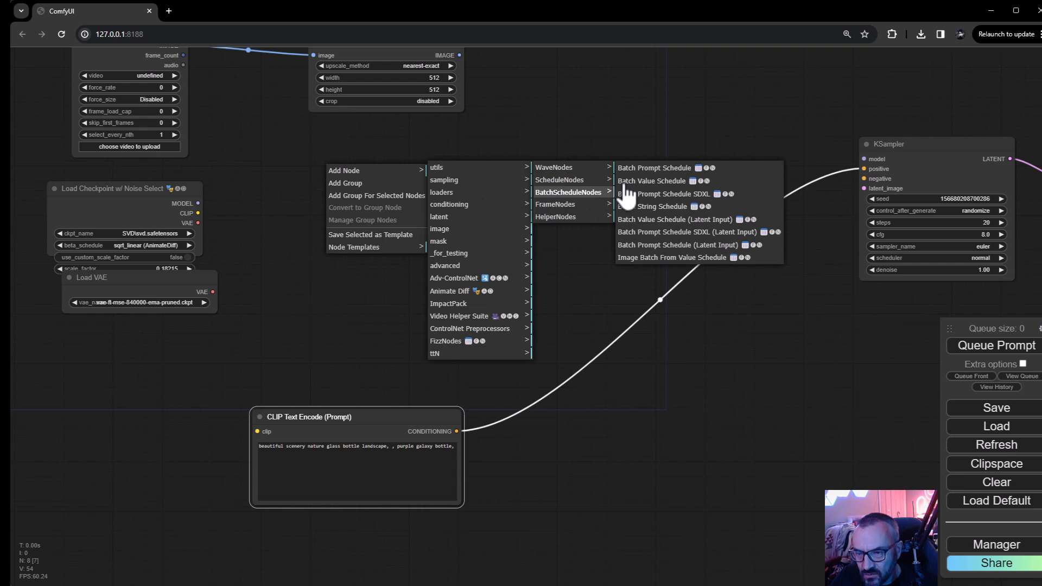
left_click(653, 169)
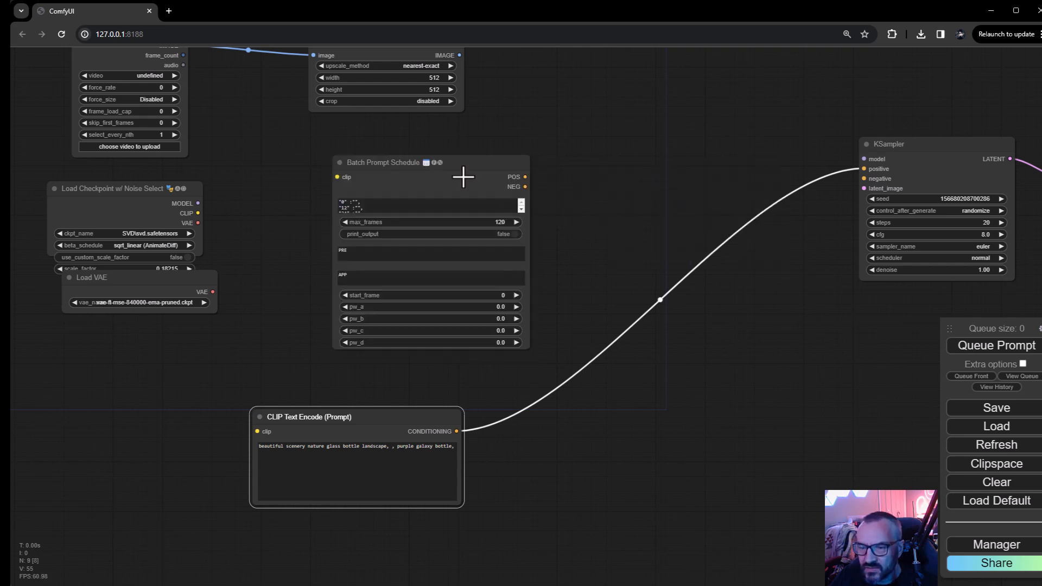
Enlarge the Batch Prompt Schedule node and place it beside the KSampler, moving CLIP Text Encode further down and left
left_click_drag(451, 161, 500, 179)
left_click_drag(384, 422, 266, 471)
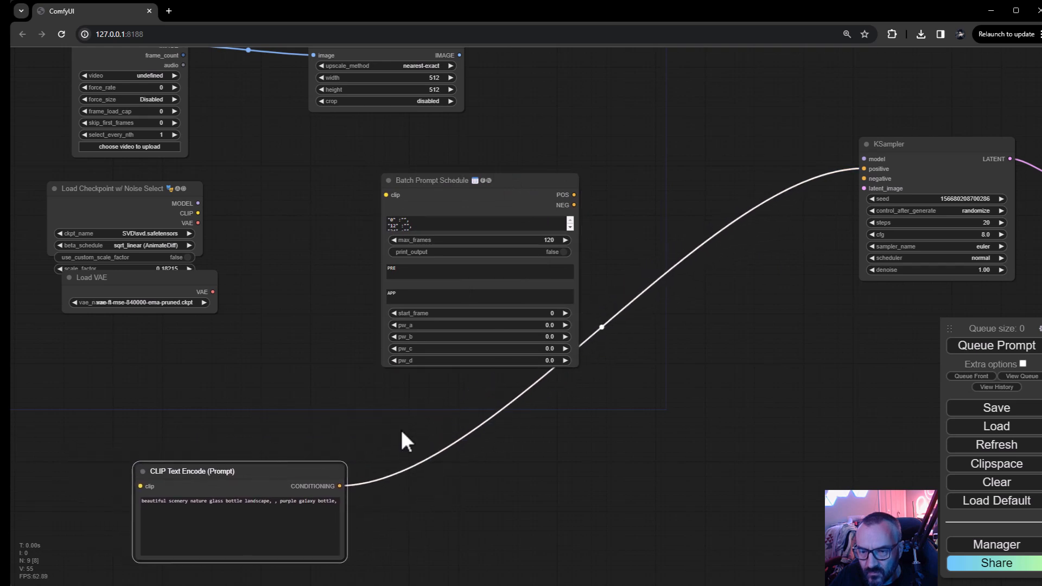
left_click_drag(579, 367, 754, 505)
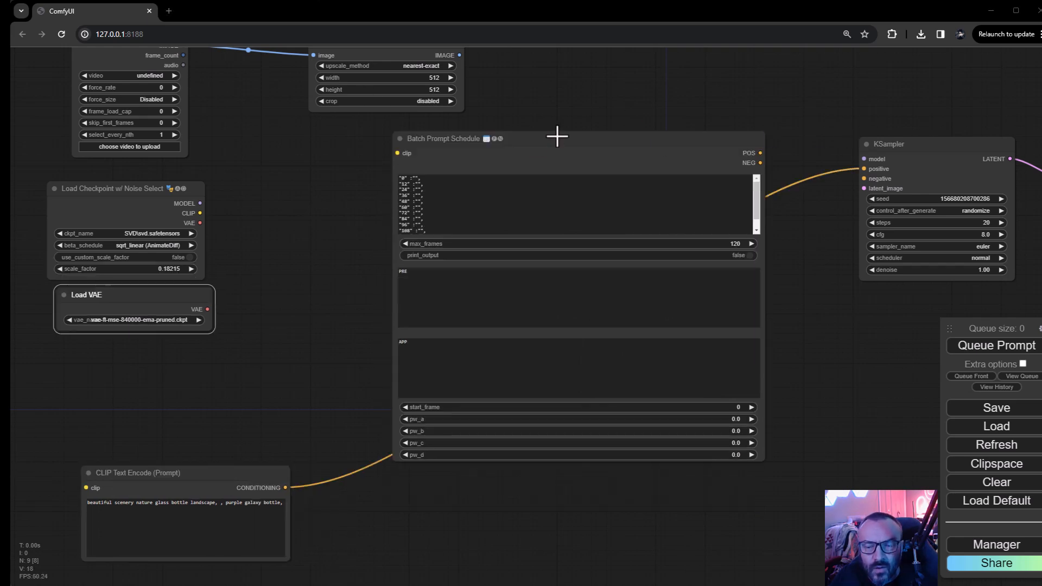
left_click_drag(559, 135, 579, 144)
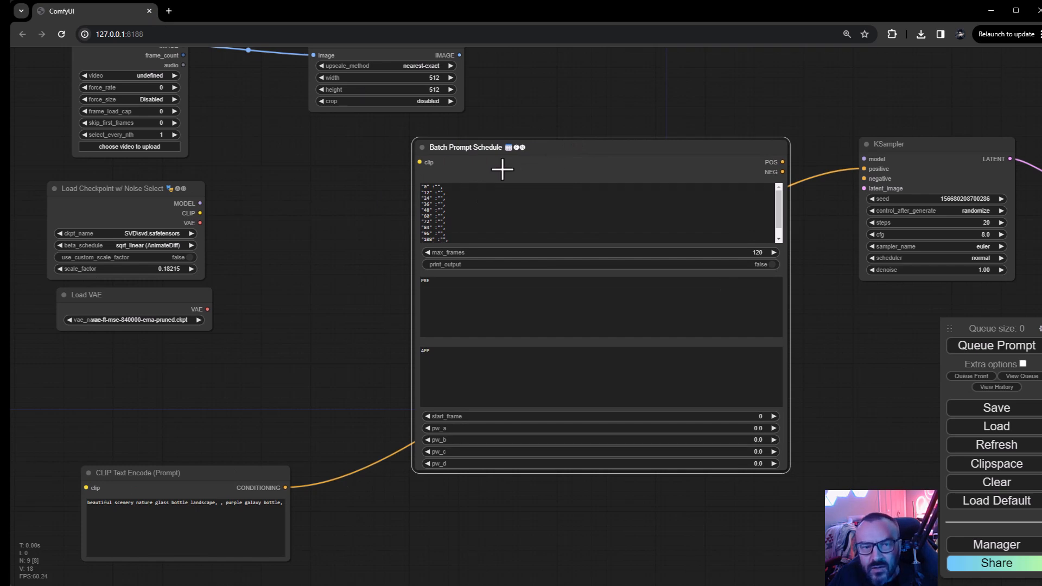
Convert the Batch Prompt Schedule node's pre_text field to an input
right_click(484, 168)
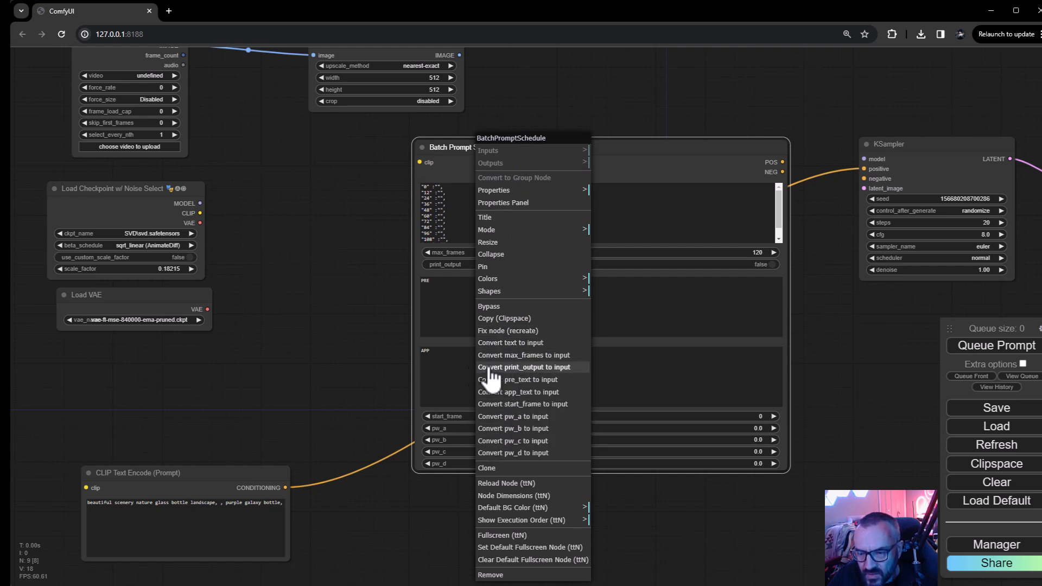
left_click(537, 380)
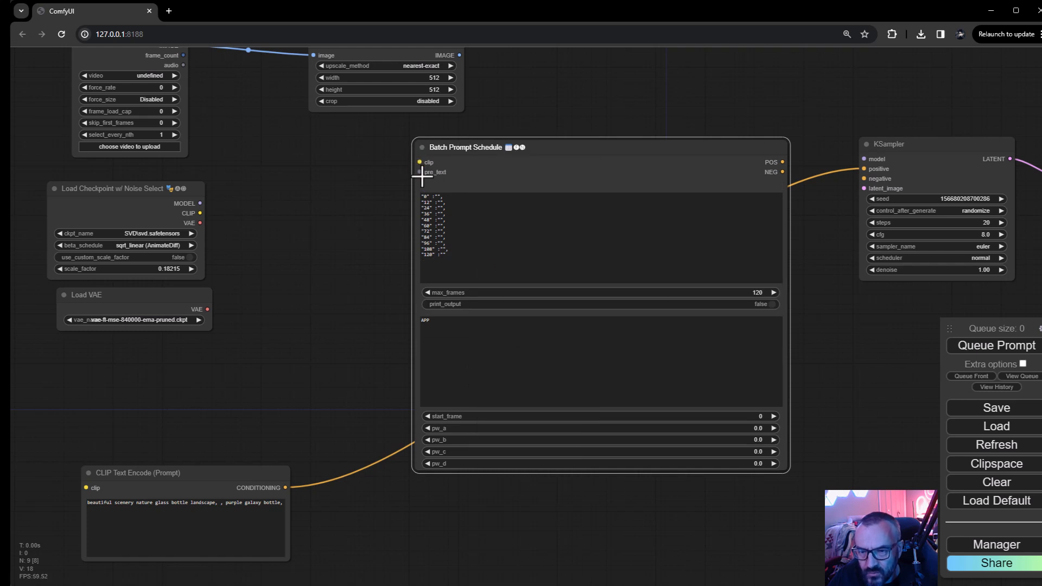
left_click_drag(419, 173, 308, 295)
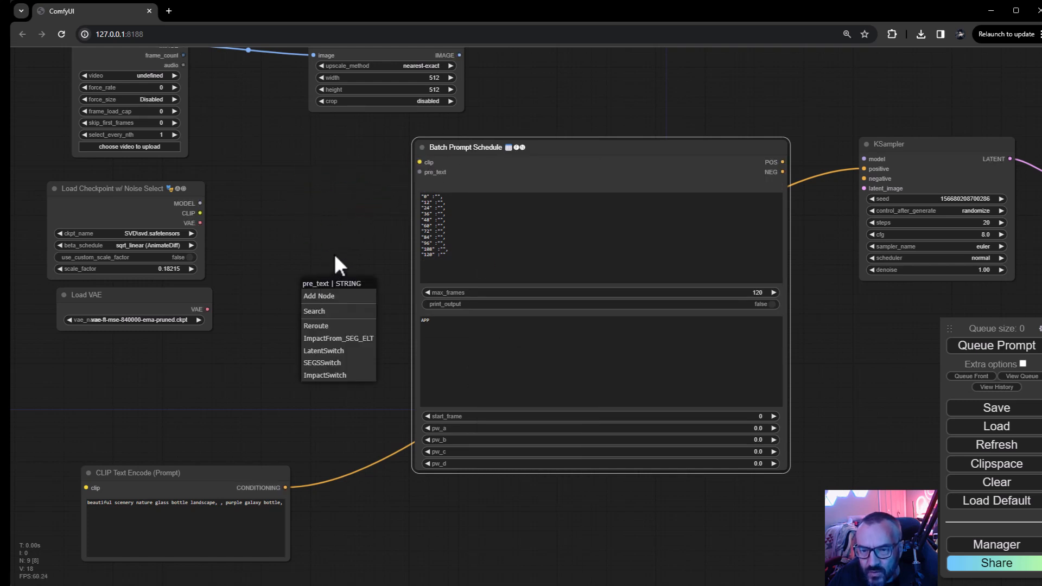
left_click(515, 171)
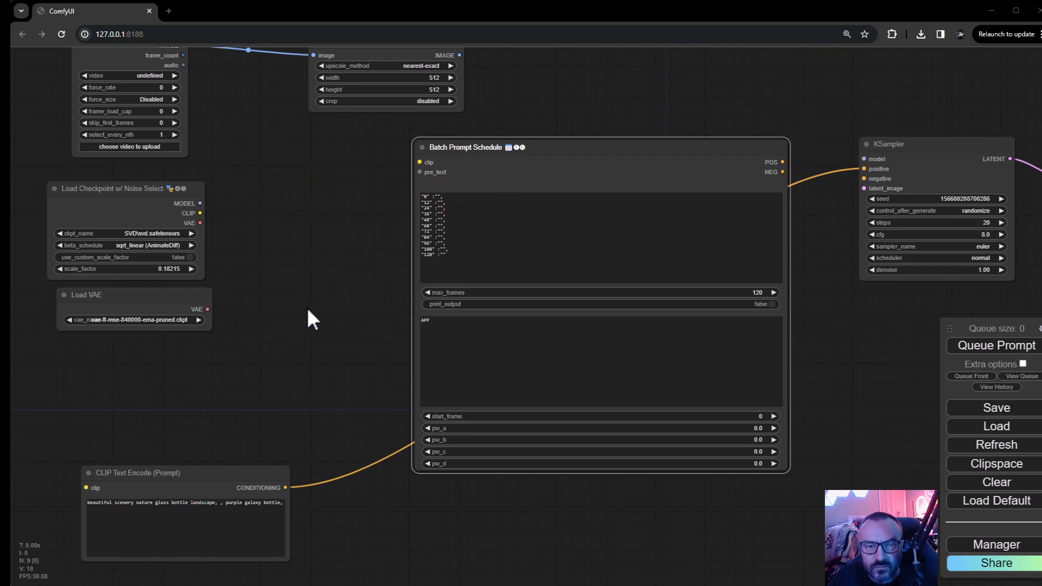
Nudge the Load VAE and Load Checkpoint w/ Noise Select nodes to the right so they line up
left_click_drag(156, 299, 172, 298)
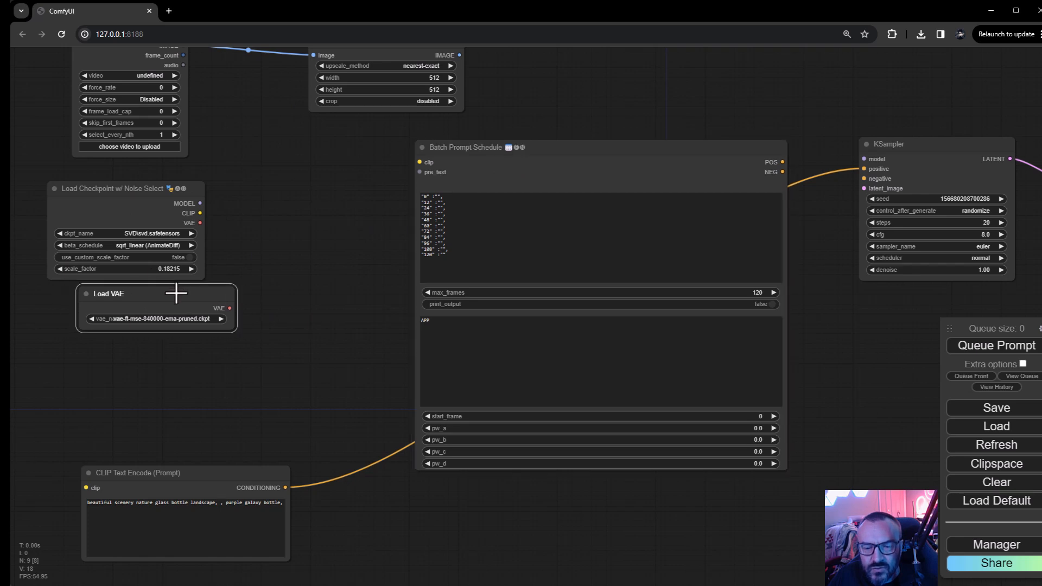
left_click_drag(139, 189, 149, 187)
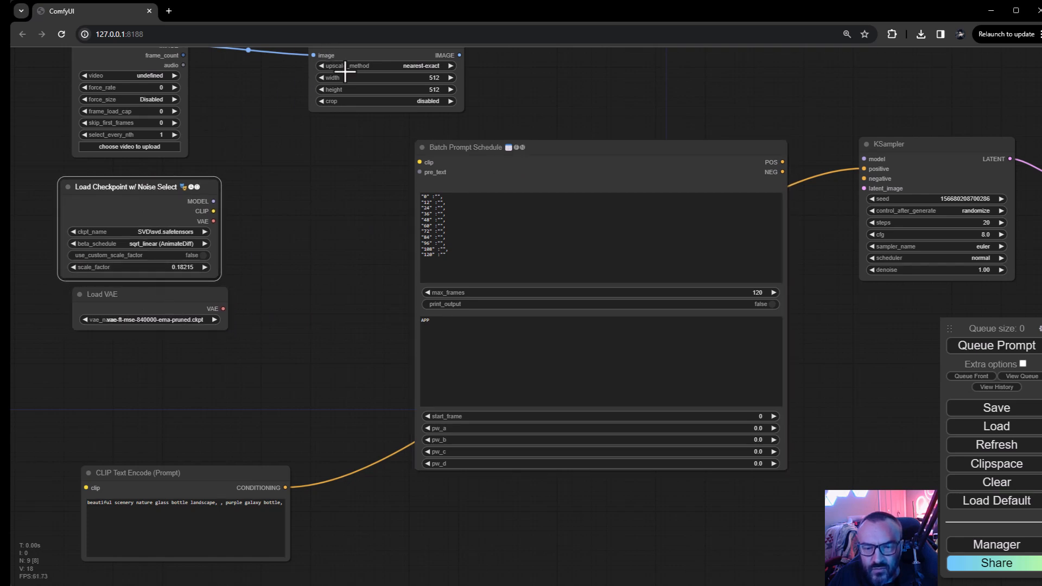
Add a ttN text node below Load VAE and connect its output to the Batch Prompt Schedule's pre_text input
right_click(307, 243)
left_click(326, 245)
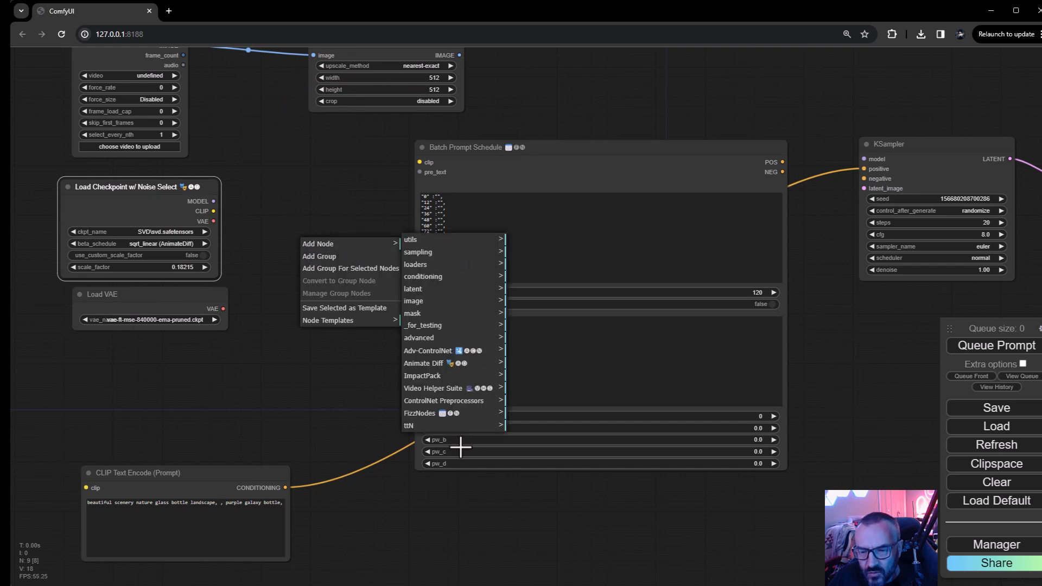
left_click(415, 425)
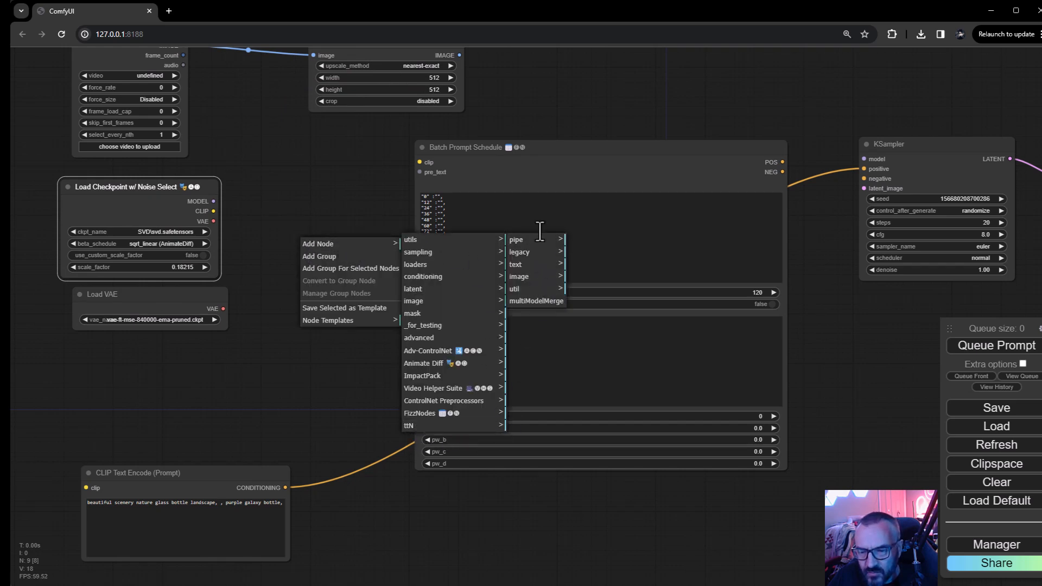
left_click(517, 264)
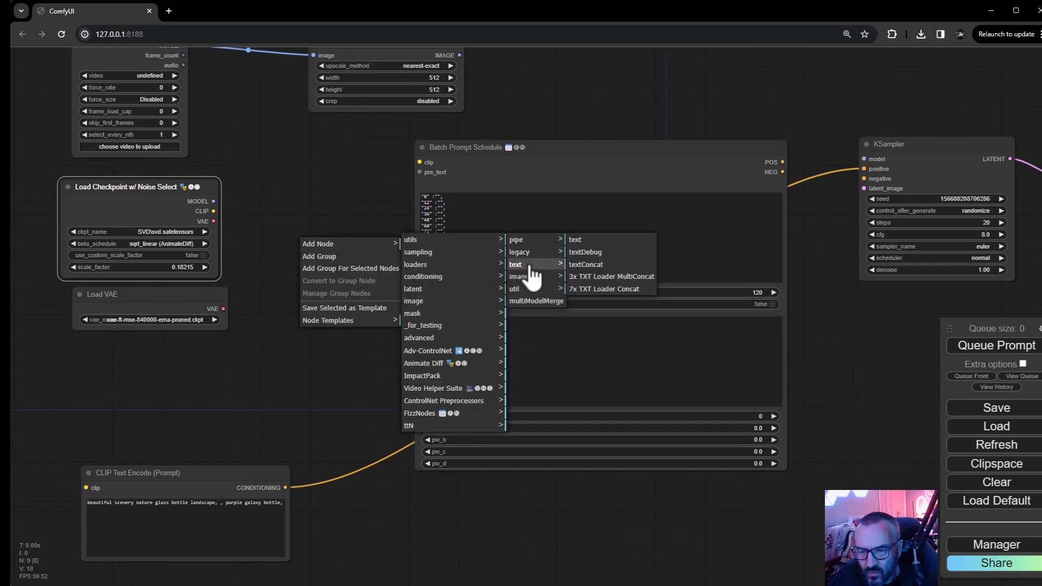
left_click(599, 242)
left_click_drag(354, 240, 195, 341)
left_click_drag(335, 359, 416, 172)
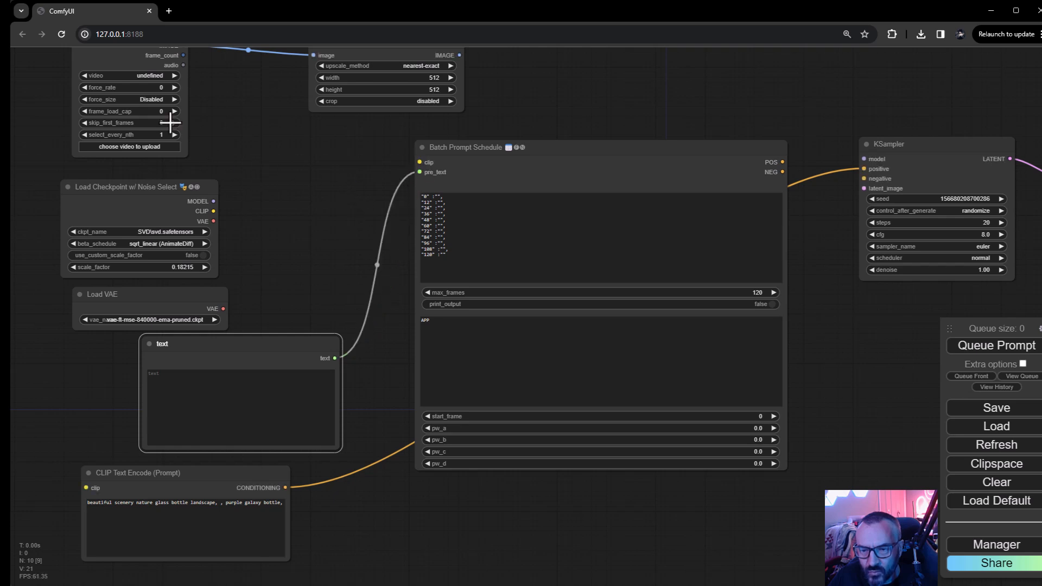
Connect the checkpoint's CLIP output to Batch Prompt Schedule and to CLIP Text Encode, moving CLIP Text Encode below the schedule node
left_click_drag(214, 211, 413, 162)
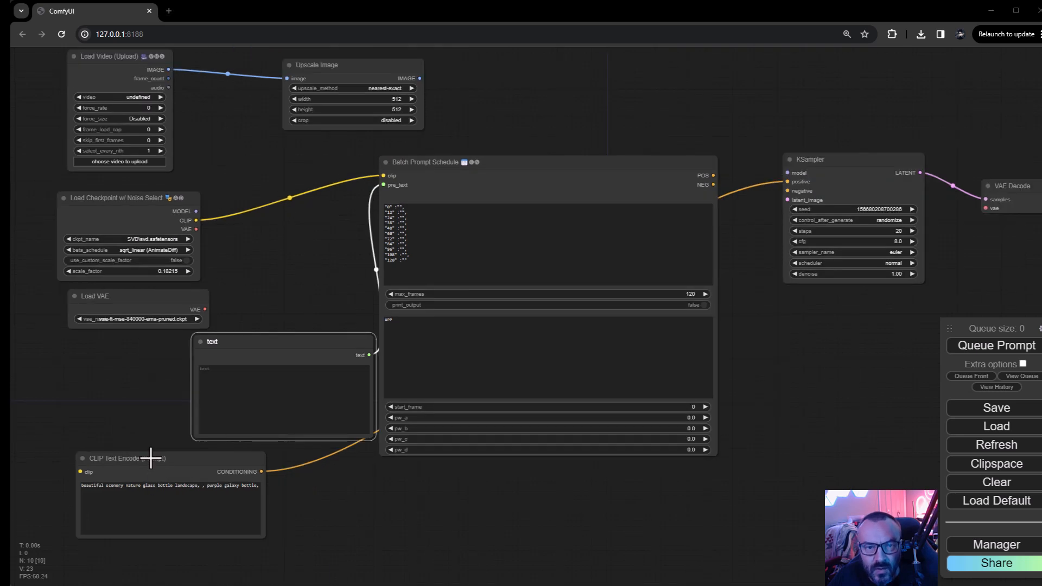
left_click_drag(151, 458, 446, 485)
left_click_drag(196, 220, 375, 498)
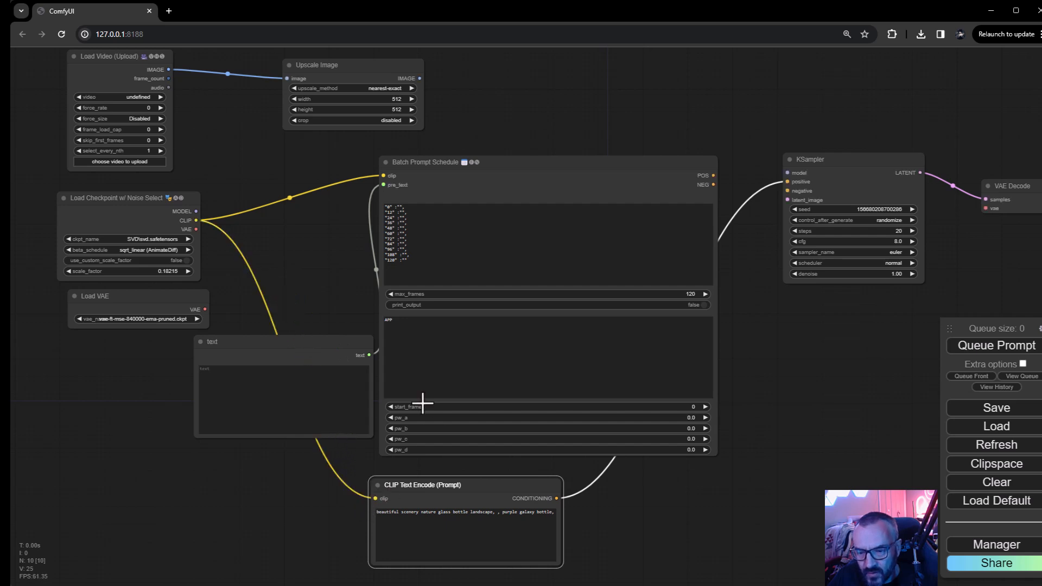
Align the text and Load Checkpoint w/ Noise Select nodes with Load VAE, and shift CLIP Text Encode slightly right
left_click_drag(337, 341, 211, 391)
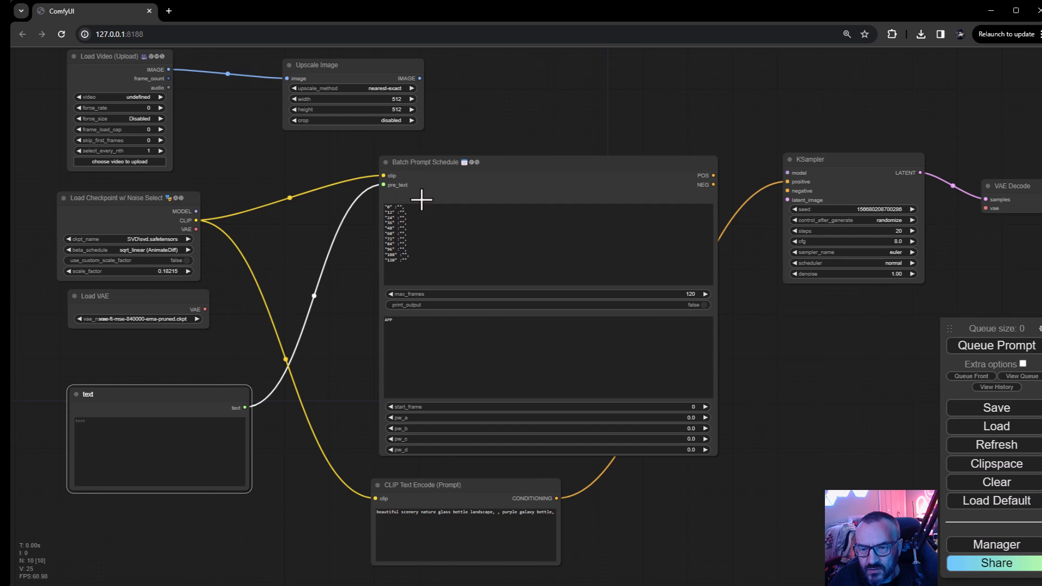
left_click_drag(83, 196, 90, 189)
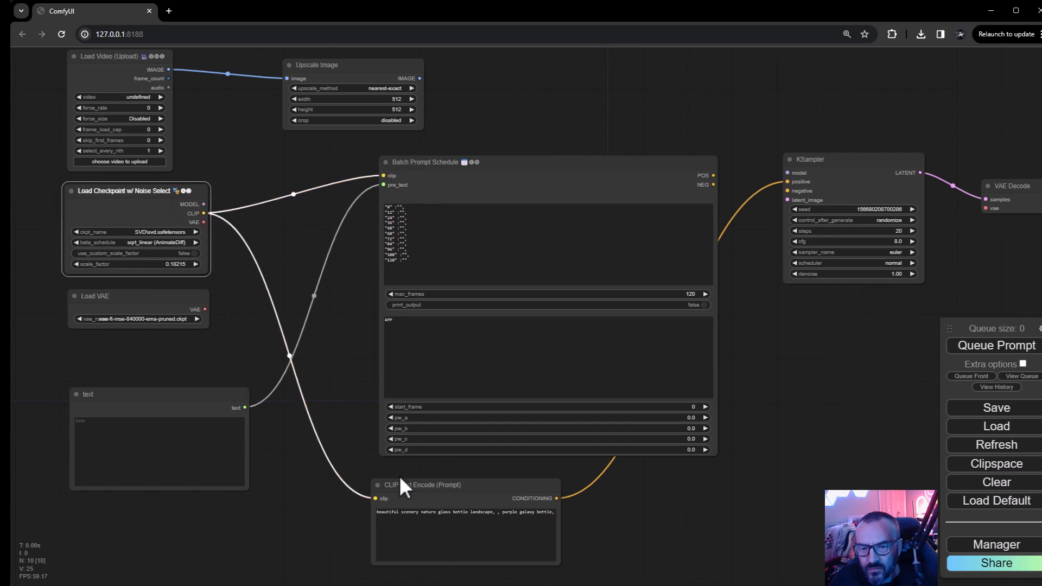
left_click_drag(417, 495, 442, 498)
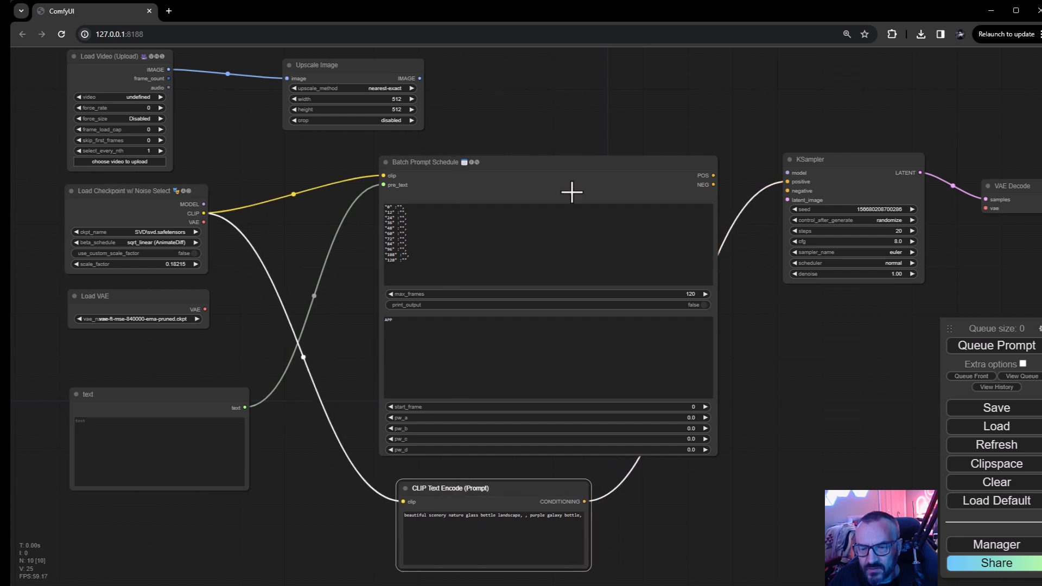
Move the Upscale Image node right and up, clear of the Batch Prompt Schedule node
left_click_drag(378, 65, 467, 59)
left_click_drag(323, 145, 321, 144)
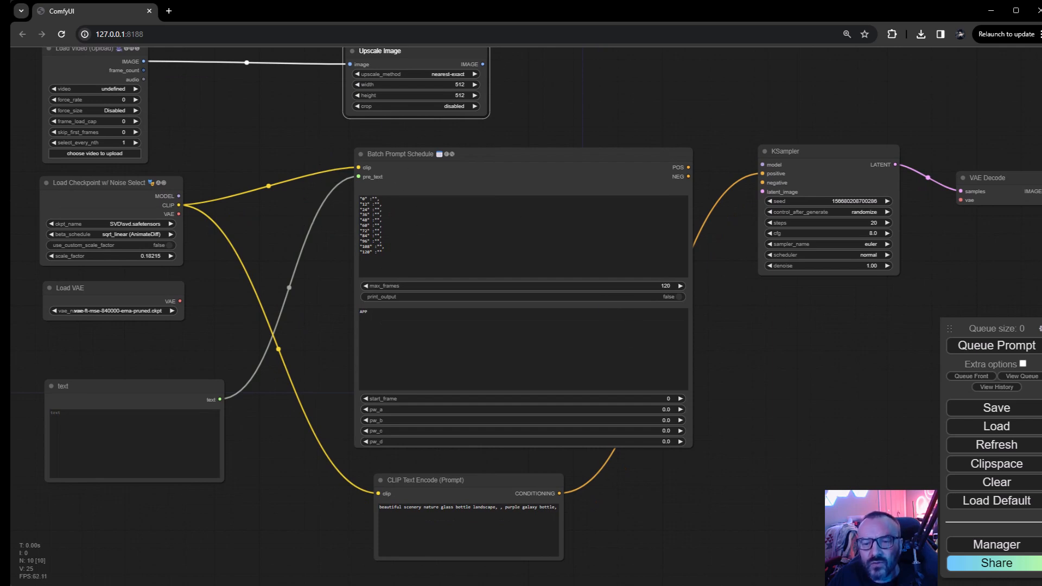
left_click_drag(728, 320, 570, 482)
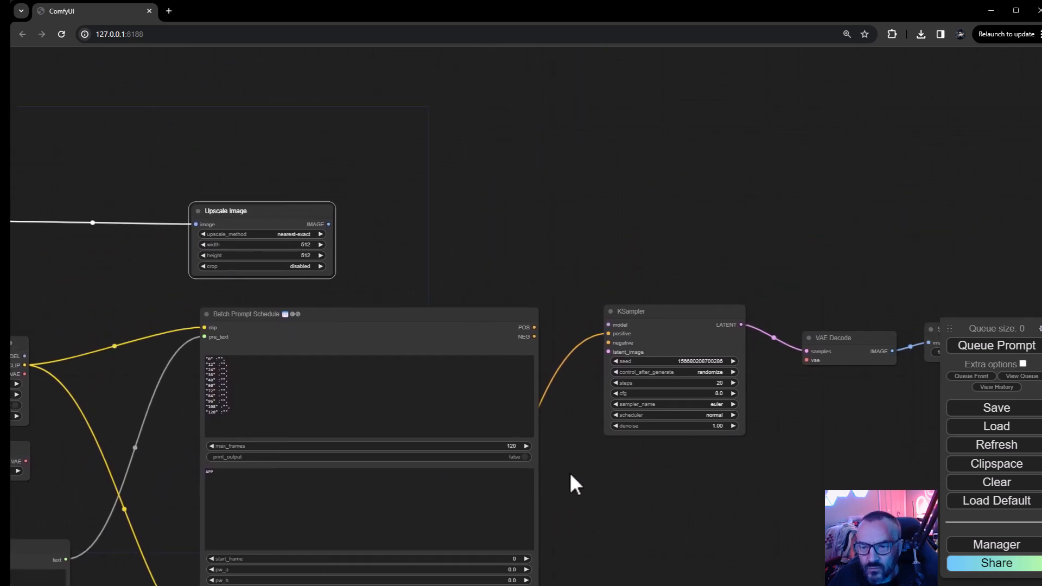
left_click_drag(258, 212, 283, 93)
left_click_drag(368, 245, 574, 107)
left_click(484, 224)
left_click_drag(763, 133, 486, 206)
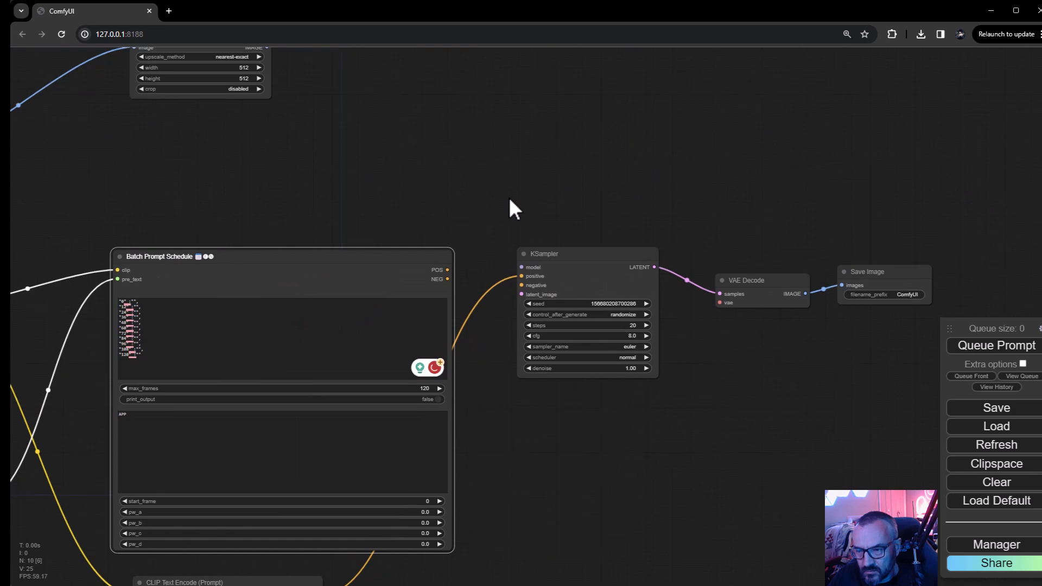
Shift the Save Image, VAE Decode and KSampler nodes farther right to free space beside Batch Prompt Schedule
left_click_drag(559, 204, 537, 228)
left_click_drag(904, 304, 1040, 209)
left_click_drag(728, 300, 868, 219)
left_click_drag(565, 279, 833, 298)
Widen the gap between Upscale Image and Batch Prompt Schedule by lowering the schedule node and raising Upscale Image
left_click_drag(491, 228, 610, 312)
left_click_drag(461, 358, 461, 386)
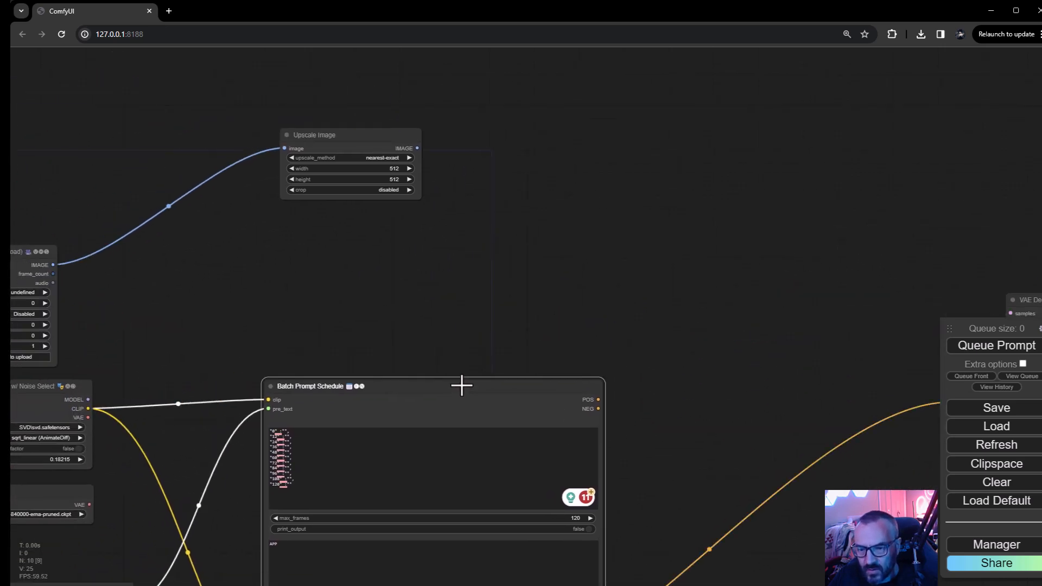
left_click_drag(396, 137, 391, 77)
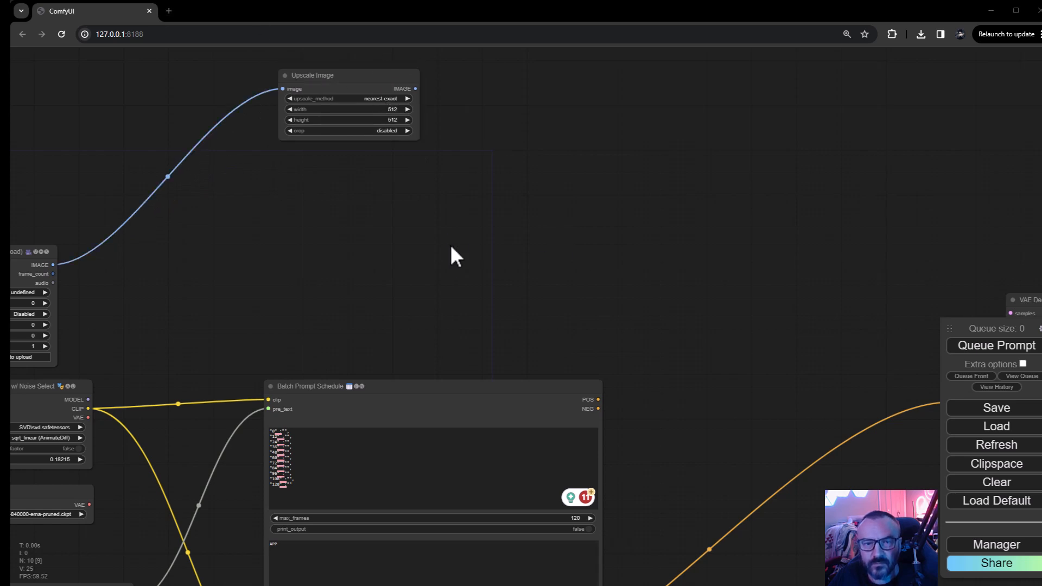
Add an AnimateDiff Loader node in the gap between Upscale Image and Batch Prompt Schedule
right_click(403, 212)
left_click(446, 213)
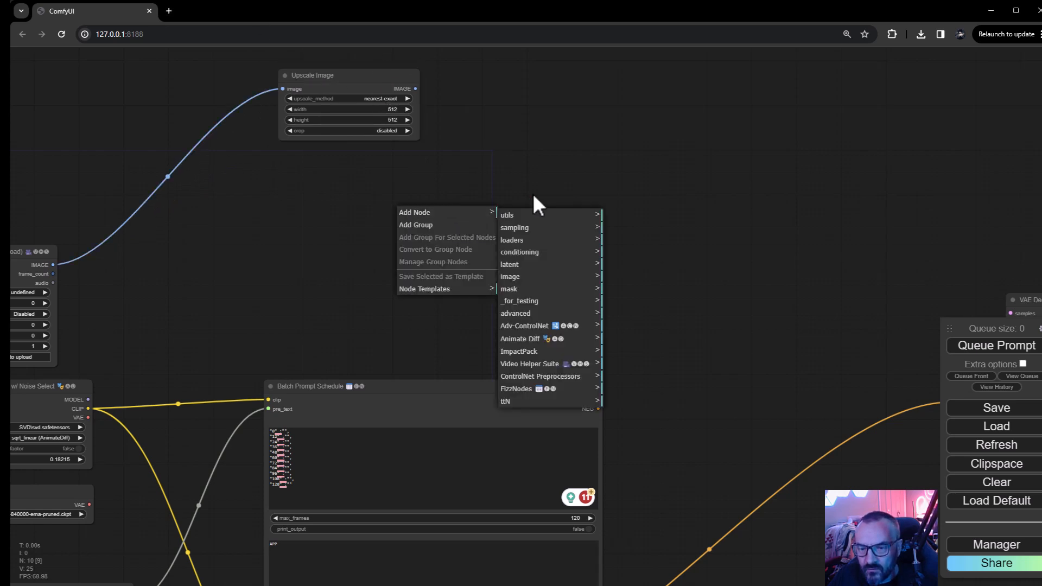
left_click(541, 341)
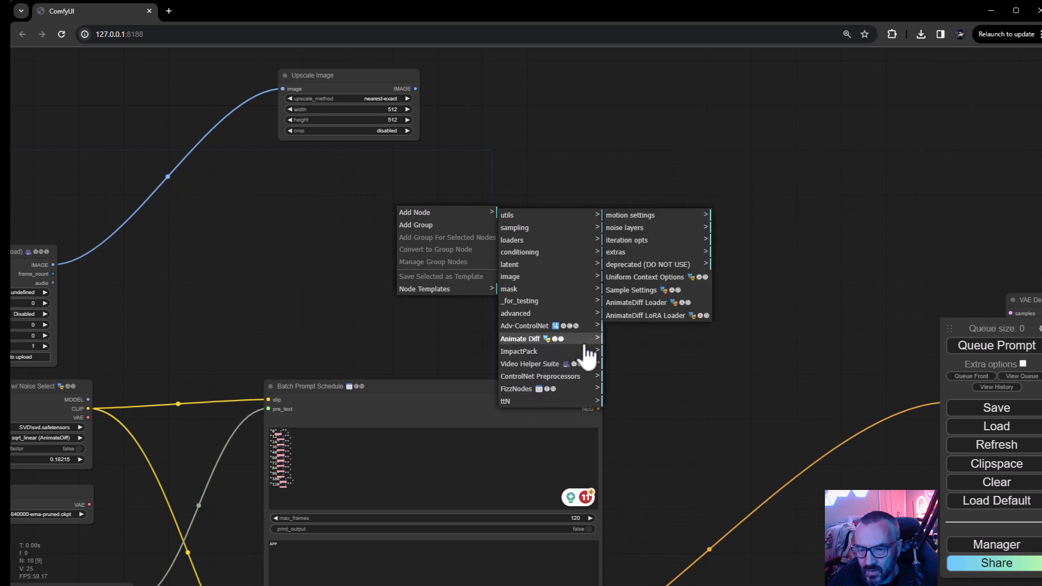
left_click(641, 304)
left_click_drag(507, 204, 579, 216)
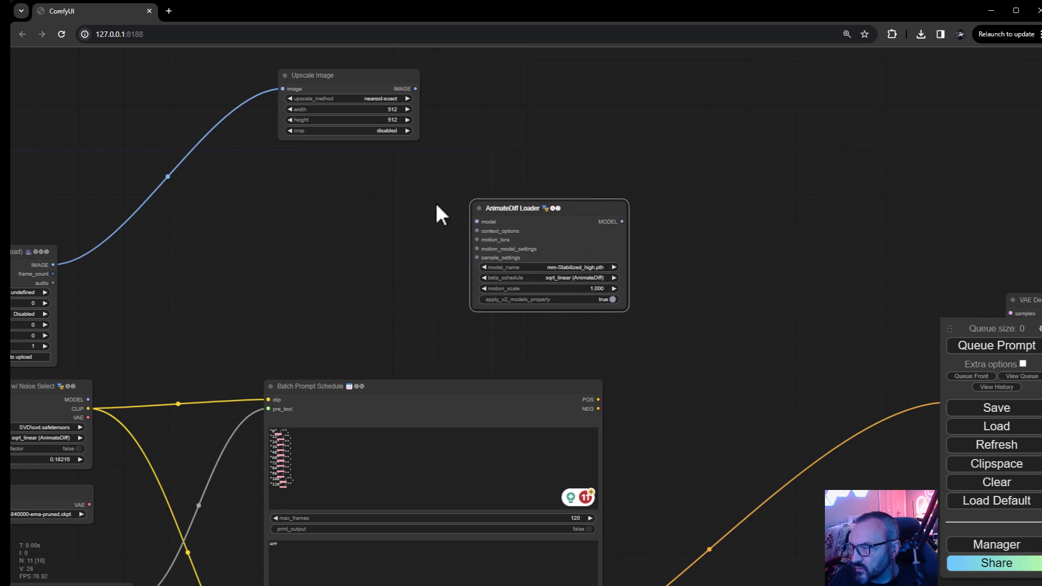
Add a Uniform Context Options node left of the AnimateDiff Loader and connect it to the loader's context_options input
right_click(328, 218)
left_click(374, 217)
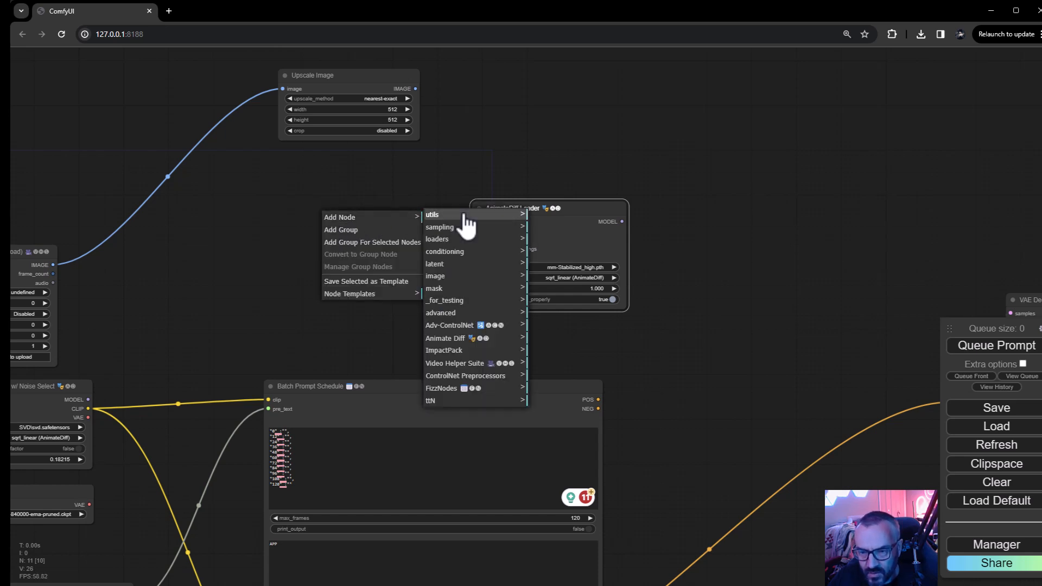
left_click(462, 340)
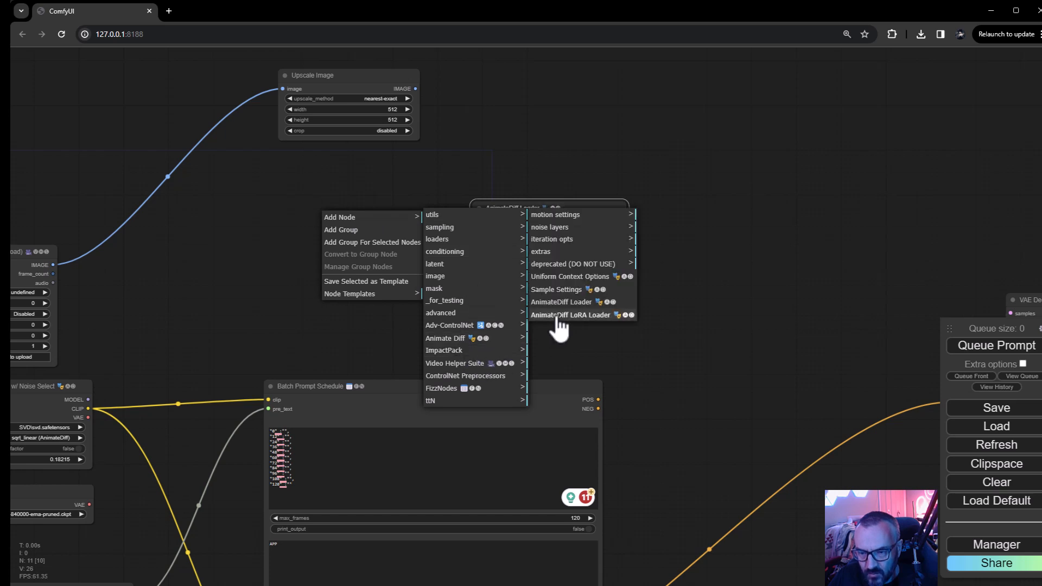
left_click(575, 283)
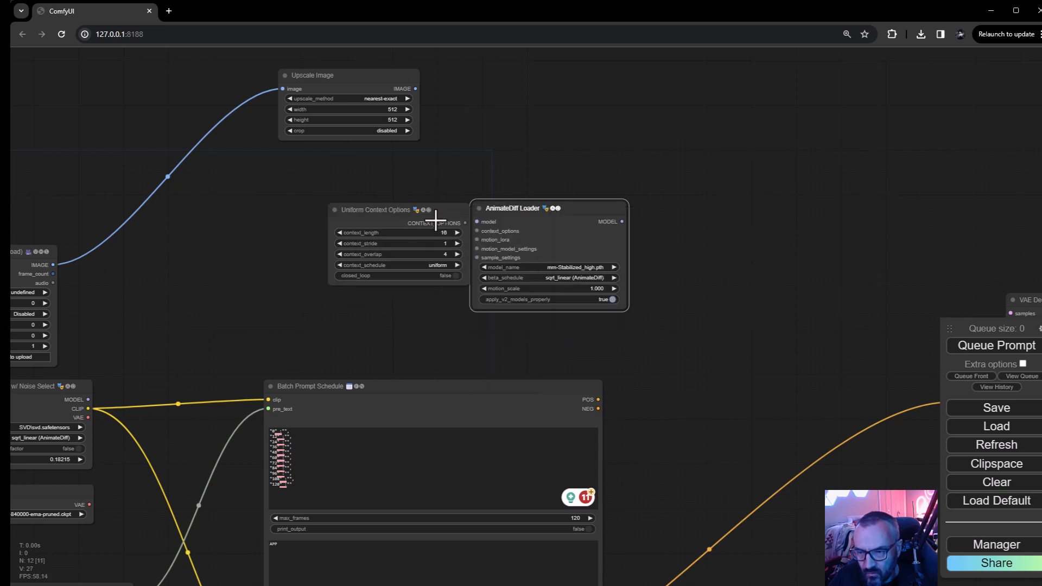
left_click_drag(392, 207, 297, 232)
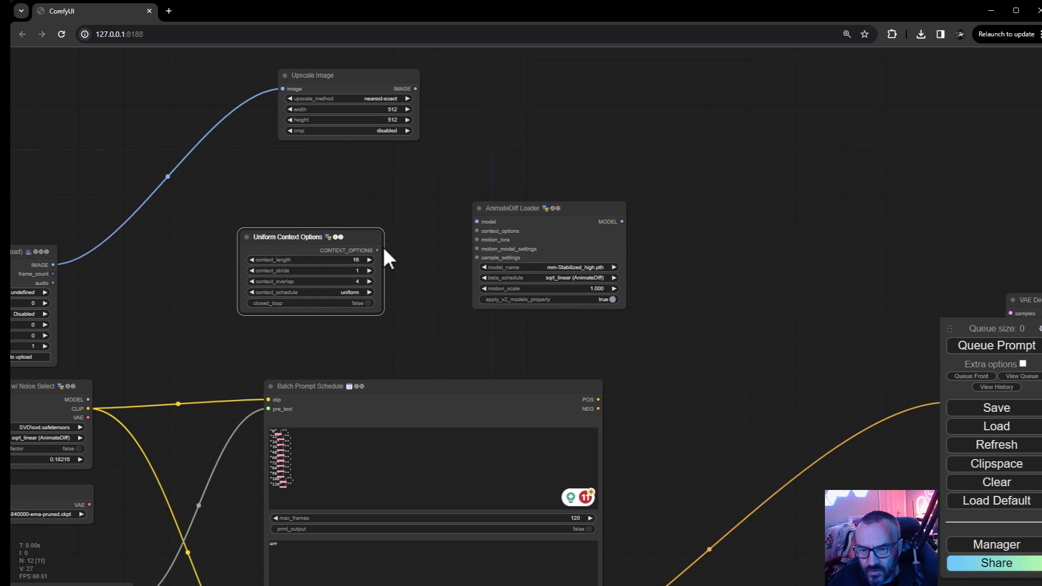
left_click_drag(379, 251, 478, 231)
Connect the checkpoint's MODEL output to the AnimateDiff Loader and set the loader's model_name to mm_sd_v15_v2.ckpt
left_click_drag(364, 199, 624, 202)
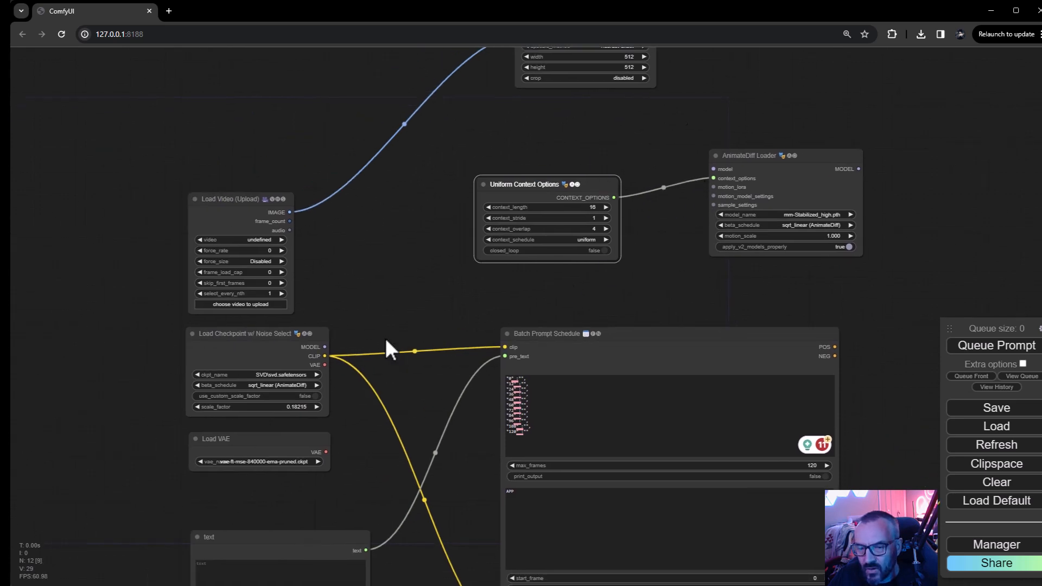
left_click_drag(325, 346, 713, 169)
left_click_drag(719, 283, 488, 301)
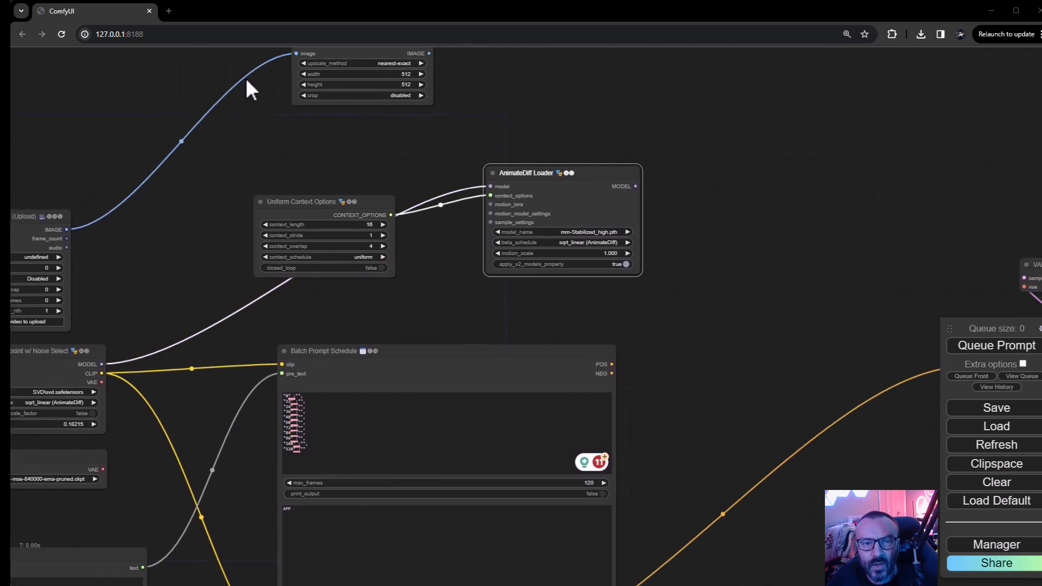
left_click(598, 232)
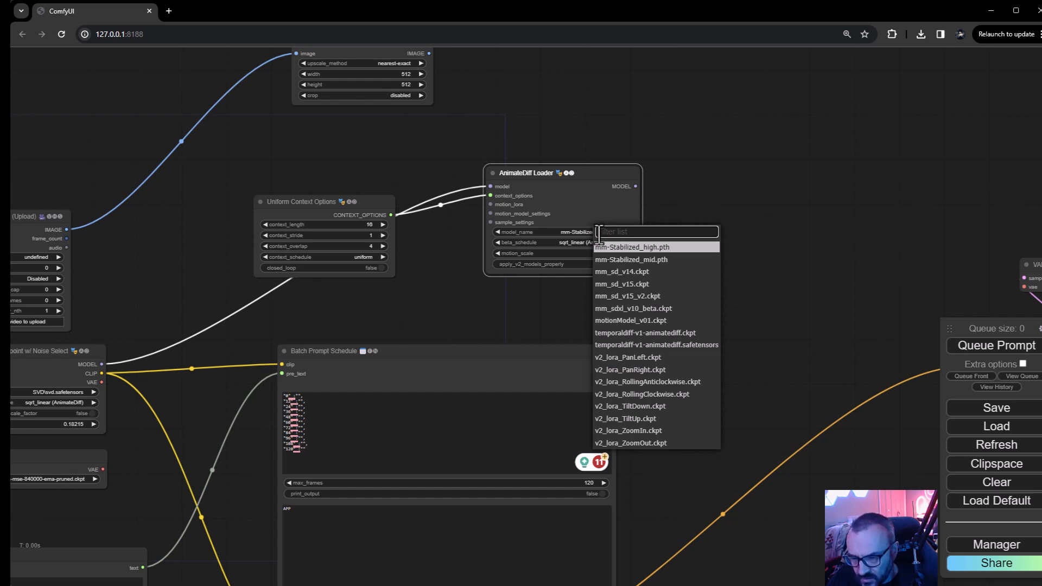
left_click(655, 297)
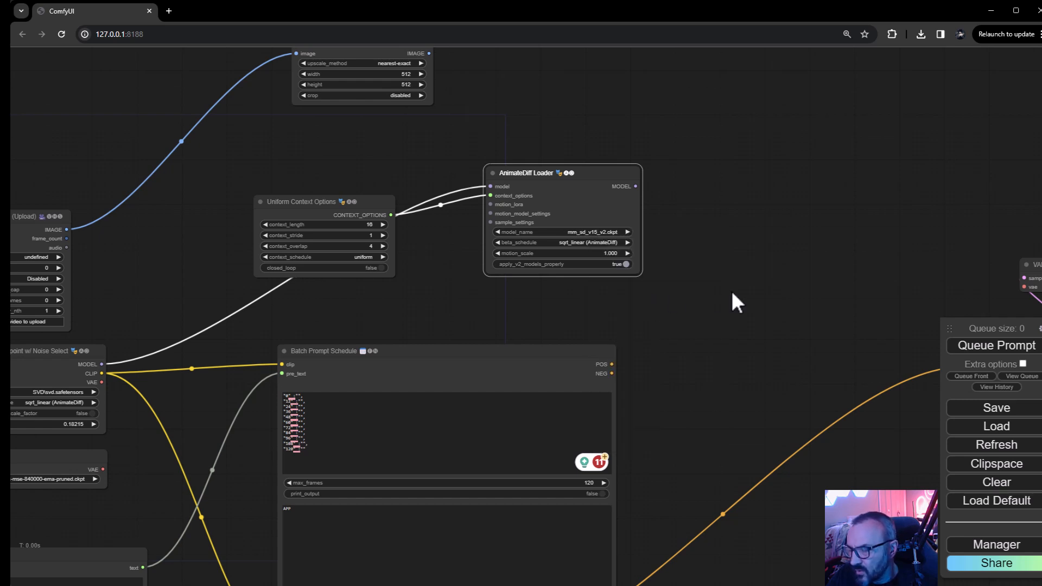
Nudge the AnimateDiff Loader up and right, and the Upscale Image node slightly up and left
left_click_drag(697, 178, 604, 284)
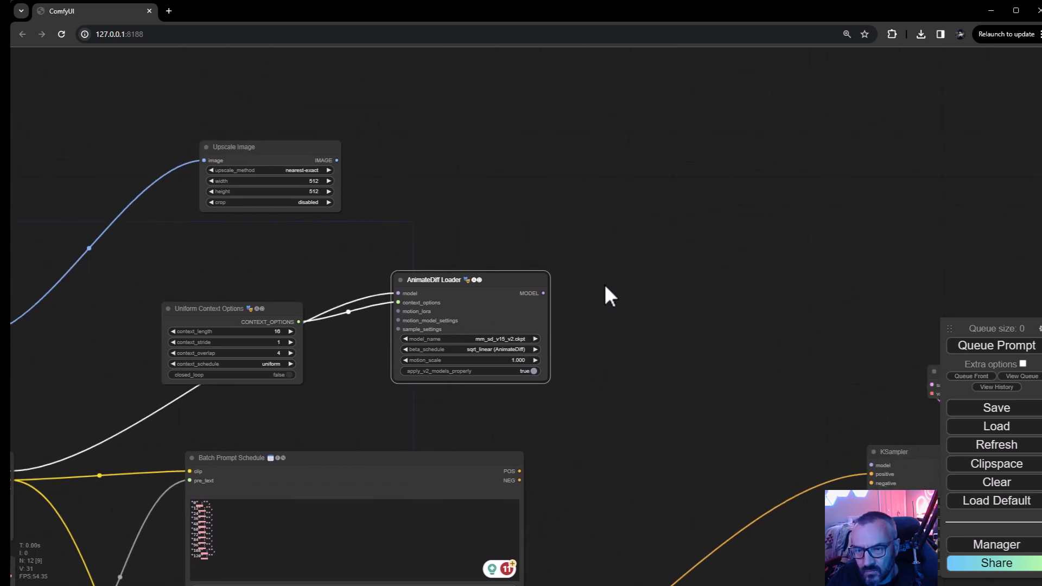
mouse_move(496, 282)
left_mouse_down()
mouse_move(507, 245)
mouse_move(509, 268)
left_mouse_up()
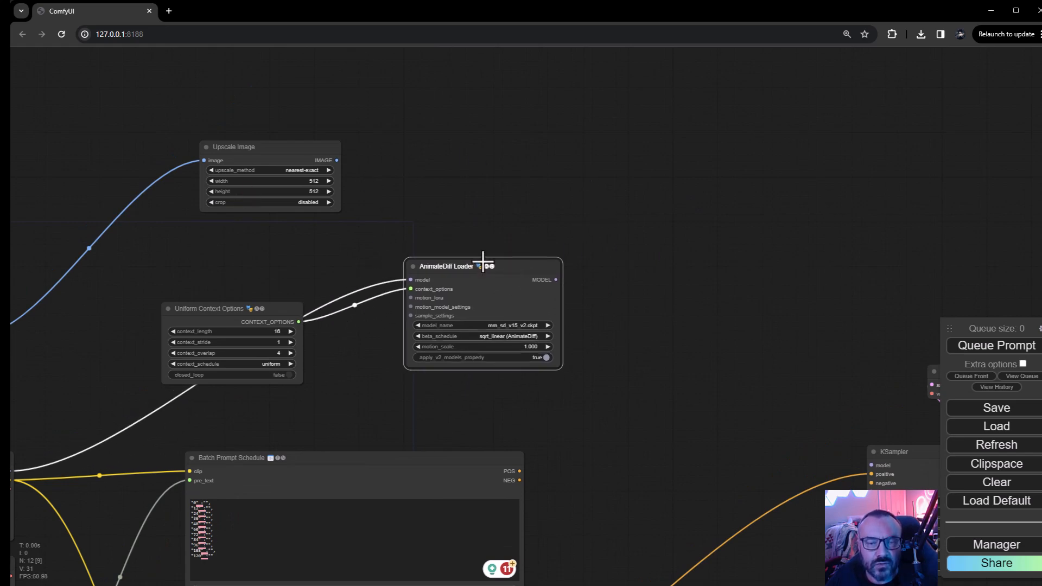
mouse_move(237, 142)
left_mouse_down()
mouse_move(262, 132)
mouse_move(236, 135)
left_mouse_up()
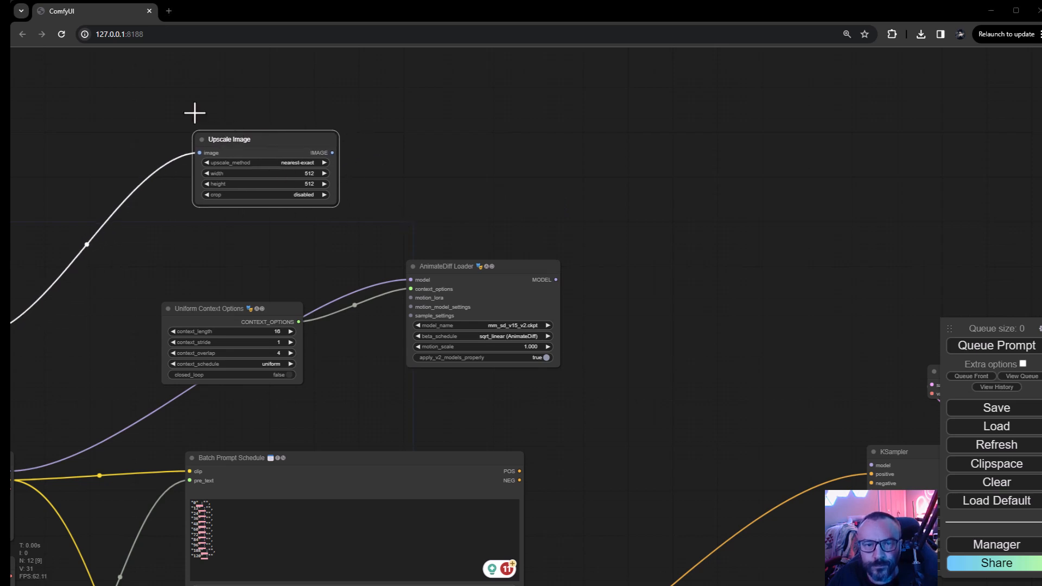
Add a latent VAE Encode node to the right of Upscale Image, above the AnimateDiff Loader
left_click_drag(245, 225, 330, 168)
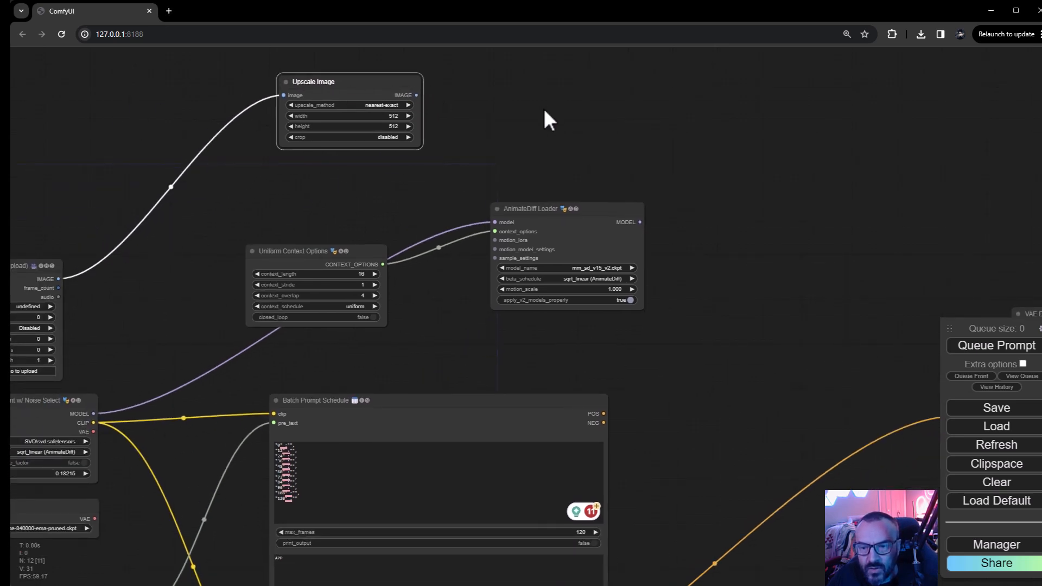
left_click_drag(544, 107, 511, 164)
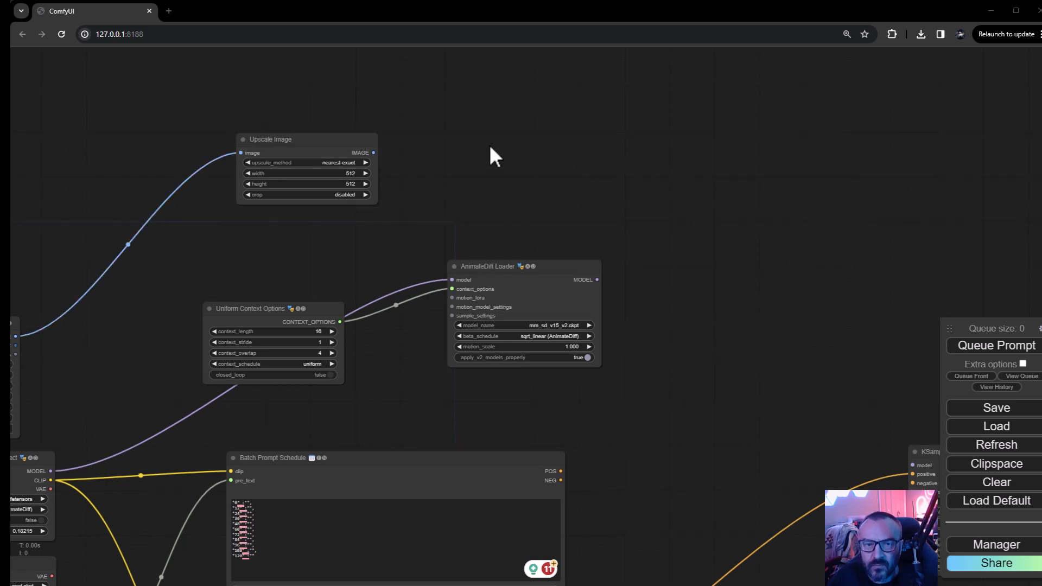
right_click(454, 144)
left_click(500, 145)
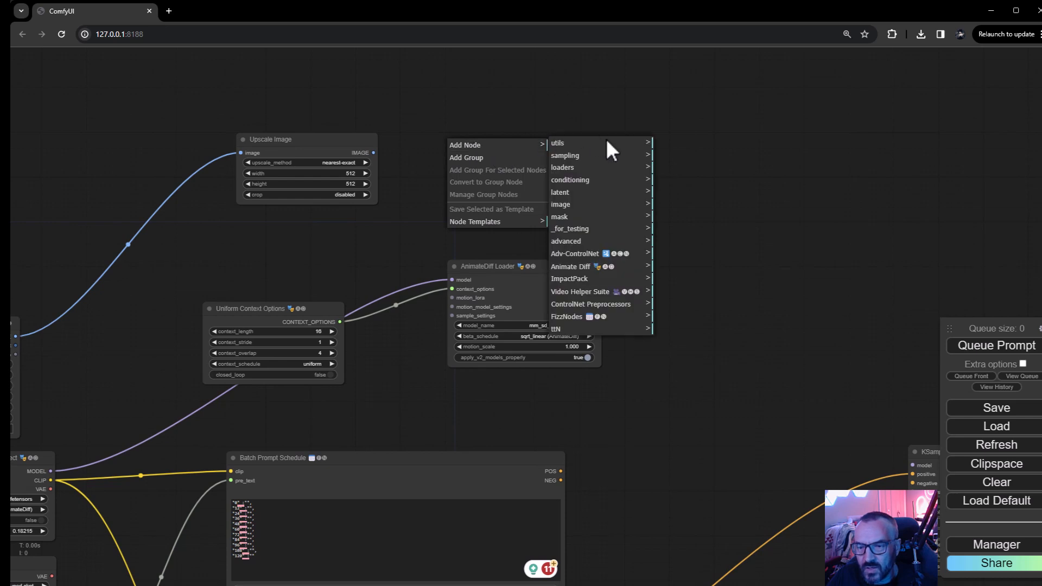
left_click(584, 195)
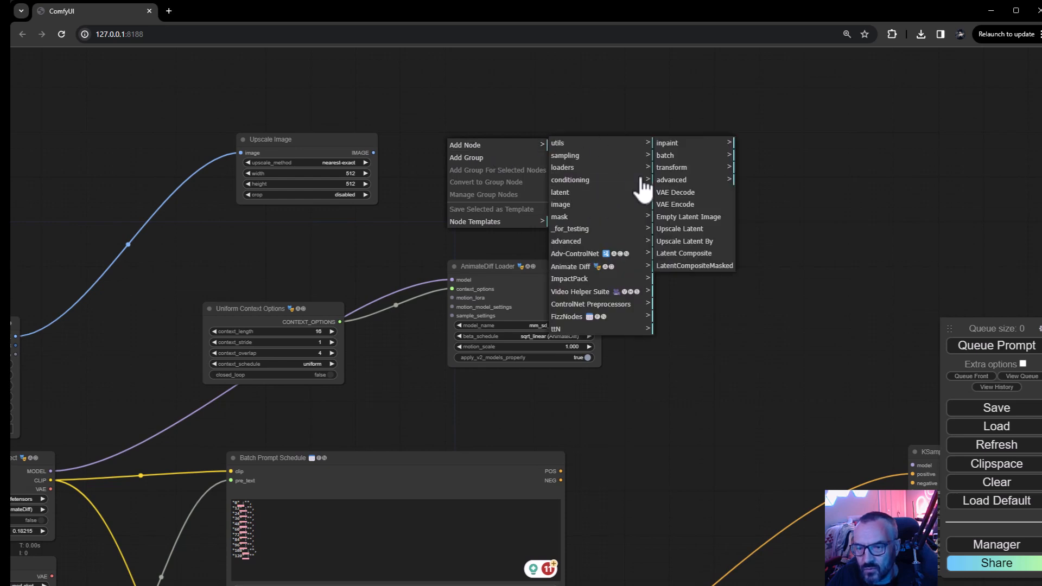
left_click(688, 207)
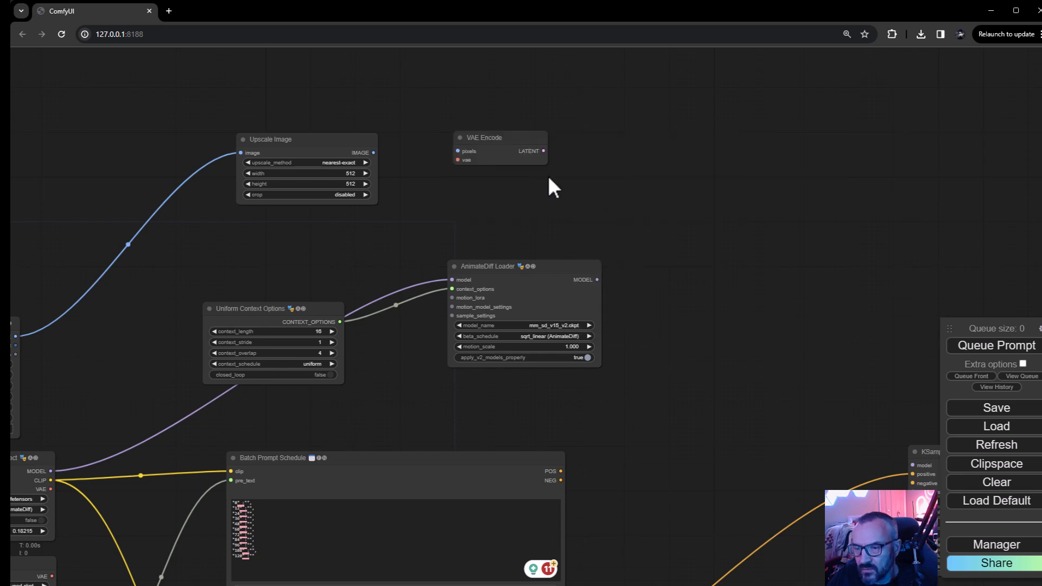
left_click_drag(779, 413, 503, 282)
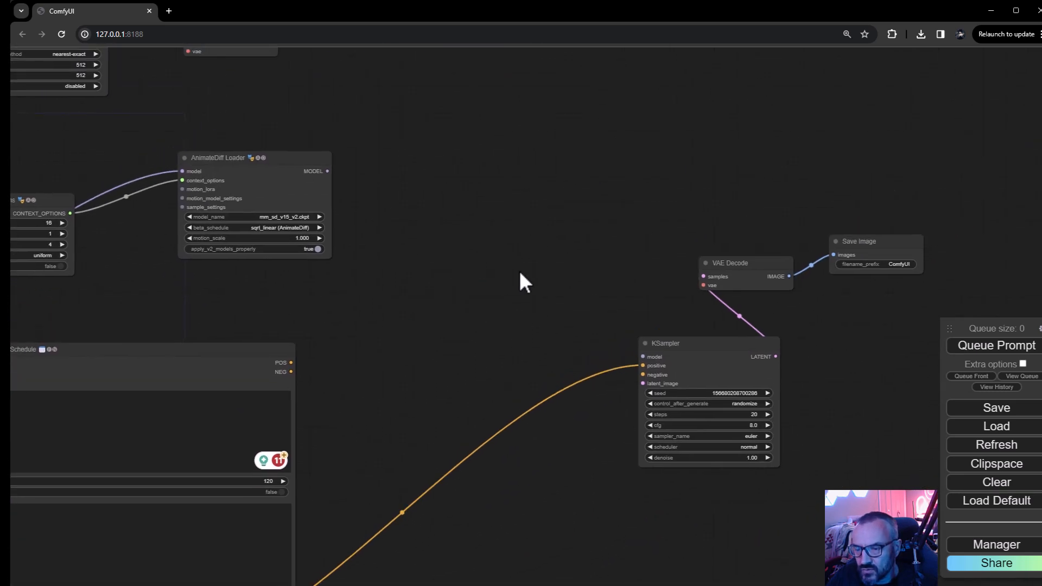
left_click_drag(407, 194, 501, 300)
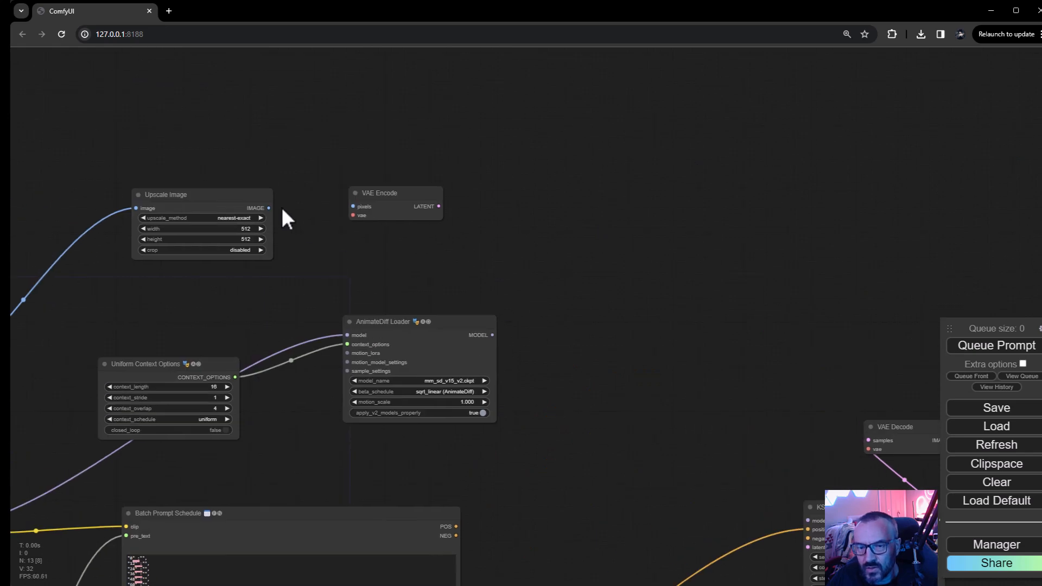
Connect Upscale Image's IMAGE output to VAE Encode's pixels input and the checkpoint's VAE output to its vae input
left_click_drag(270, 207, 353, 206)
left_click_drag(270, 275, 584, 147)
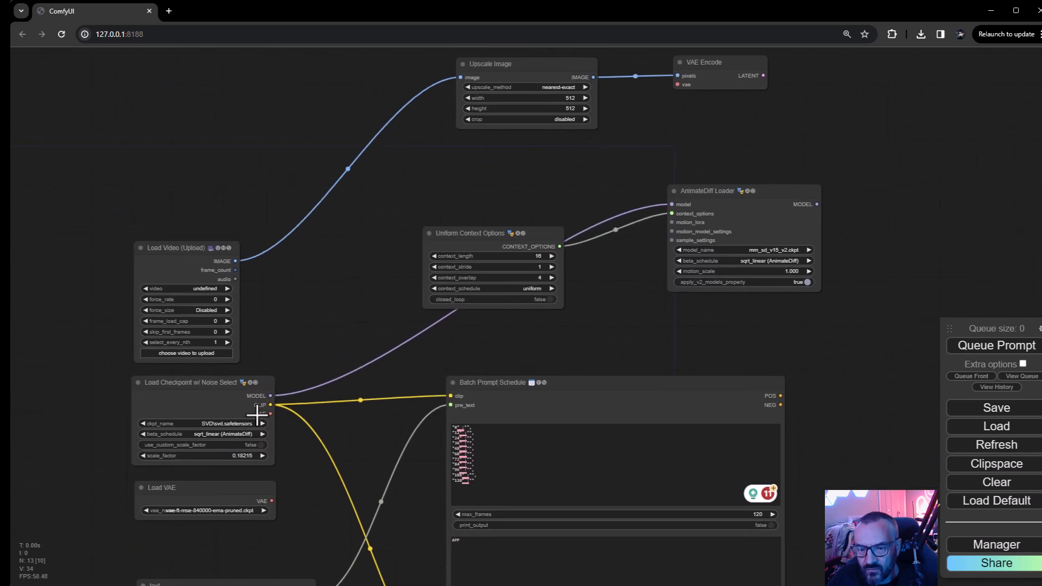
left_click_drag(270, 414, 677, 84)
left_click_drag(819, 154, 709, 149)
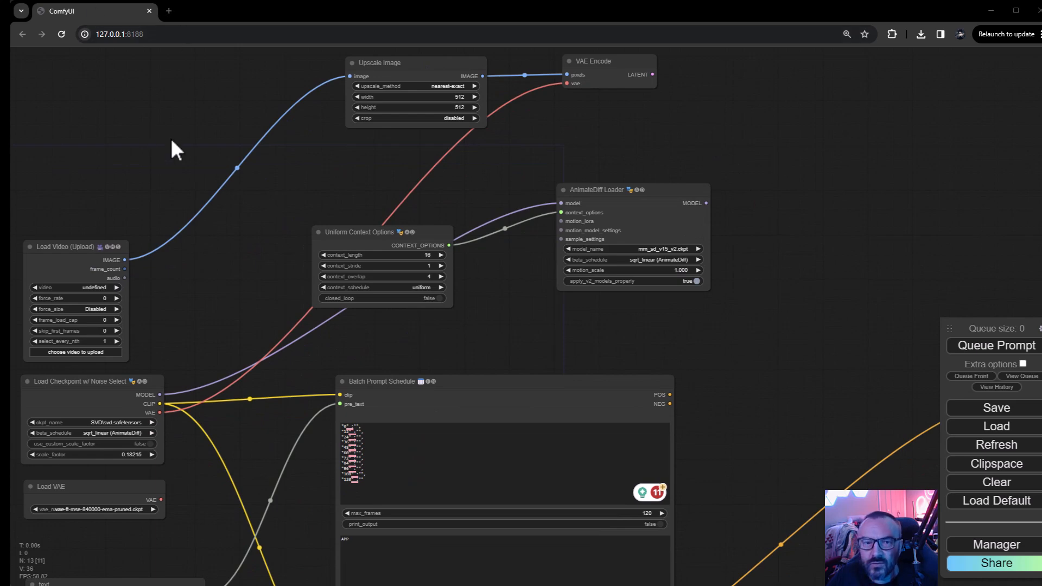
Replace the link into VAE Encode's vae input with one from the Load VAE node's VAE output
scroll(263, 163, "down", 3)
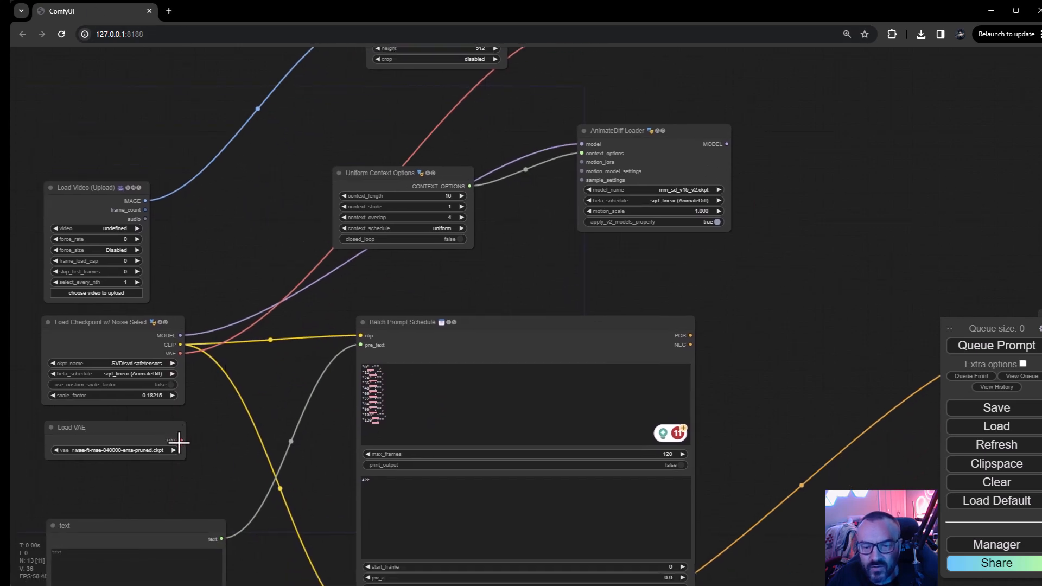
left_click_drag(259, 248, 253, 377)
left_click_drag(175, 554, 582, 140)
left_click_drag(260, 315, 52, 383)
left_click_drag(297, 272, 554, 57)
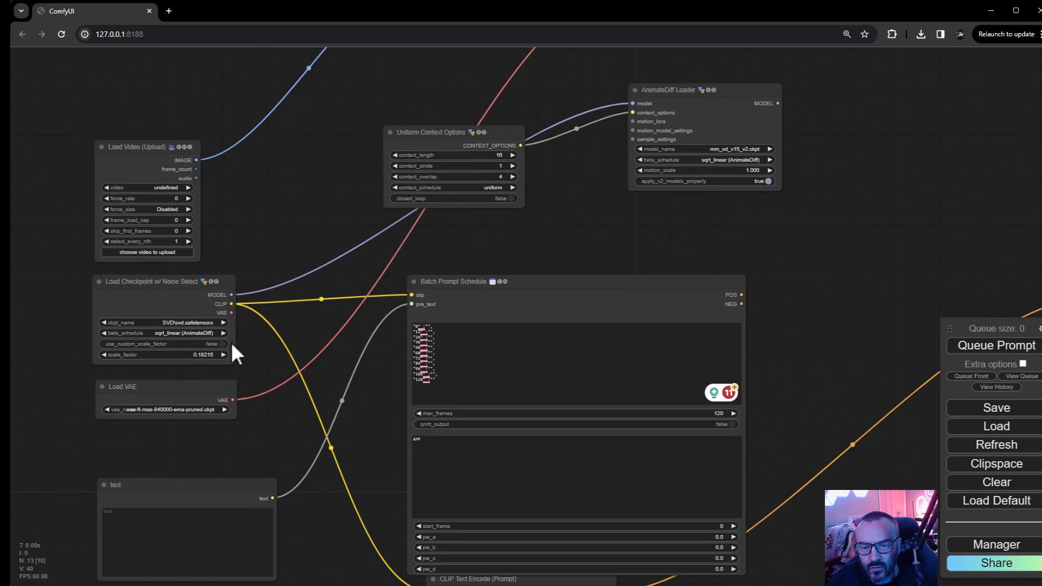
left_click_drag(330, 223, 121, 419)
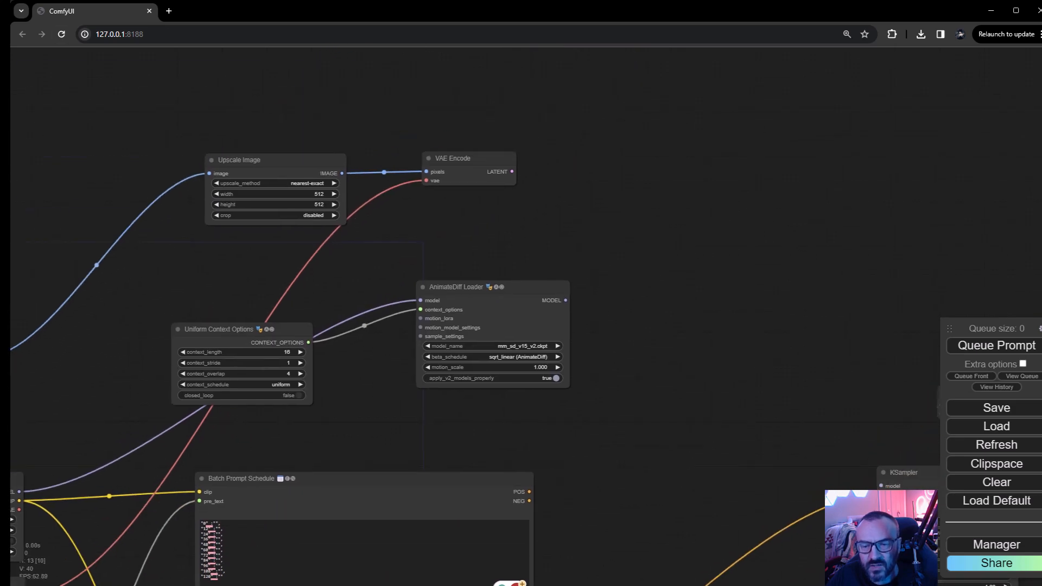
Add an Apply Advanced ControlNet node to the right of VAE Encode
left_click_drag(703, 157, 466, 196)
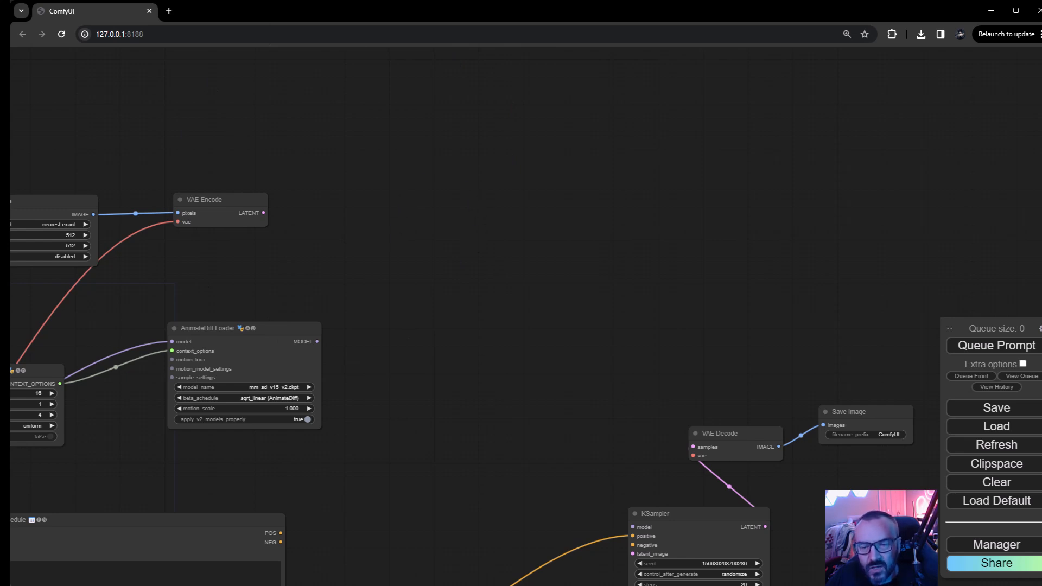
right_click(346, 135)
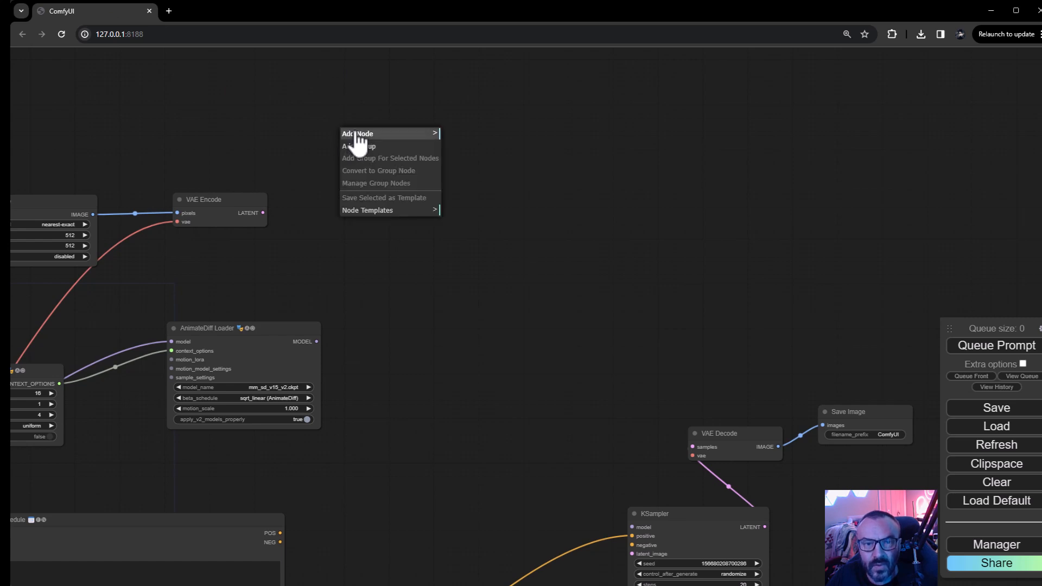
left_click(407, 135)
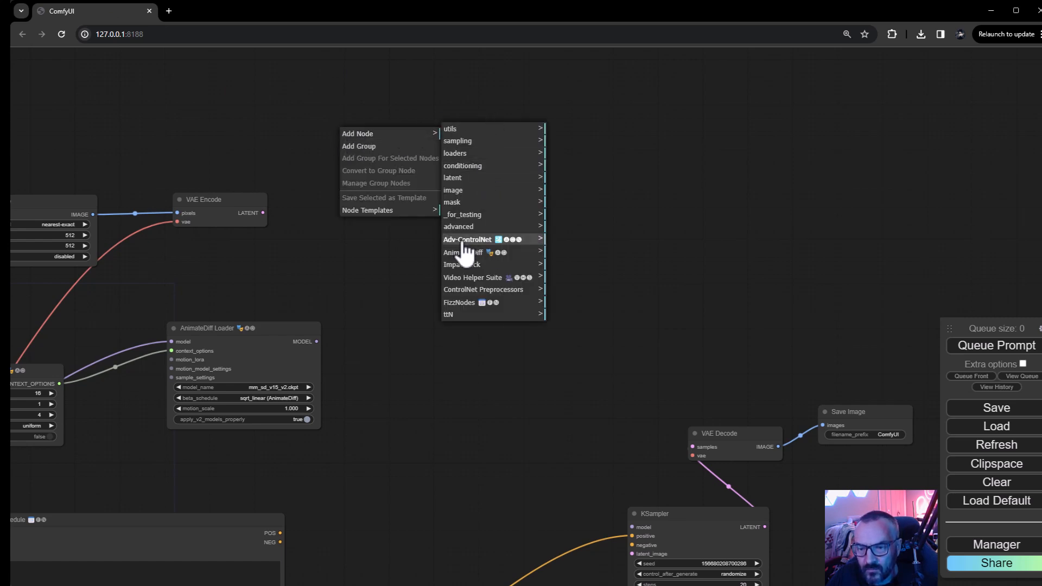
left_click(485, 244)
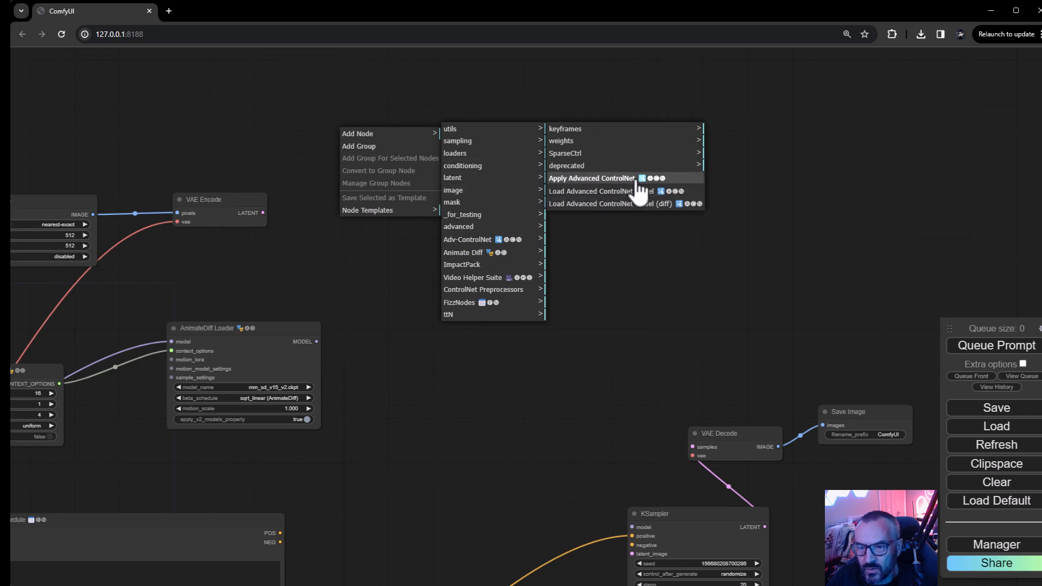
left_click(615, 181)
Add a Load Advanced ControlNet Model node and place it above VAE Encode, left of Apply Advanced ControlNet
right_click(569, 160)
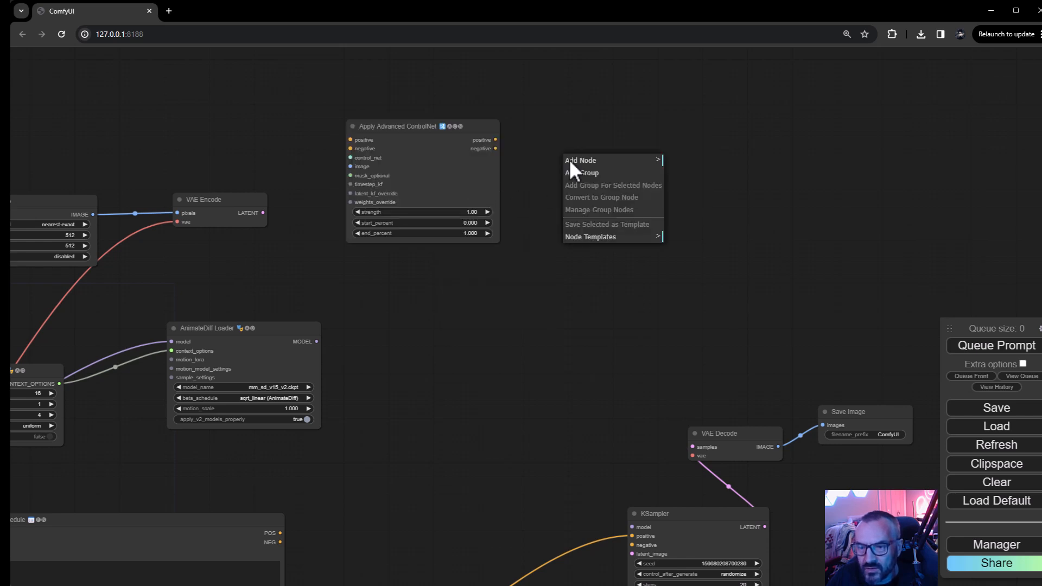
left_click(601, 160)
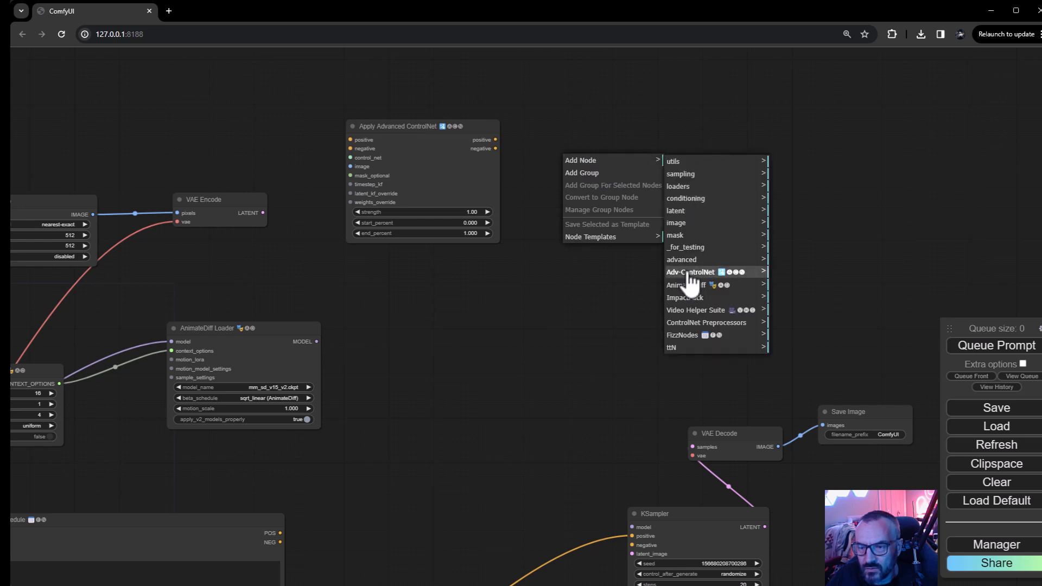
left_click(752, 272)
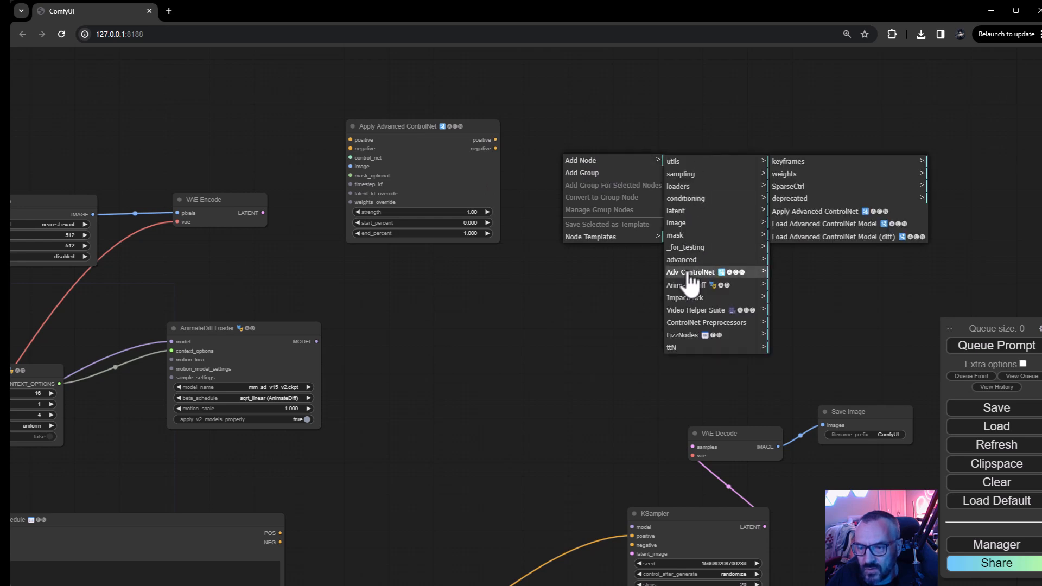
left_click(826, 225)
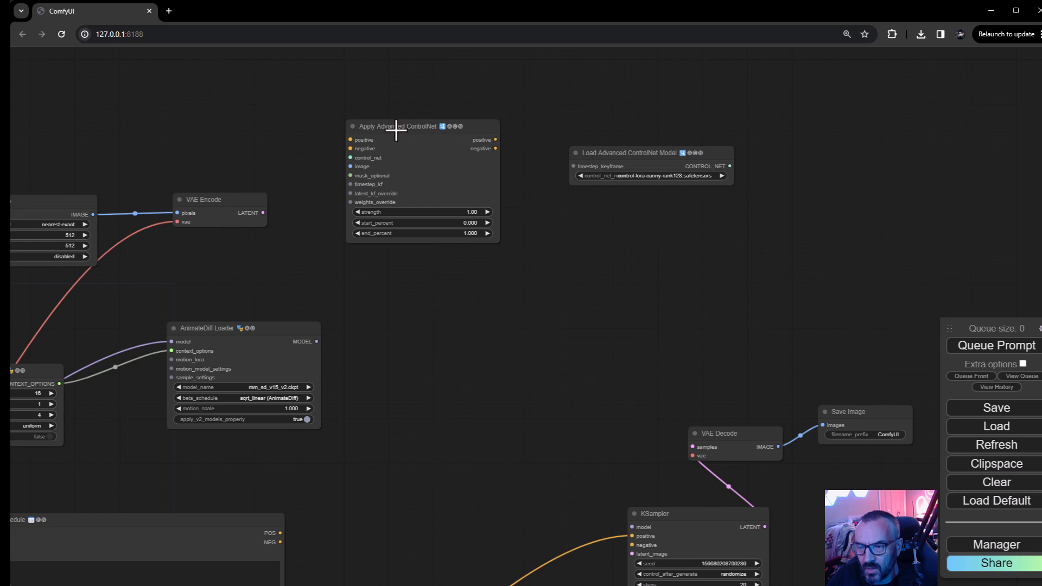
left_click_drag(646, 156, 208, 116)
Set the ControlNet loader's control_net_name to control_v11p_sd15_openpose.pth and connect its output to Apply Advanced ControlNet's control_net input
right_click(311, 243)
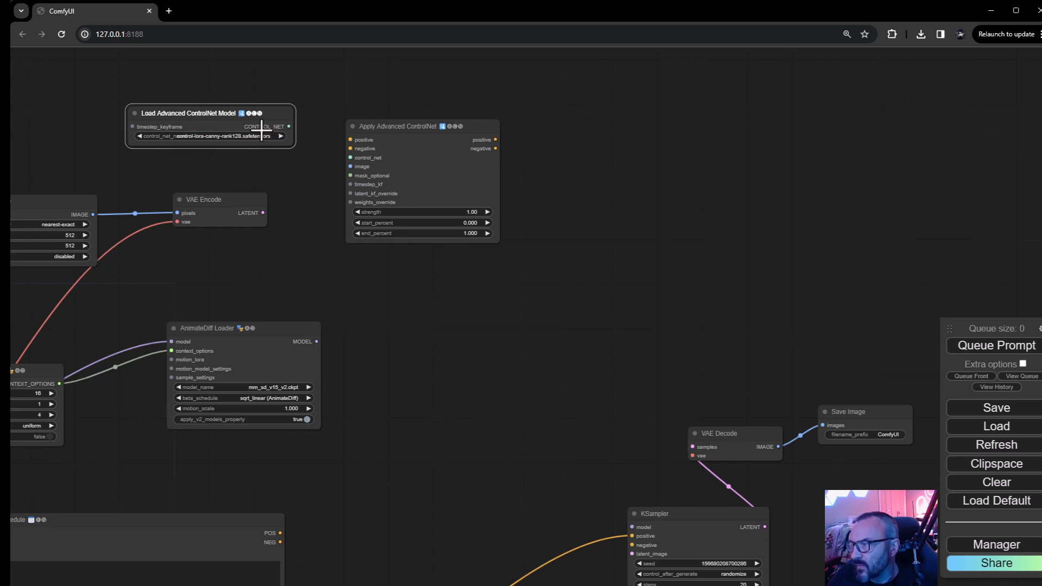
left_click(249, 136)
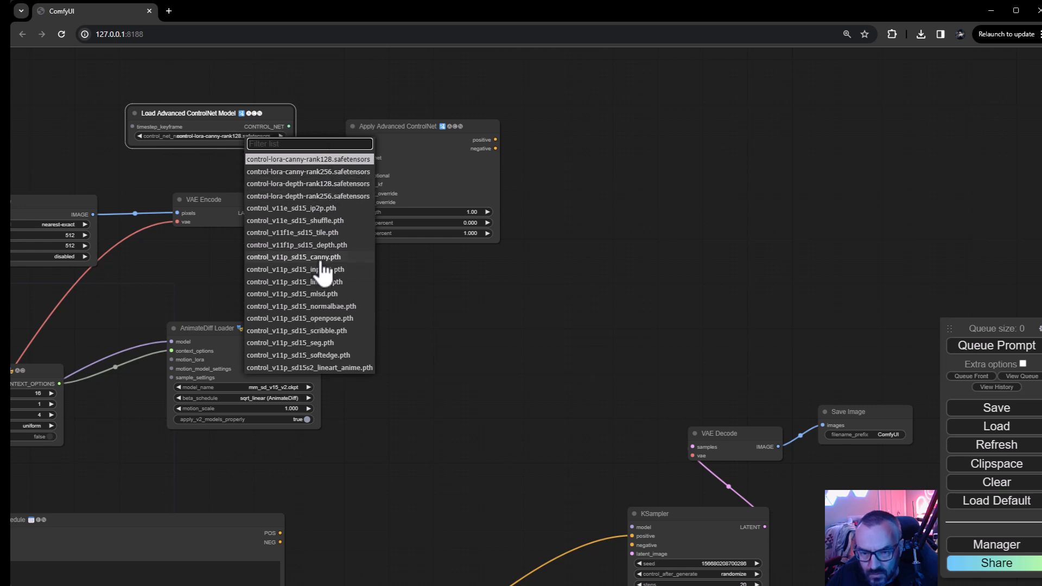
scroll(322, 260, "up", 1)
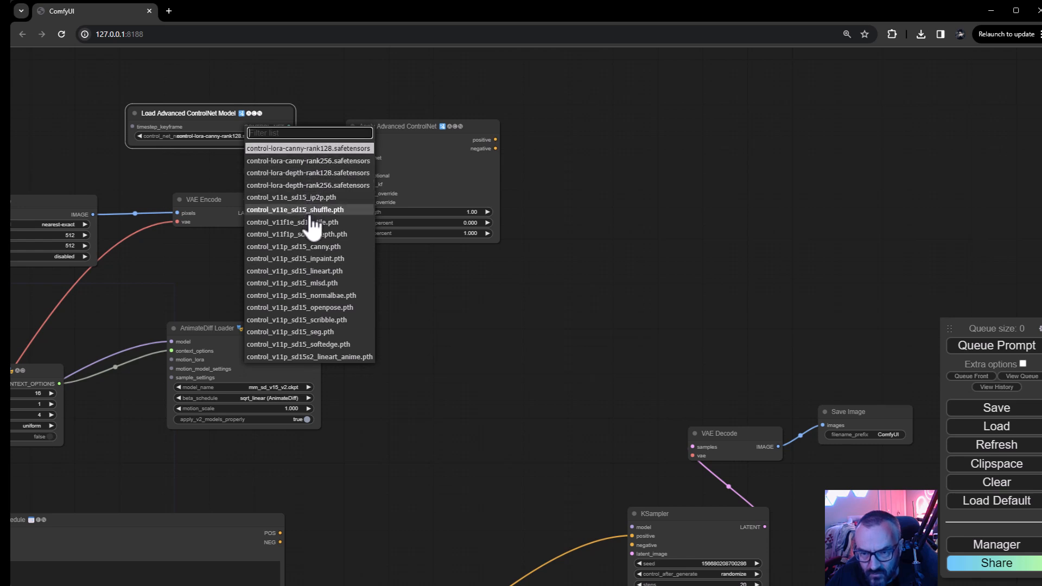
left_click(325, 307)
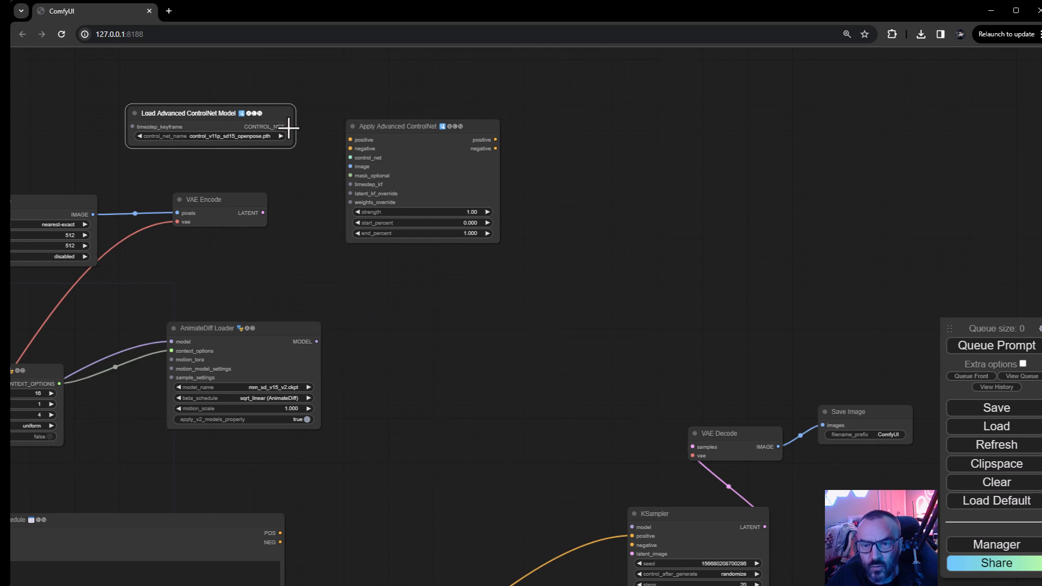
left_click_drag(287, 128, 350, 158)
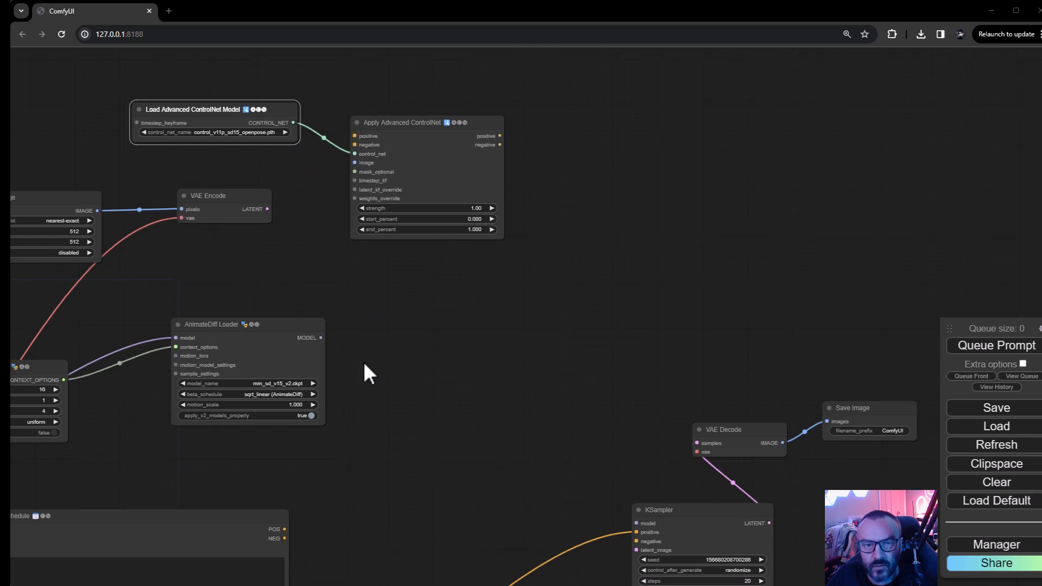
Connect the Batch Prompt Schedule's POS output to Apply Advanced ControlNet's positive input
left_click_drag(403, 351, 449, 297)
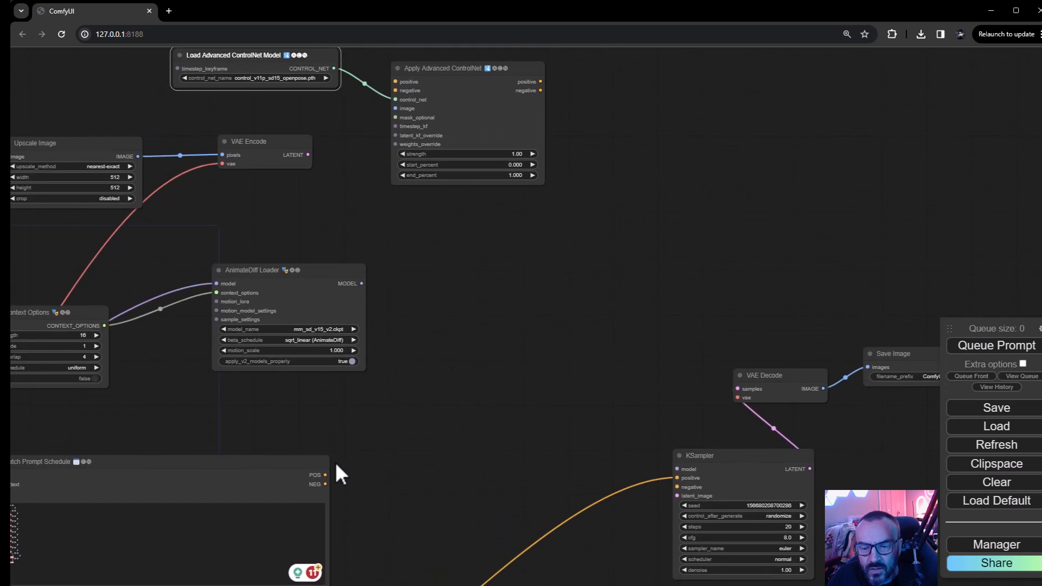
left_click_drag(328, 475, 398, 81)
left_click_drag(421, 376, 493, 123)
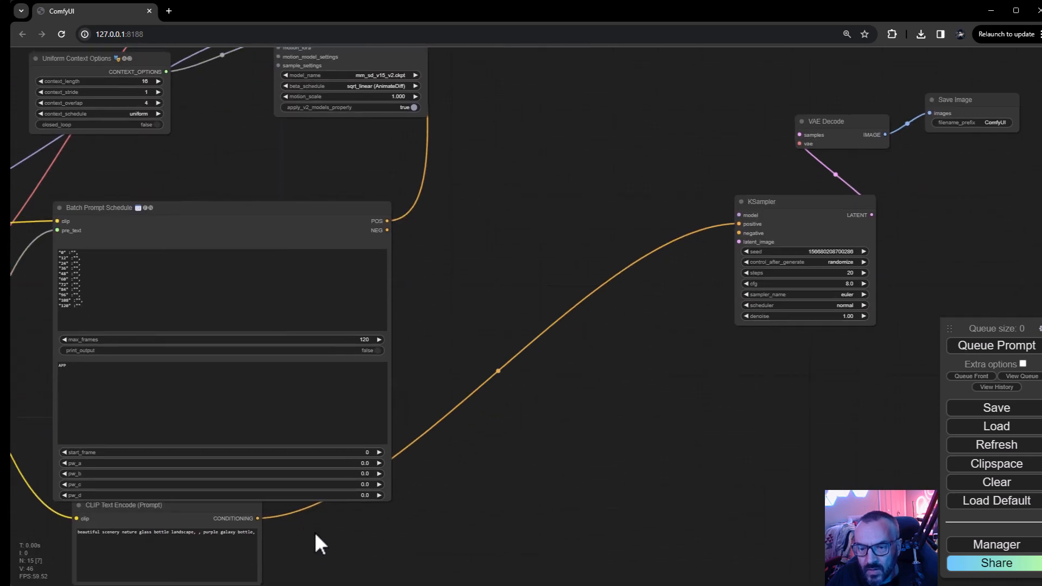
Disconnect the CLIP Text Encode link from the KSampler's positive input
left_click_drag(452, 273, 496, 343)
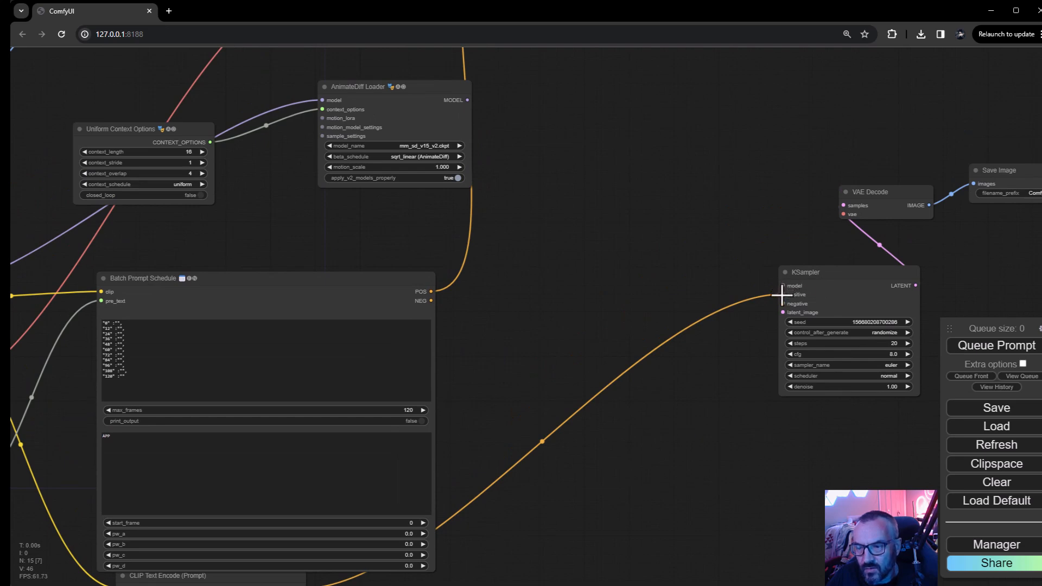
left_click_drag(783, 294, 678, 294)
left_click(565, 301)
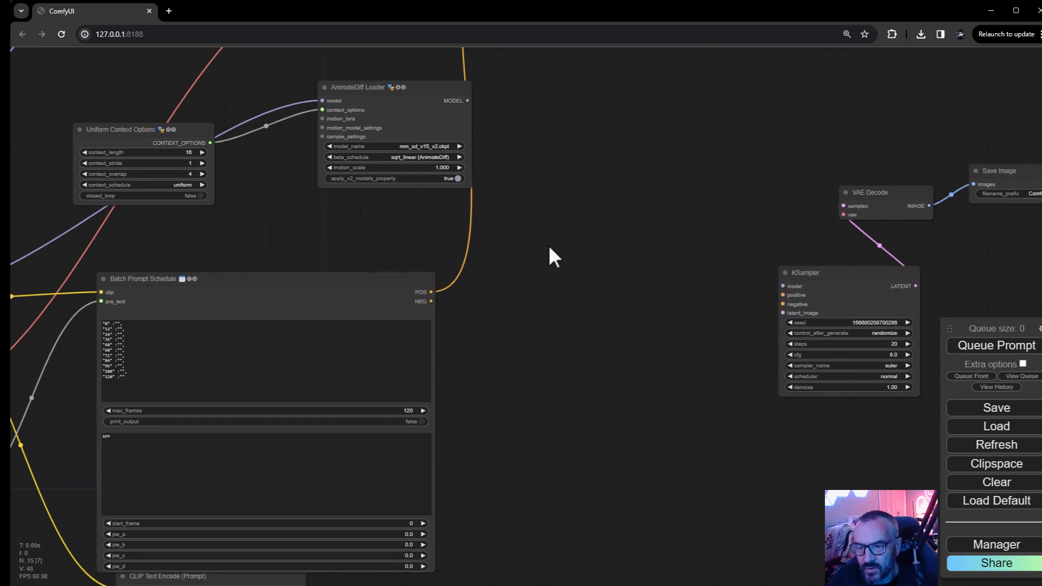
left_click_drag(549, 242, 583, 375)
left_click_drag(571, 244, 386, 8)
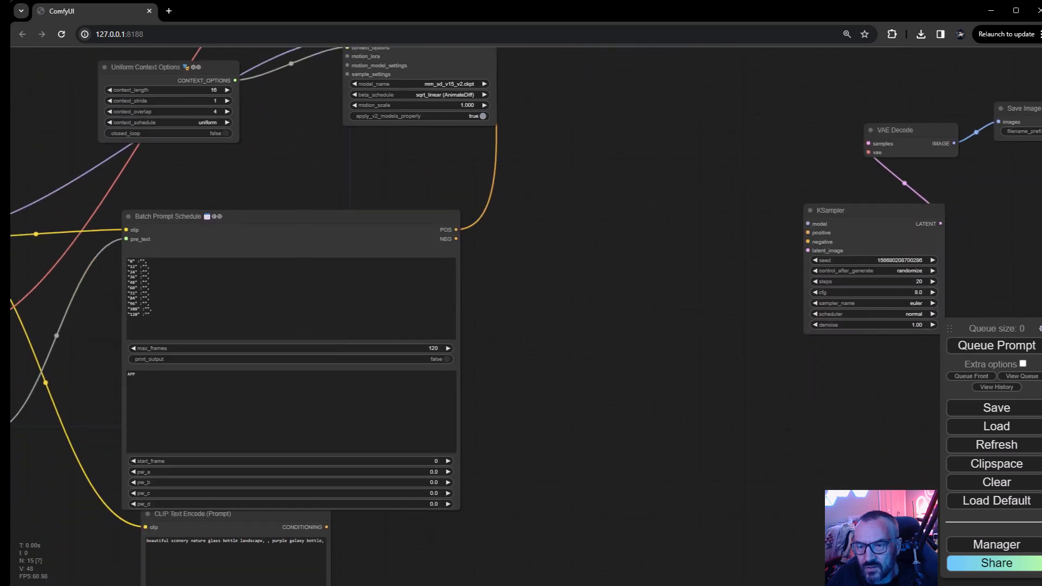
left_click_drag(535, 247, 492, 361)
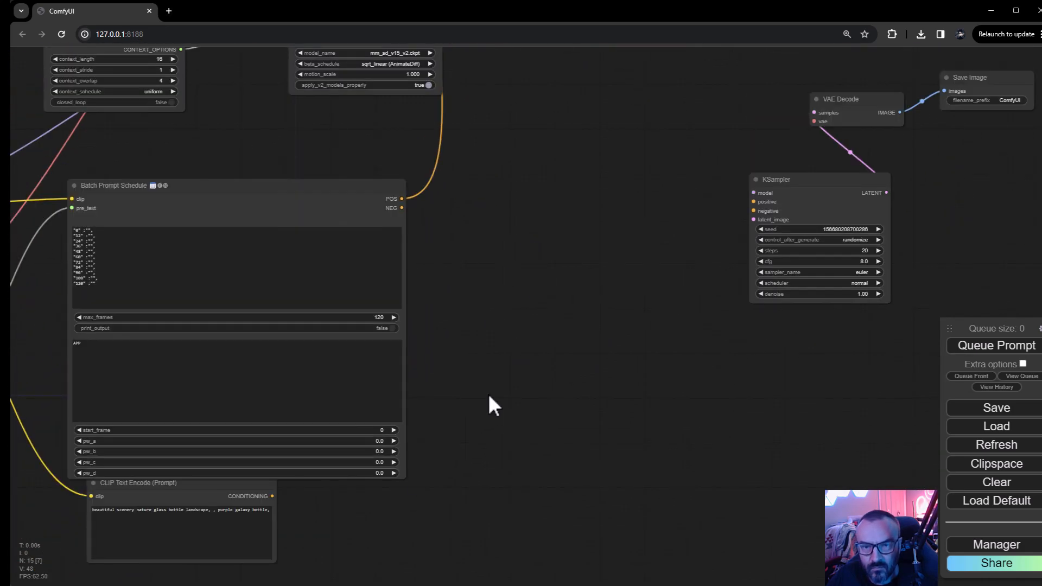
Move the Apply Advanced ControlNet node down next to the Batch Prompt Schedule, within reach of CLIP Text Encode
left_click_drag(275, 497, 476, 104)
left_click(503, 240)
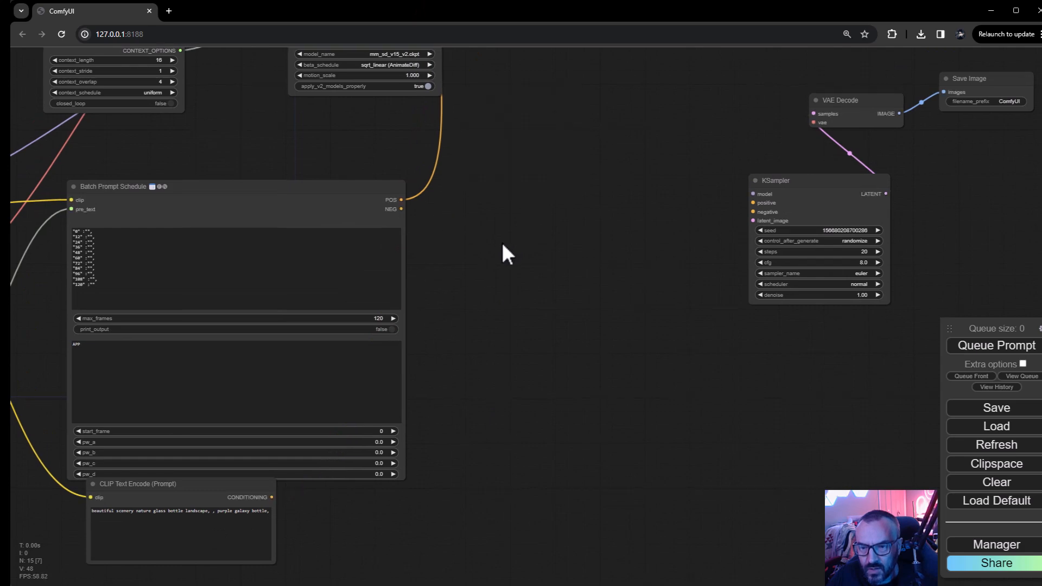
left_click_drag(490, 188, 500, 342)
left_click_drag(547, 247, 549, 361)
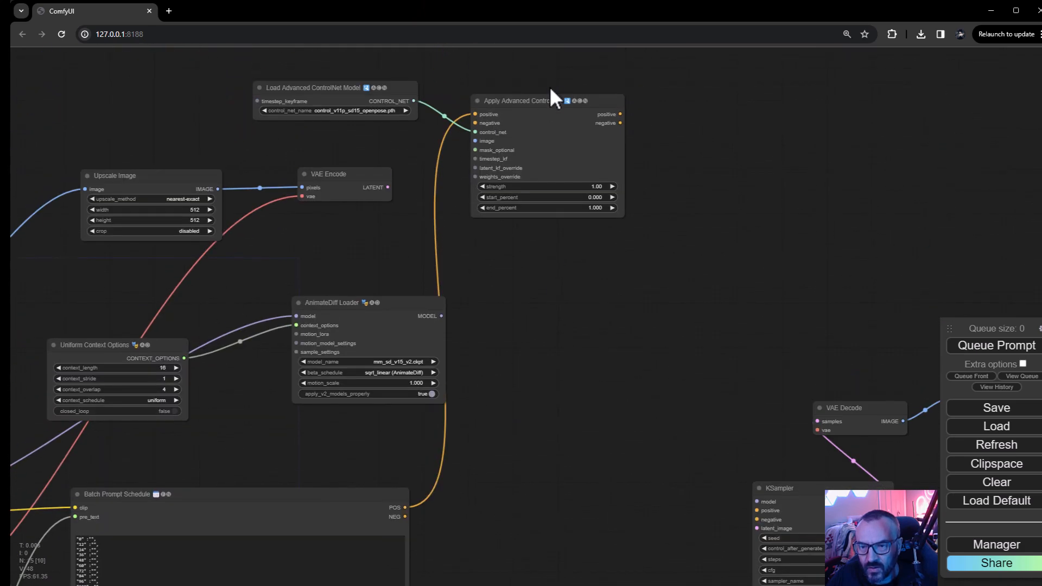
left_click_drag(537, 96, 571, 535)
scroll(592, 391, "up", 1)
left_click_drag(593, 383, 593, 300)
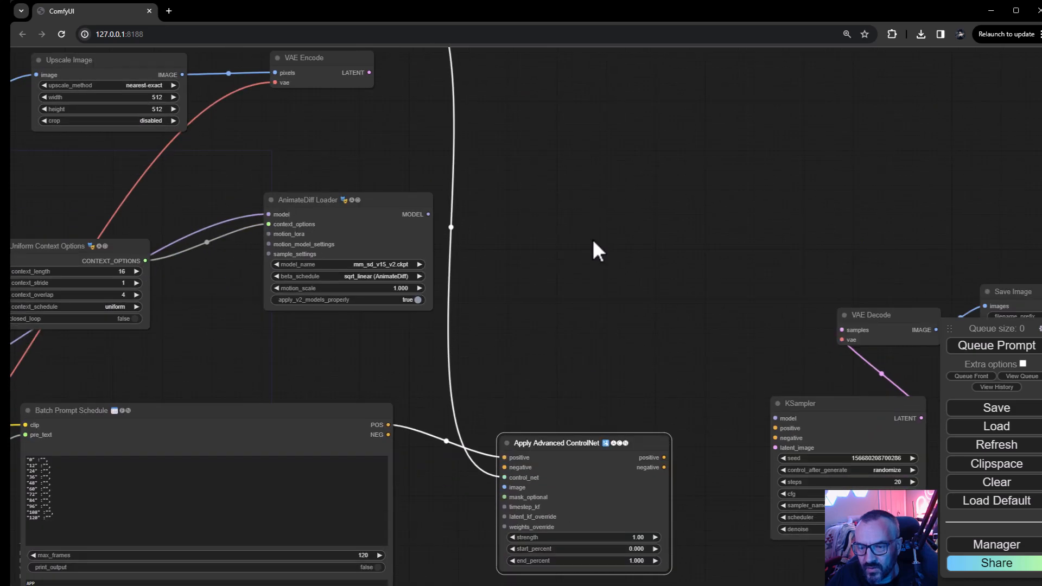
Connect CLIP Text Encode's CONDITIONING output to Apply Advanced ControlNet's negative input and move that node back up beside the ControlNet loader
left_click_drag(523, 560, 546, 223)
left_click_drag(265, 426, 524, 141)
left_click_drag(193, 417, 171, 453)
left_click_drag(611, 253, 542, 575)
left_click_drag(516, 441, 482, 178)
left_click_drag(448, 261, 545, 287)
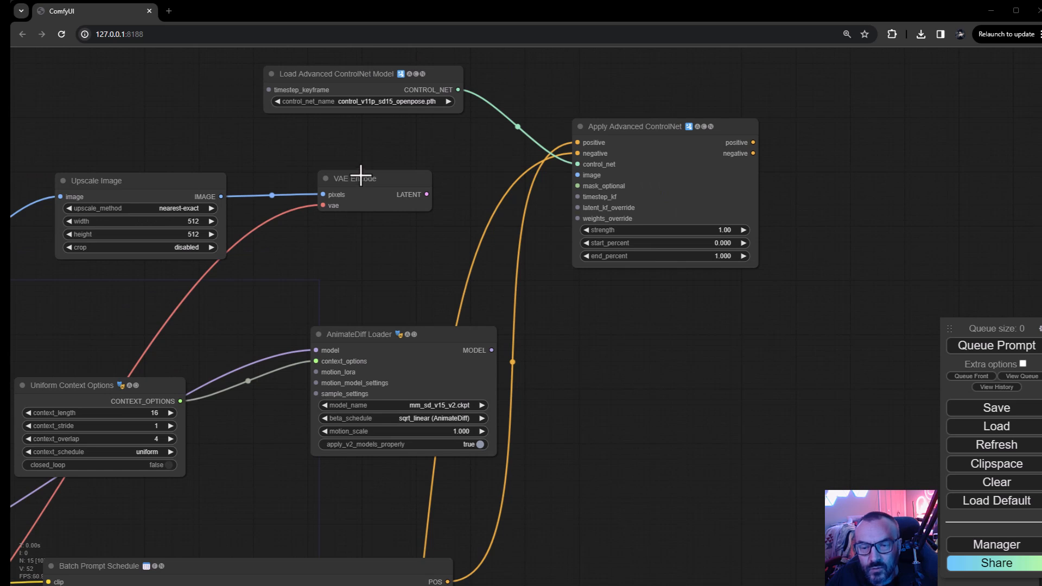
Move VAE Encode down to just above the AnimateDiff Loader and add a DWPose Estimator node in the space above it
left_click_drag(362, 181, 380, 267)
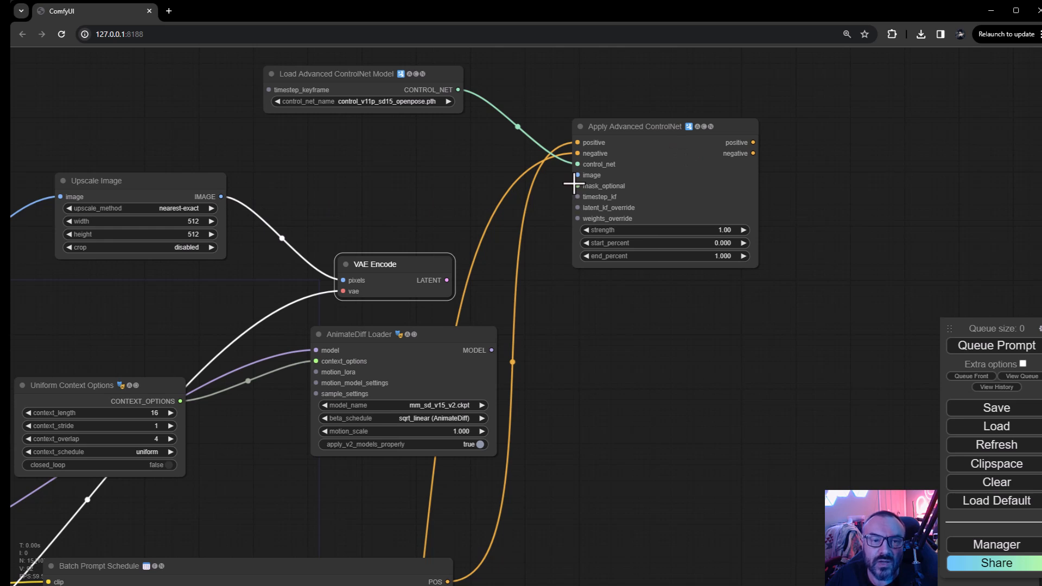
right_click(360, 150)
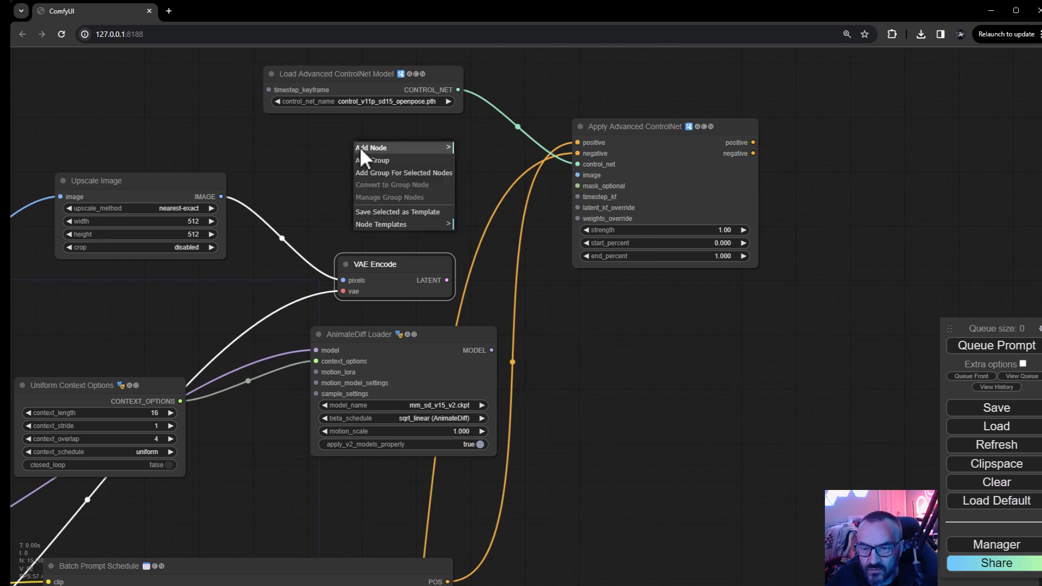
left_click(403, 148)
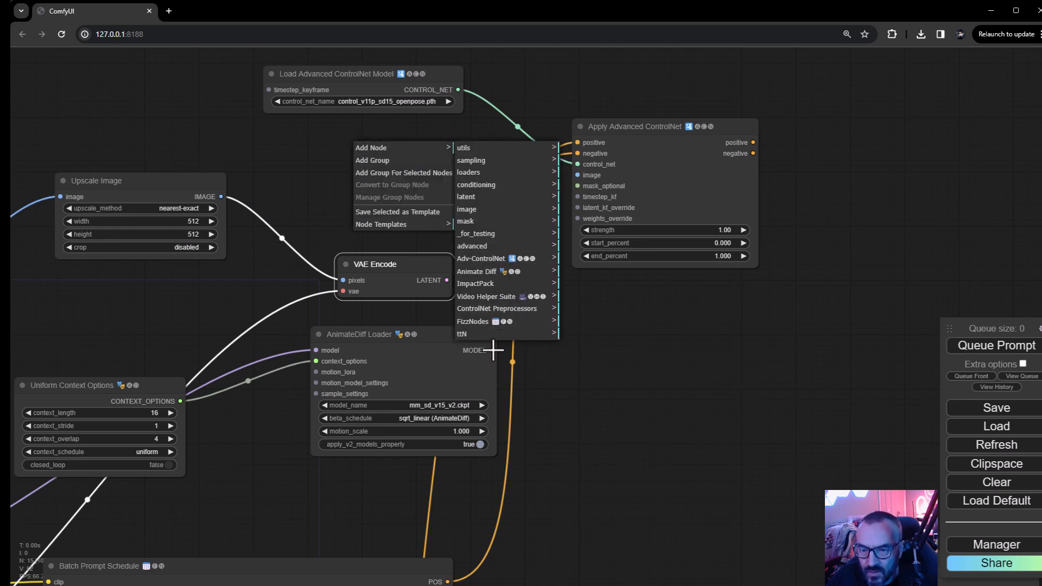
left_click(498, 309)
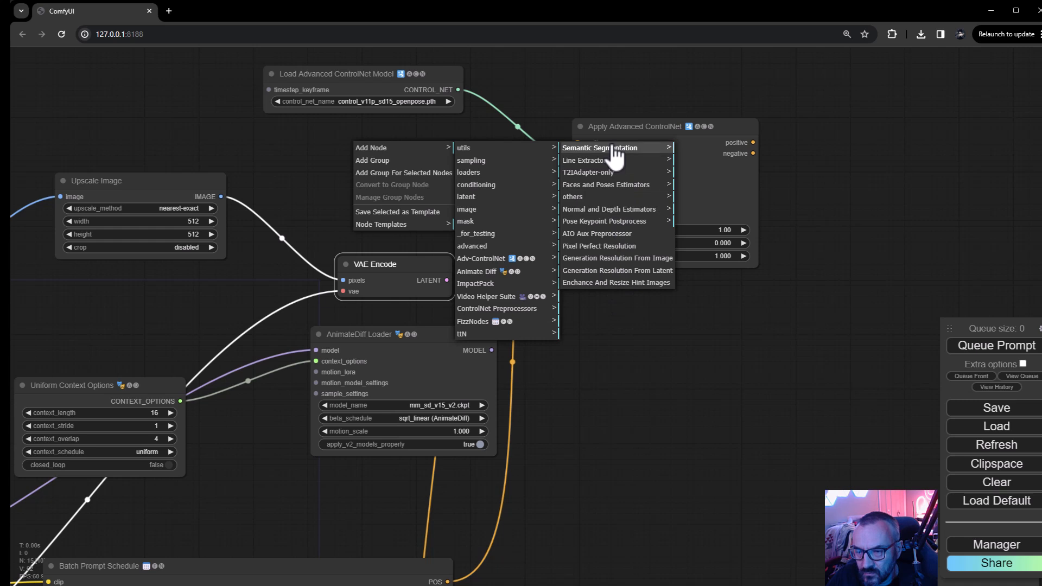
left_click(571, 188)
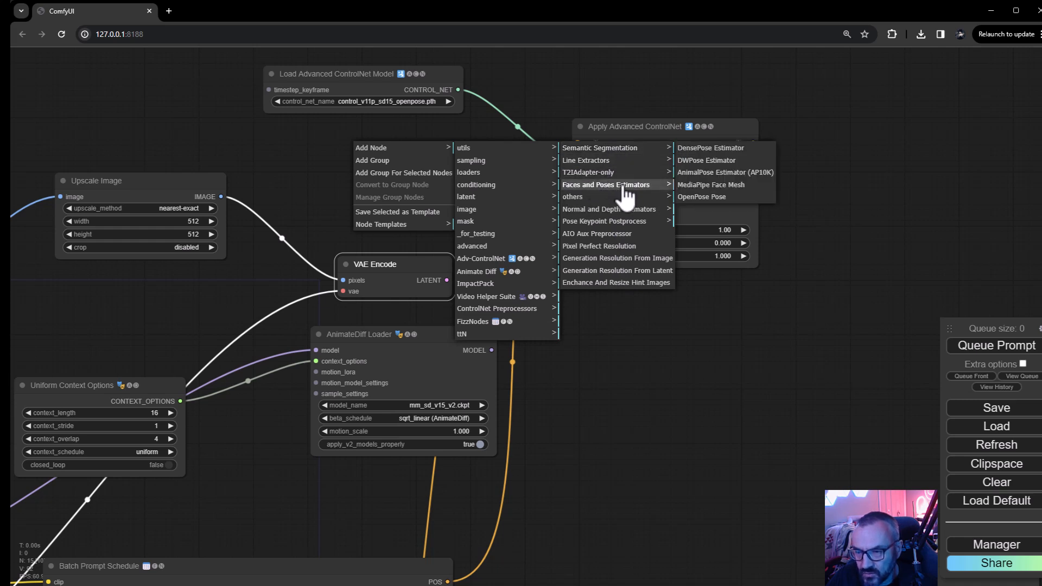
left_click(706, 162)
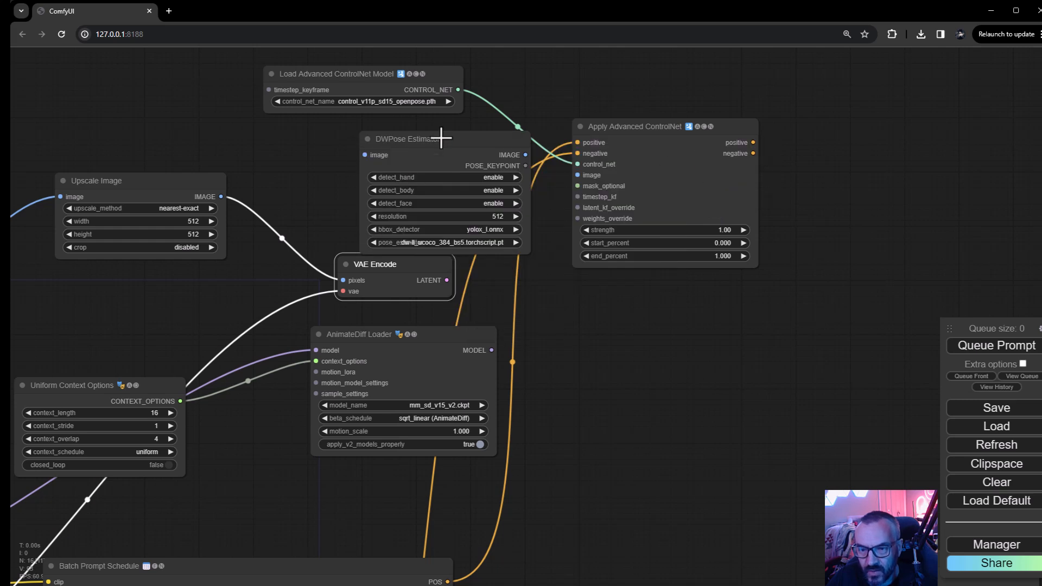
left_click_drag(442, 135, 412, 135)
Connect Upscale Image's IMAGE output to DWPose Estimator, and DWPose Estimator's IMAGE output to Apply Advanced ControlNet's image input
left_click_drag(221, 196, 247, 188)
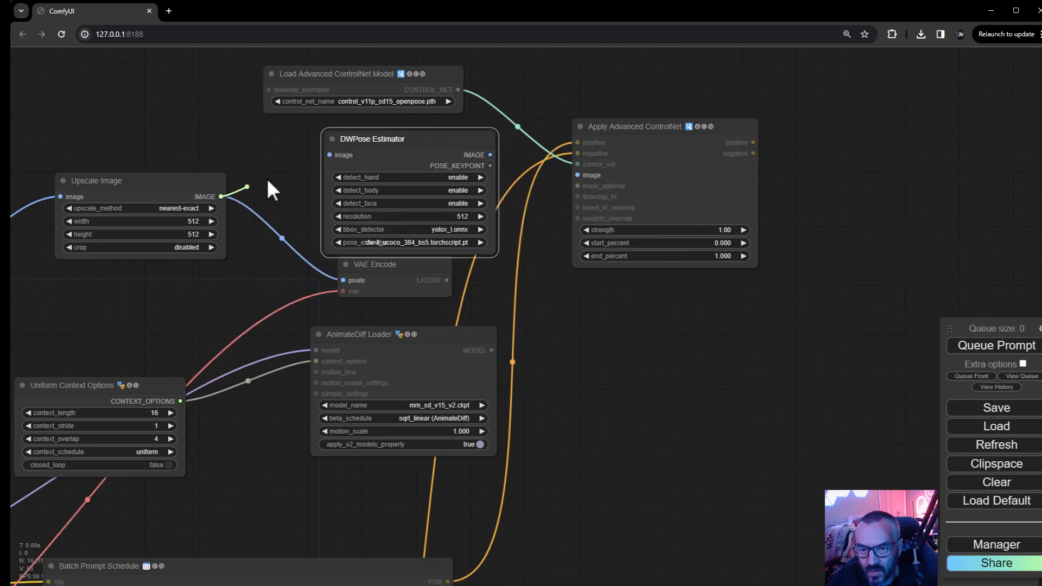
left_click_drag(339, 153, 330, 155)
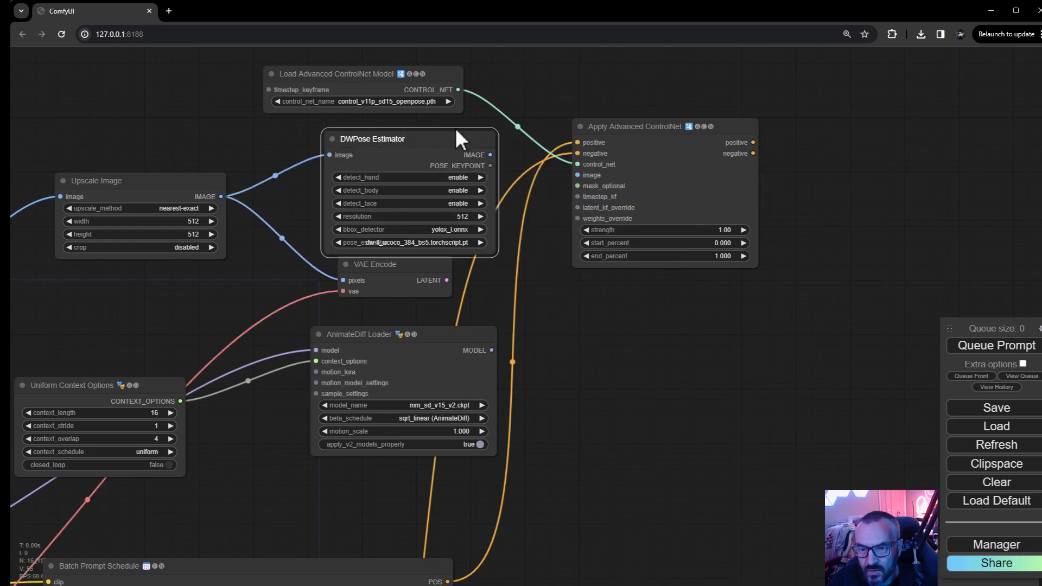
left_click_drag(456, 139, 577, 175)
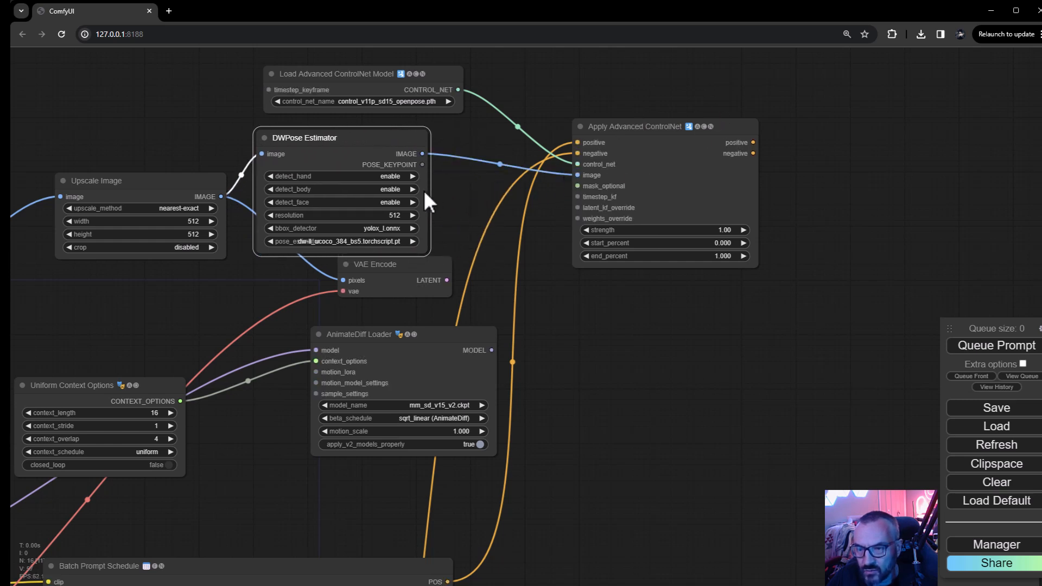
Space out the ControlNet loader and the DWPose Estimator below it, and set the estimator's pose_estimator to dw-ll_ucoco_384.onnx
left_click_drag(467, 180, 479, 234)
left_click_drag(372, 127, 368, 66)
left_click(359, 190)
left_click_drag(359, 190, 394, 148)
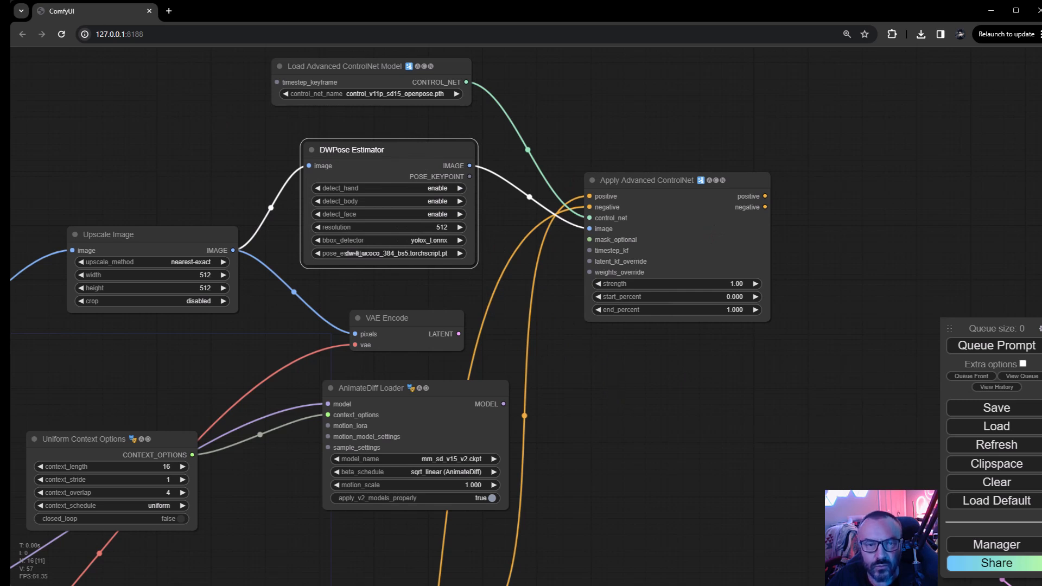
left_click(405, 254)
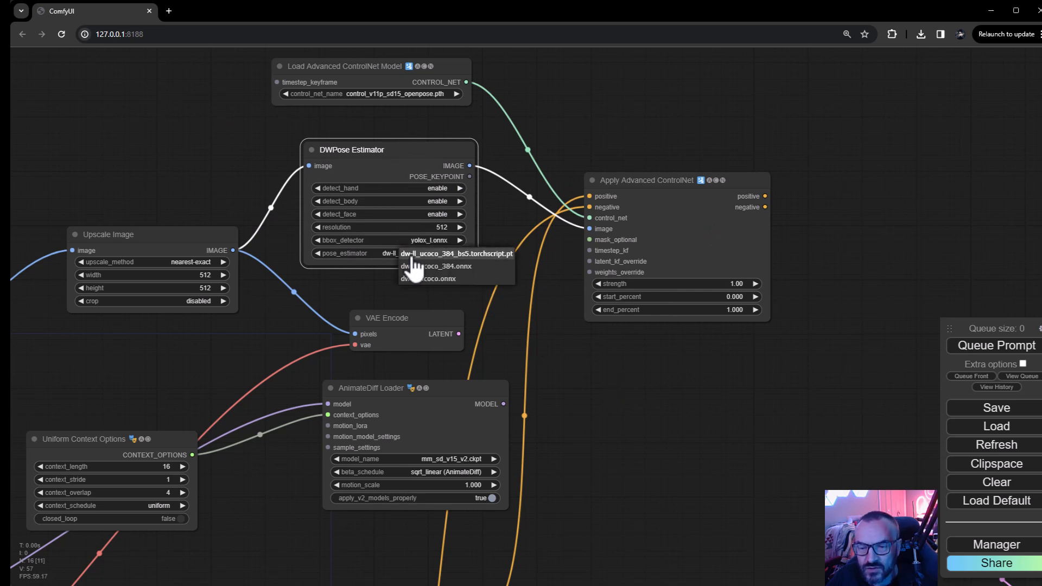
left_click(471, 271)
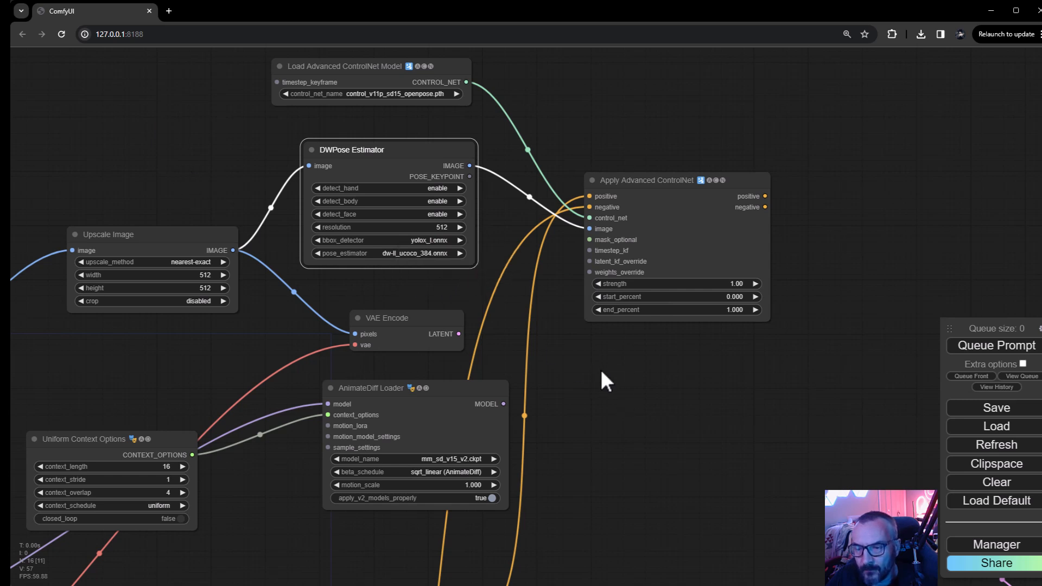
Move the KSampler beside Apply Advanced ControlNet and connect that node's positive and negative outputs to the KSampler's matching inputs
left_click_drag(600, 374, 433, 382)
left_click_drag(733, 392, 610, 235)
left_click_drag(637, 450, 451, 259)
left_click_drag(686, 301, 727, 372)
left_click_drag(662, 351, 662, 390)
left_click_drag(493, 333, 689, 238)
left_click_drag(502, 147, 601, 263)
left_click_drag(505, 158, 601, 274)
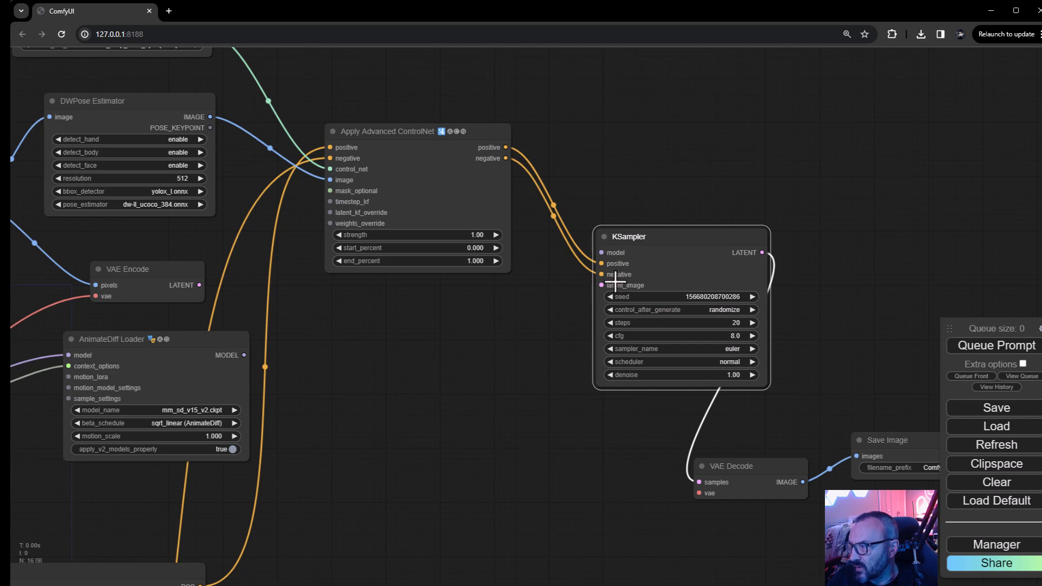
Connect the MODEL output of Load Checkpoint w/ Noise Select to the KSampler's model input
left_click_drag(412, 380, 835, 266)
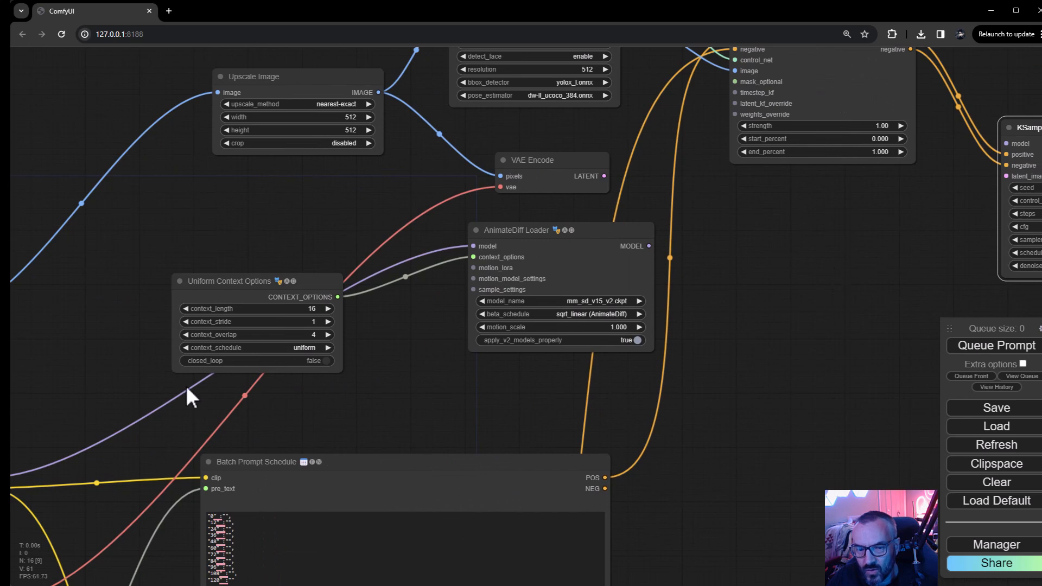
scroll(258, 386, "down", 2)
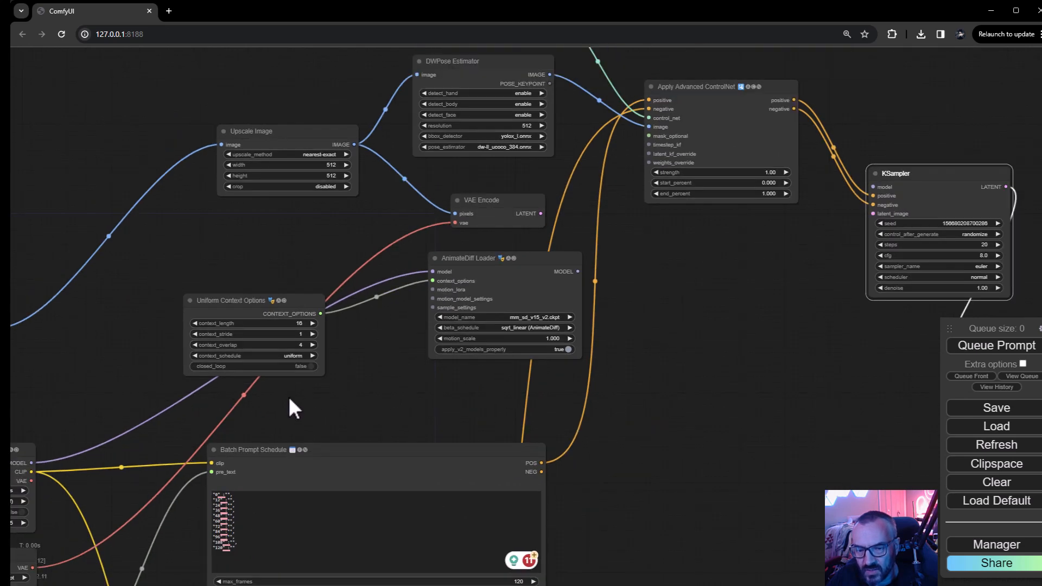
left_click_drag(31, 464, 876, 186)
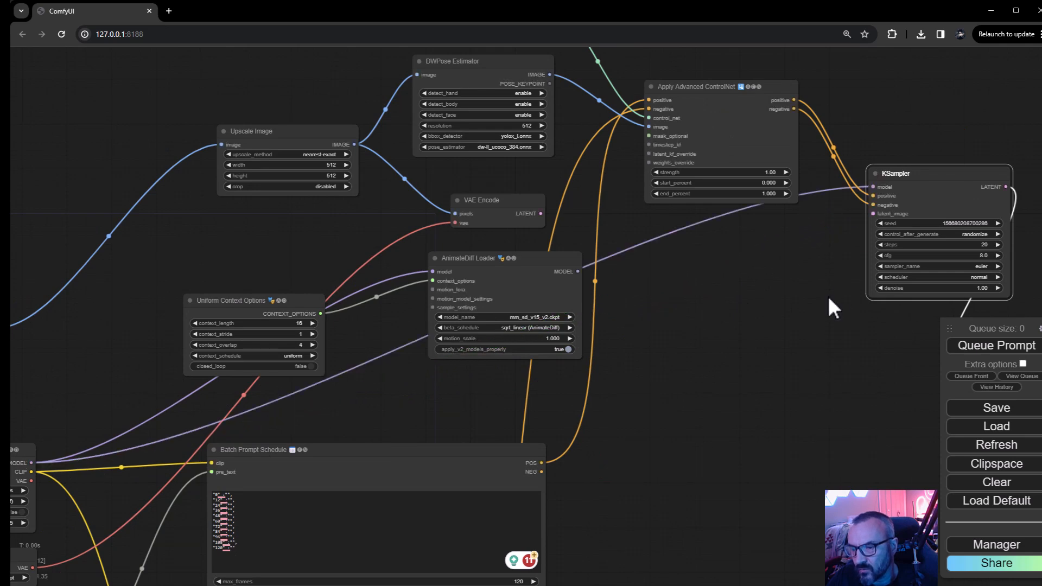
Connect VAE Encode's LATENT output to the KSampler's latent_image input
left_click_drag(829, 295, 483, 364)
scroll(513, 315, "up", 2)
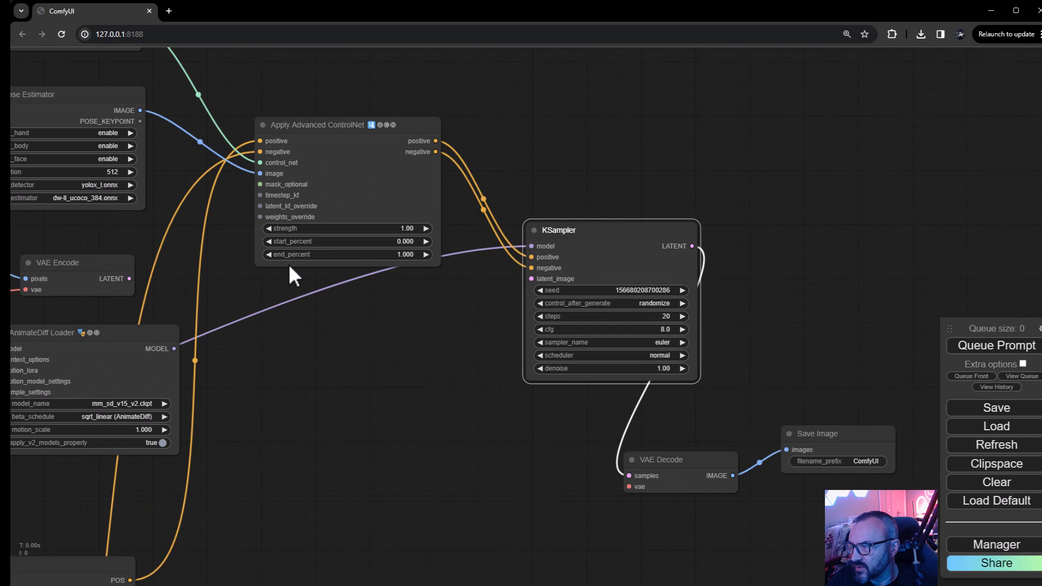
left_click_drag(125, 276, 528, 300)
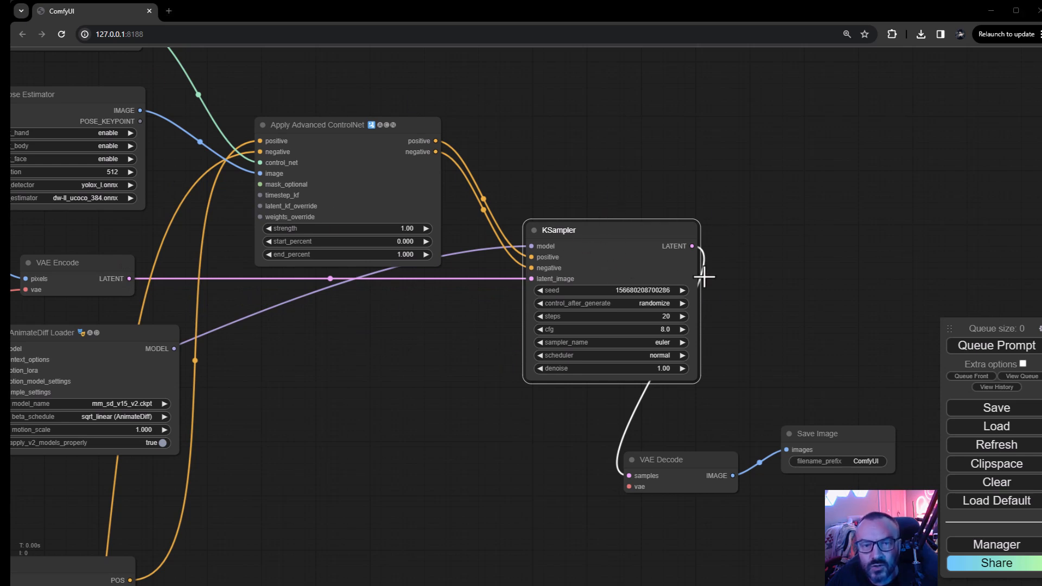
Set the KSampler's control_after_generate to fixed and its seed to 444444
left_click(643, 306)
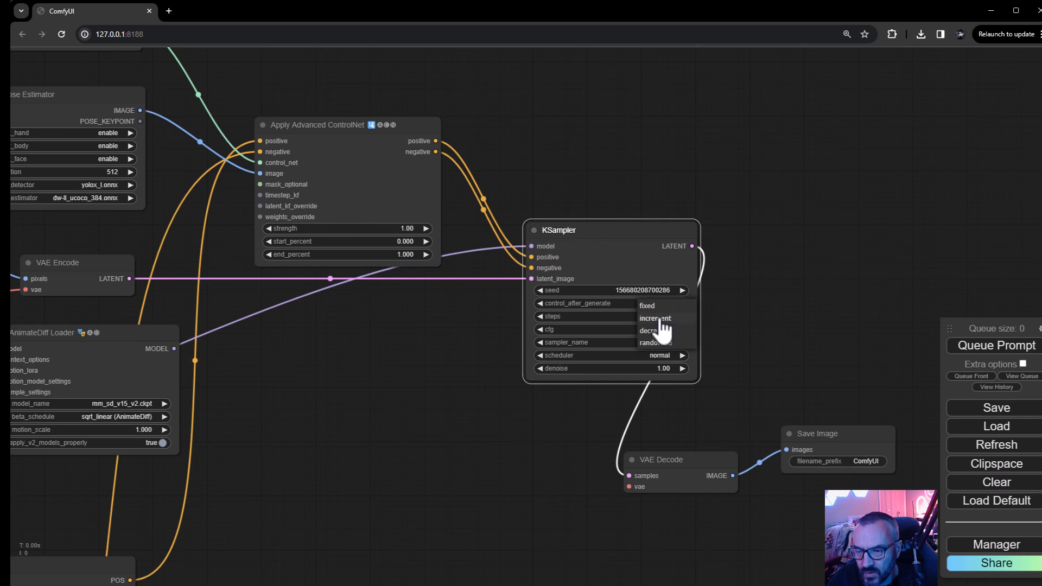
left_click(647, 306)
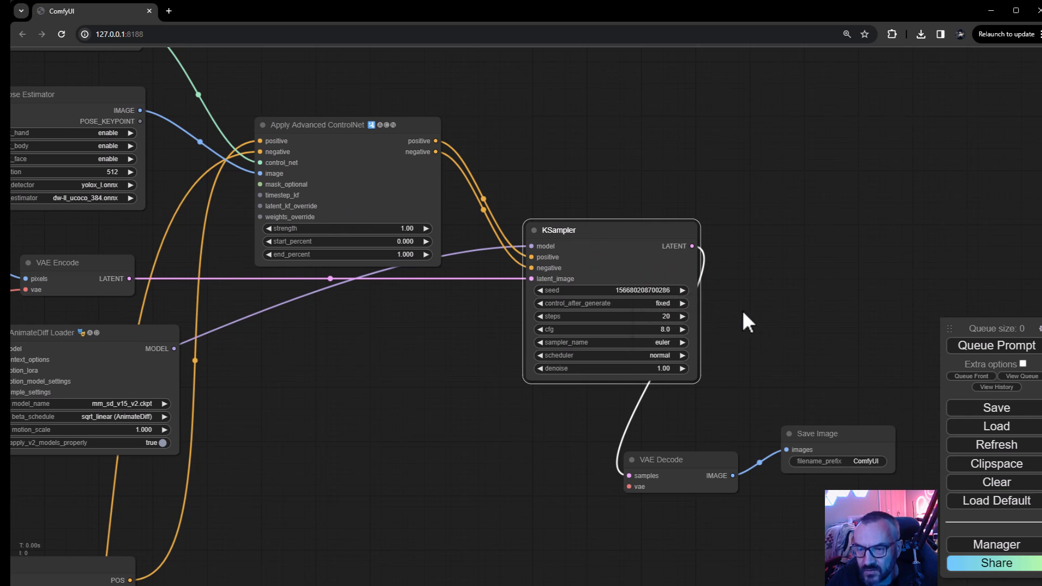
left_click(637, 289)
left_click_drag(773, 287, 619, 291)
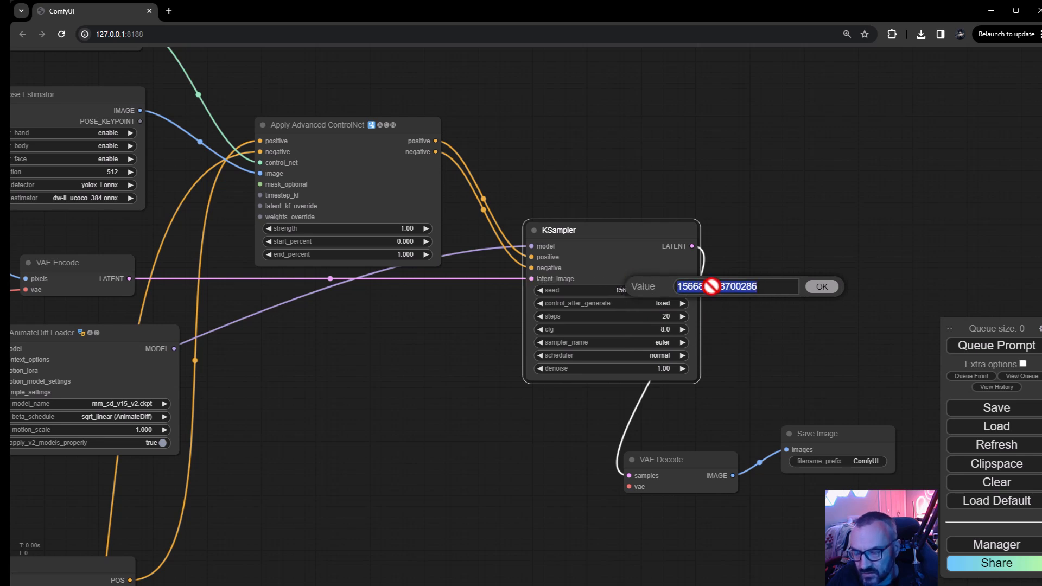
type("444444")
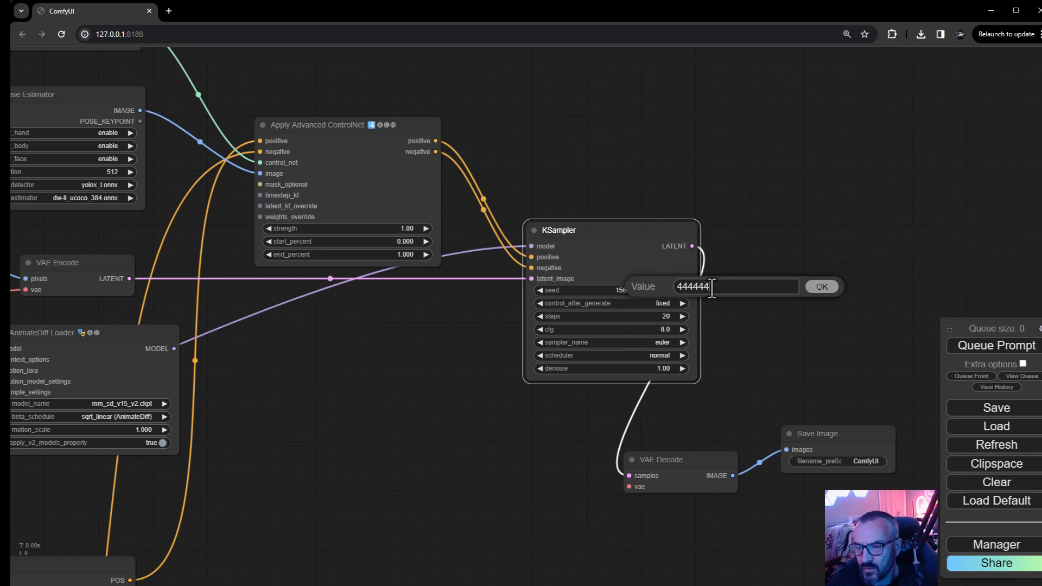
left_click(820, 286)
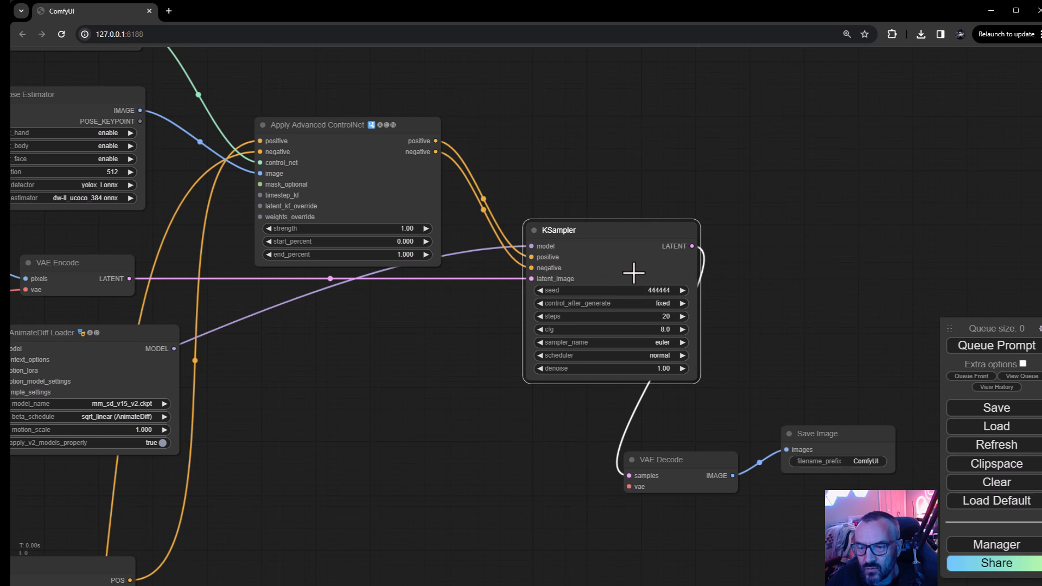
right_click(586, 268)
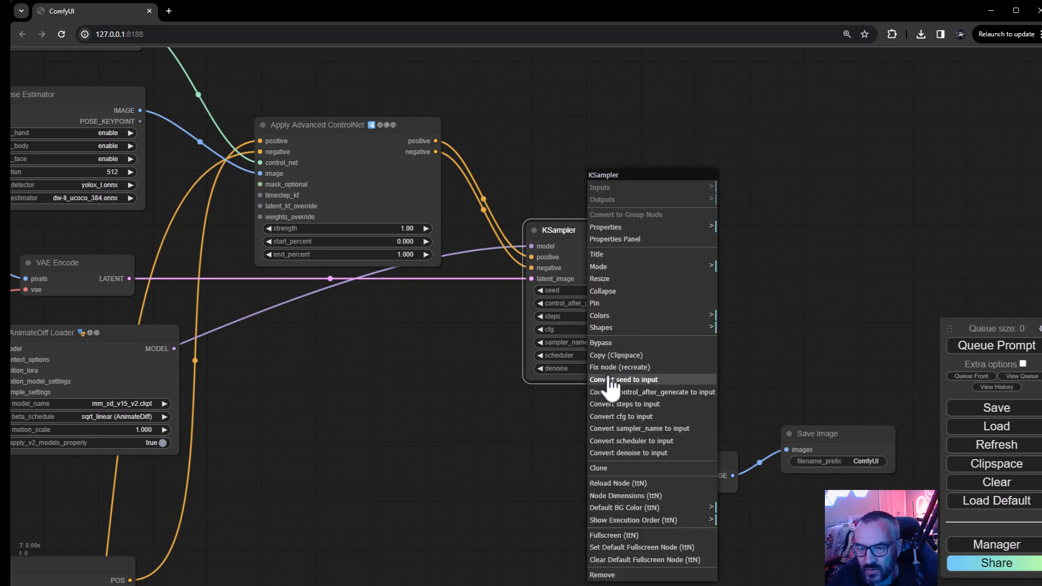
left_click(605, 103)
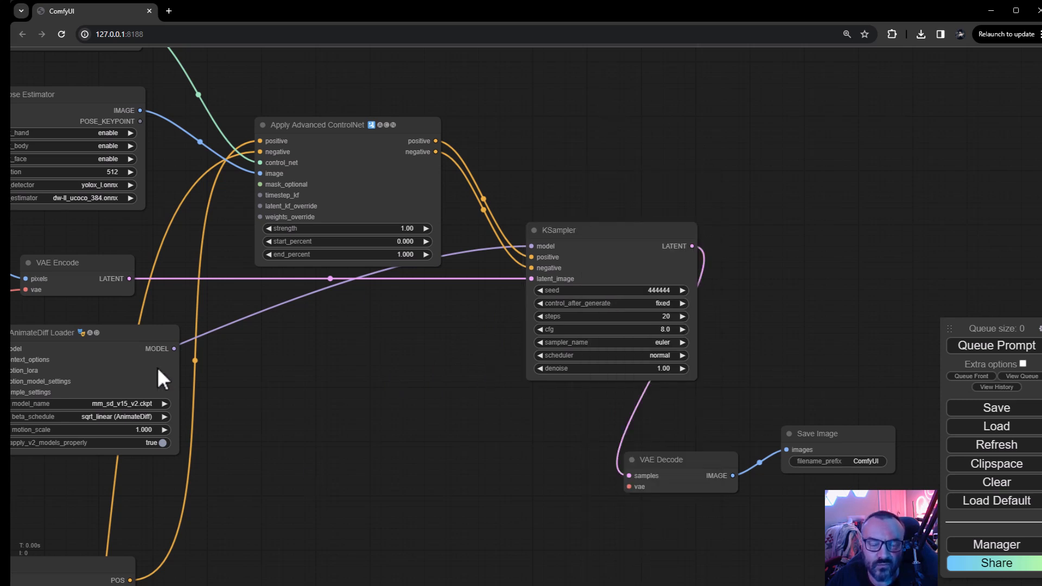
Connect the Load VAE node's VAE output to the vae input of VAE Decode
left_click_drag(364, 374, 368, 442)
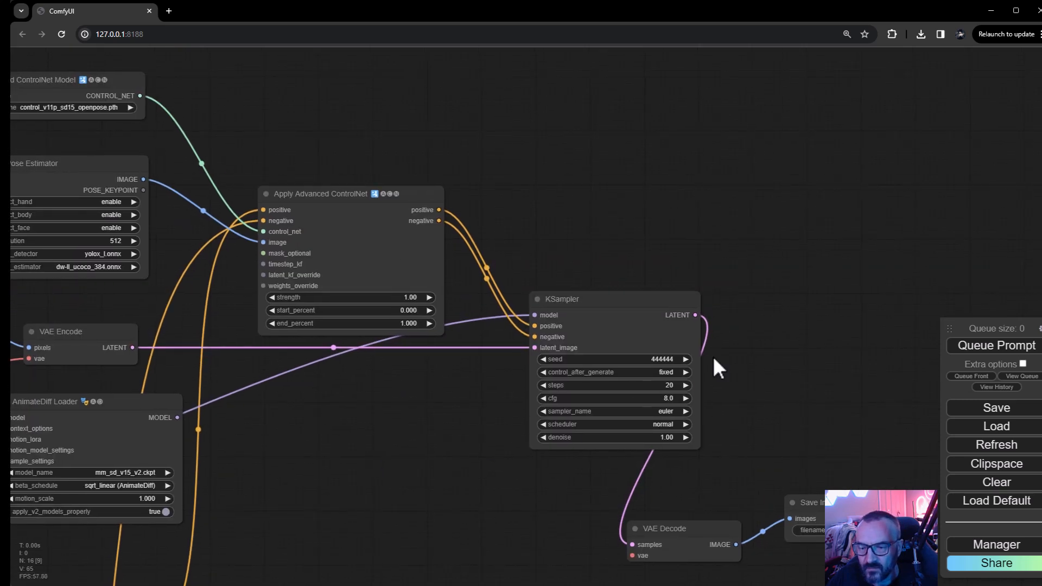
left_click_drag(773, 334, 661, 225)
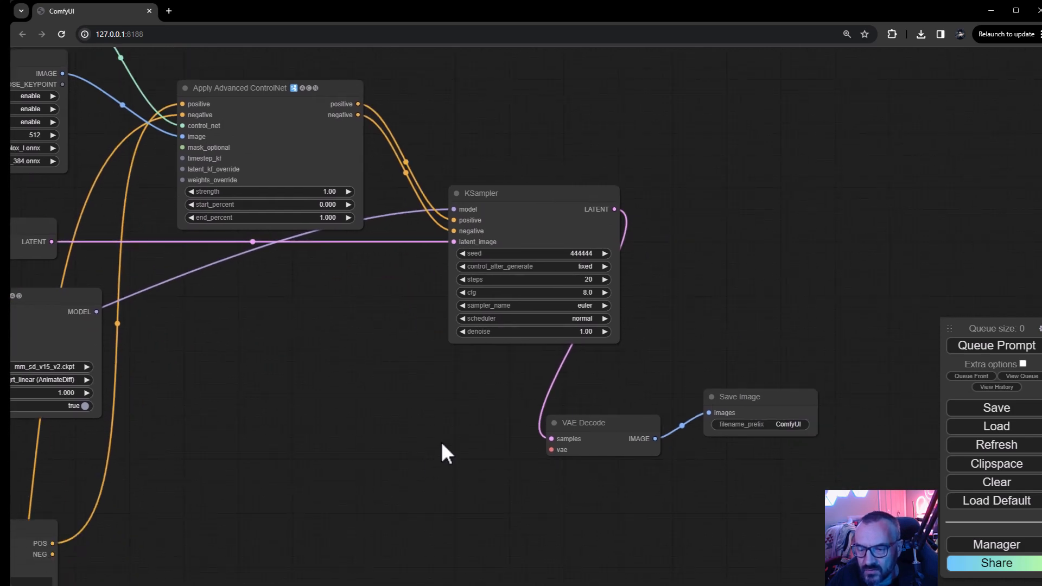
left_click_drag(431, 458, 706, 259)
left_click_drag(562, 282, 850, 278)
left_click_drag(776, 275, 636, 296)
scroll(635, 296, "down", 4)
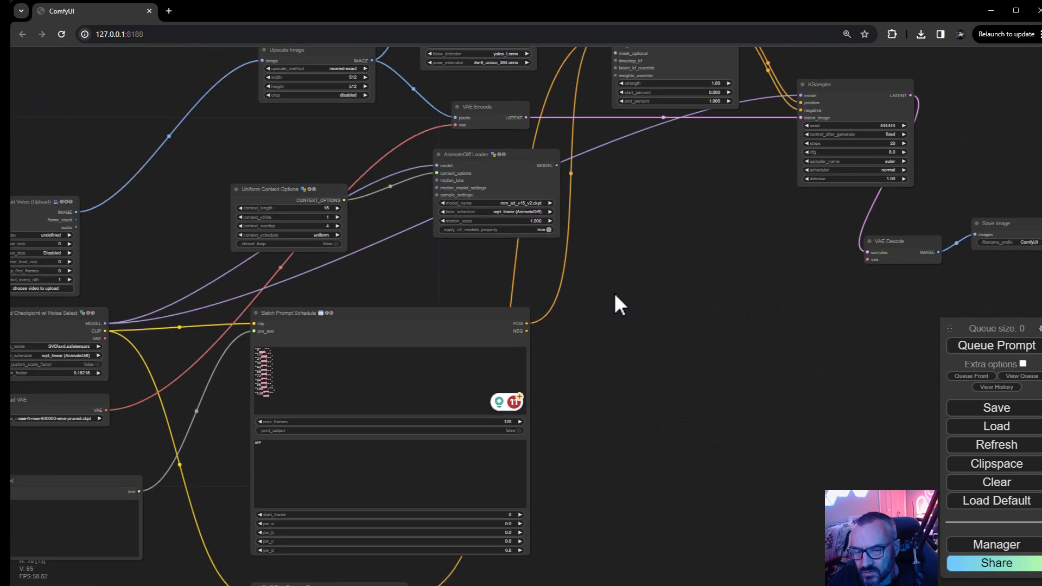
left_click_drag(107, 410, 869, 261)
Move Save Image up and away from the KSampler and place VAE Decode beside the KSampler's latent output
left_click_drag(788, 315, 612, 471)
left_click_drag(790, 399, 907, 184)
left_click_drag(697, 414, 815, 315)
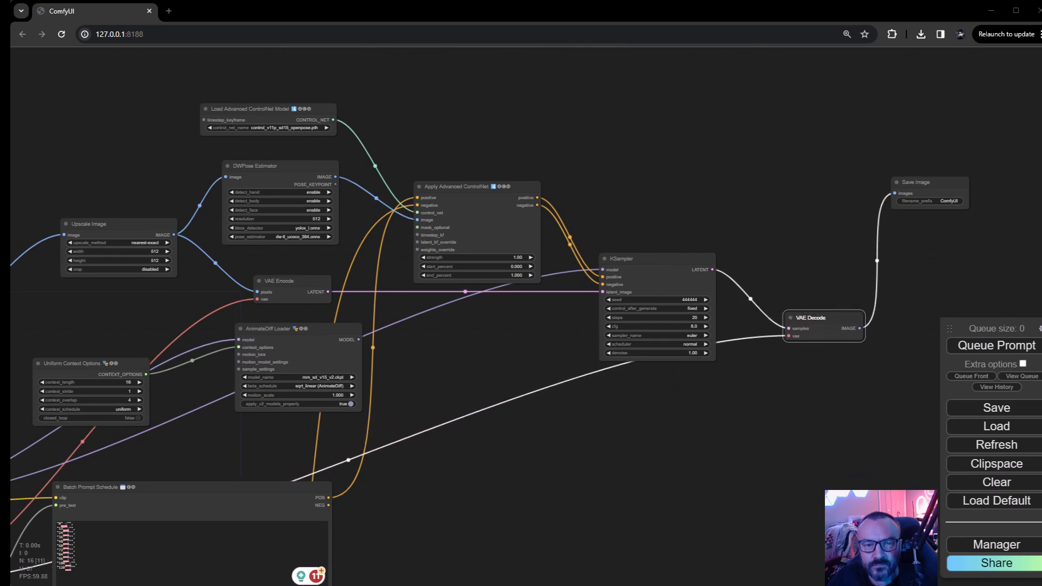
Add a Video Combine node from Video Helper Suite in the empty space below Save Image
left_click_drag(880, 282, 605, 196)
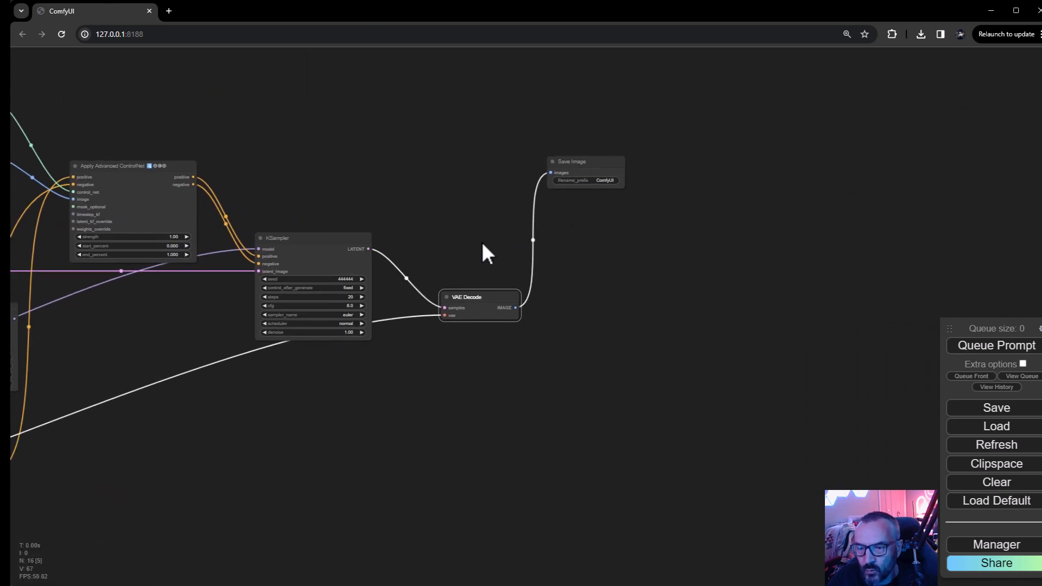
scroll(565, 274, "up", 3)
right_click(576, 237)
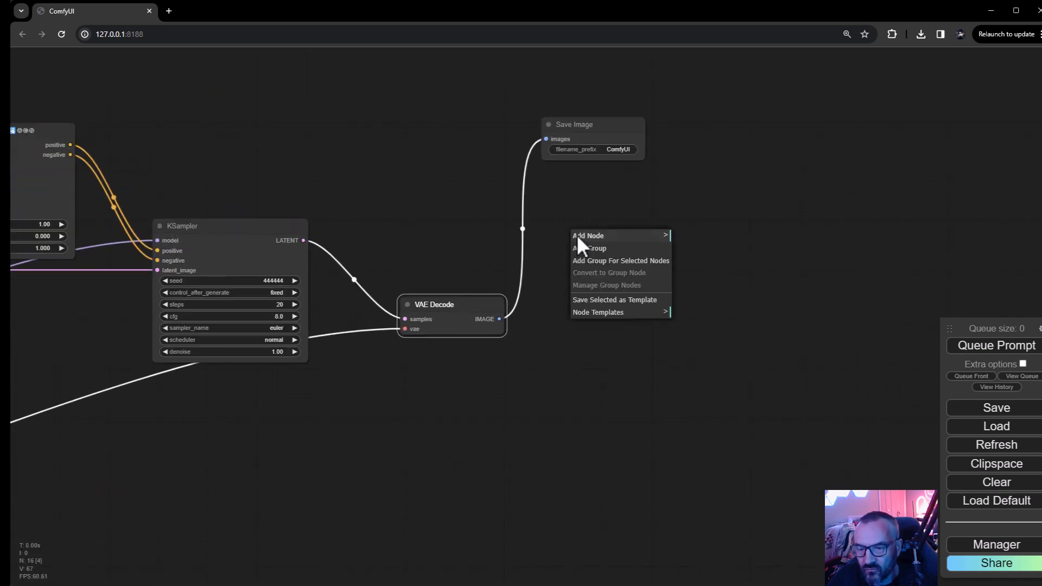
left_click(629, 240)
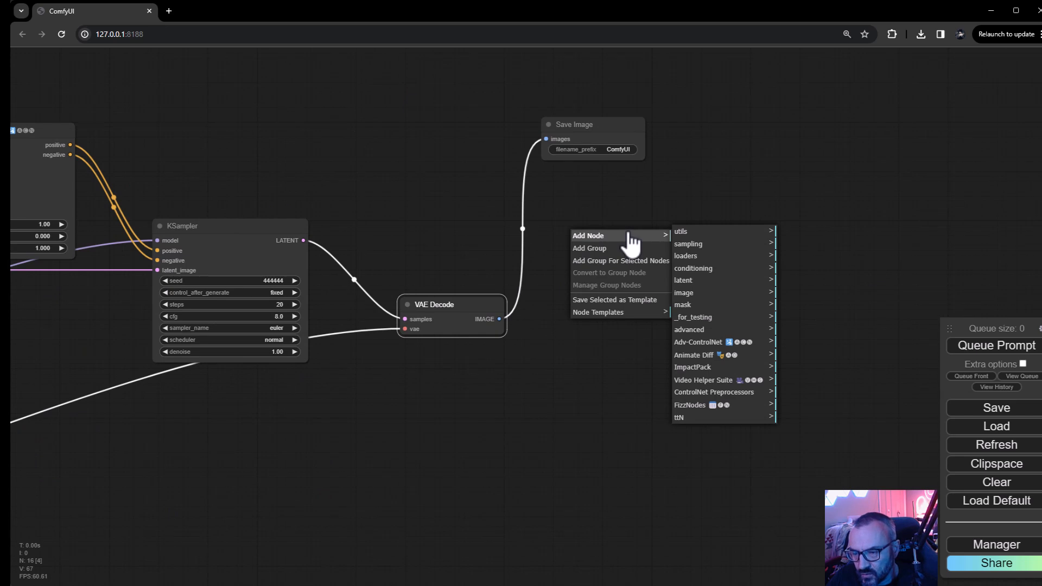
left_click(700, 382)
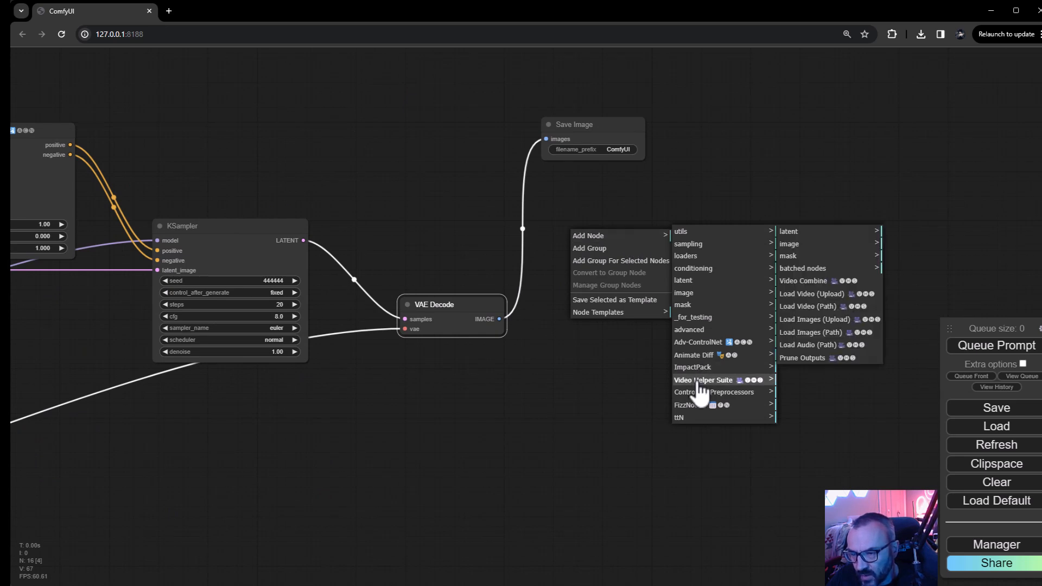
left_click(817, 282)
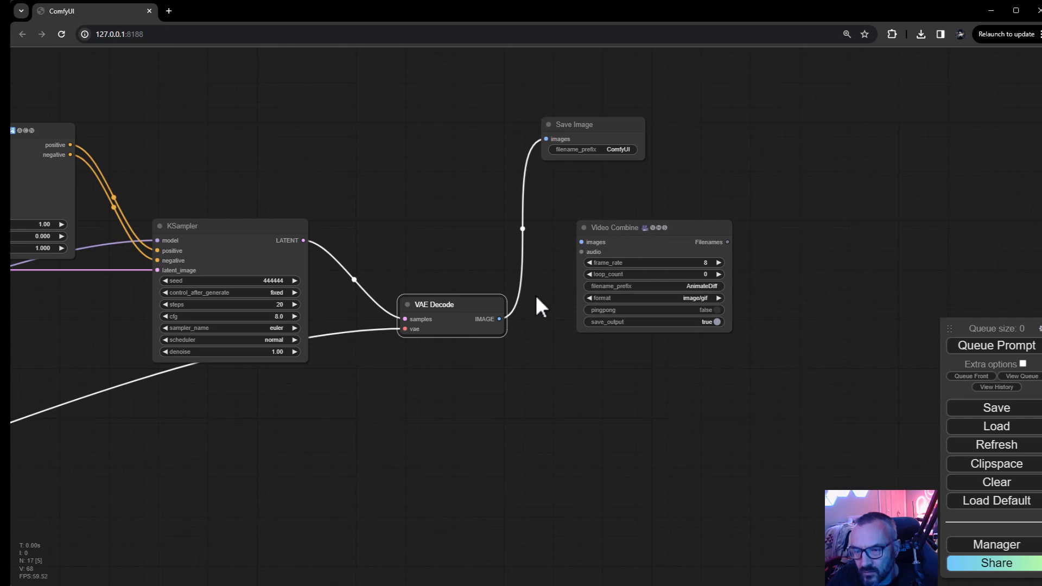
Connect VAE Decode's IMAGE output to Video Combine's images input and move Video Combine slightly lower
left_click_drag(491, 317, 518, 322)
left_click_drag(573, 249, 577, 240)
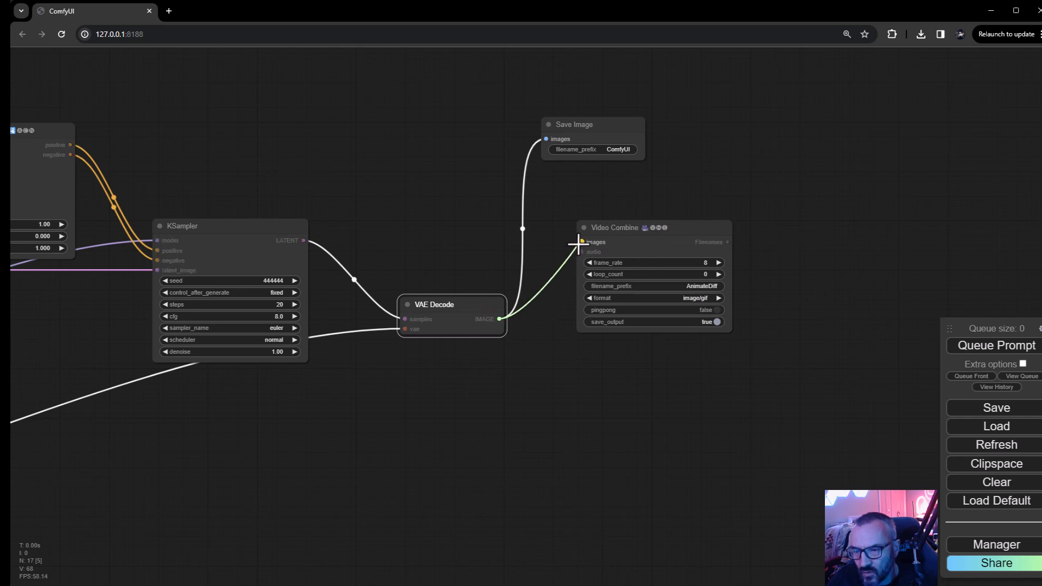
left_click_drag(689, 227, 701, 266)
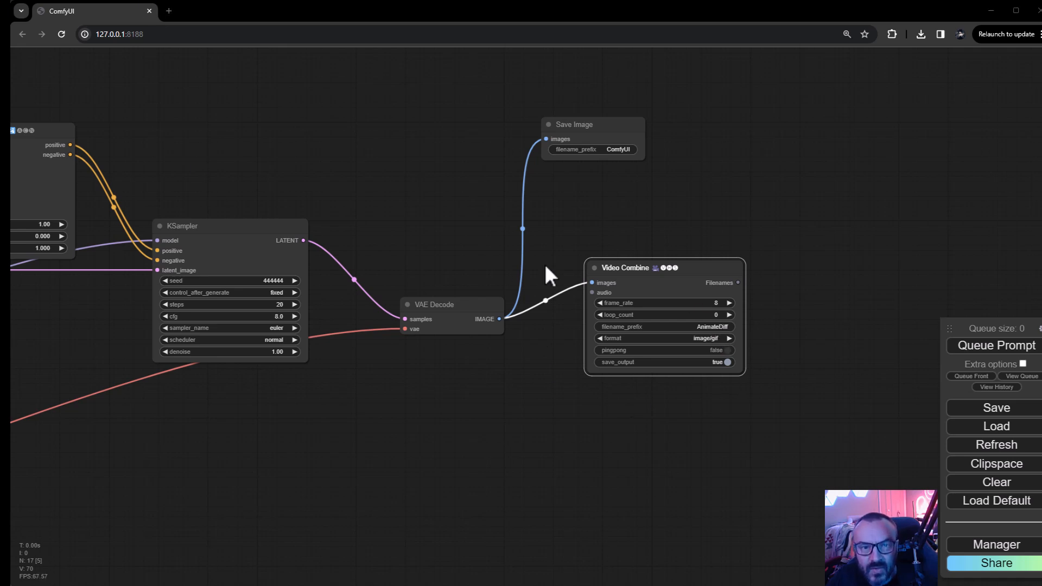
Set Video Combine's format to video/h264-mp4 and its frame_rate to 12
left_click(705, 339)
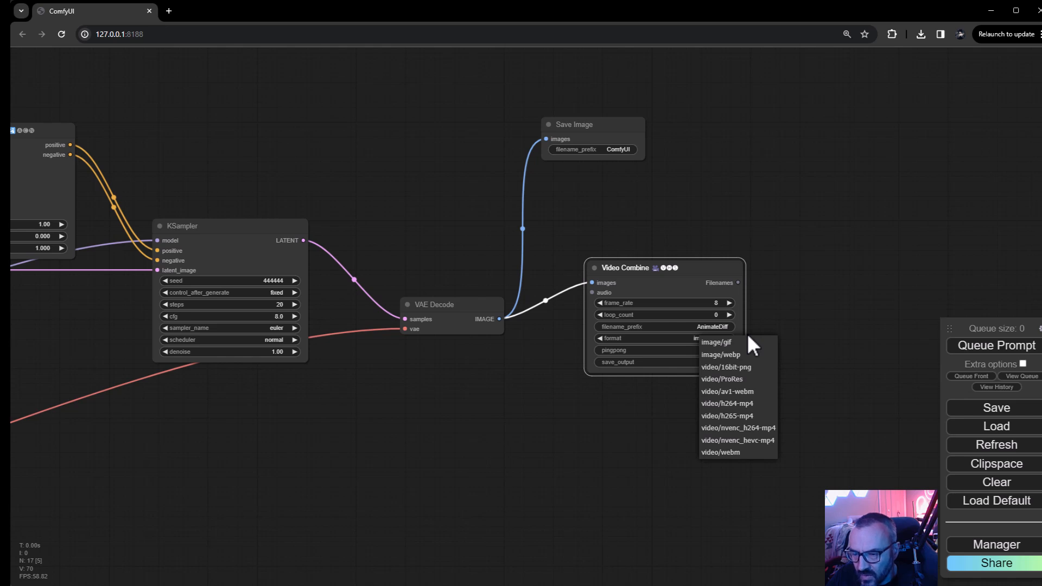
left_click(759, 404)
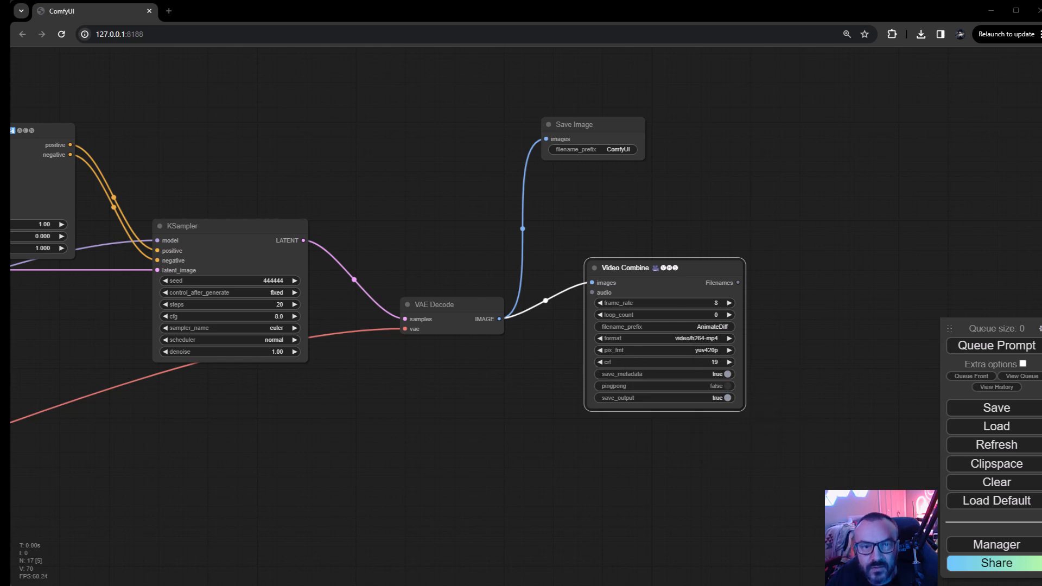
left_click(704, 304)
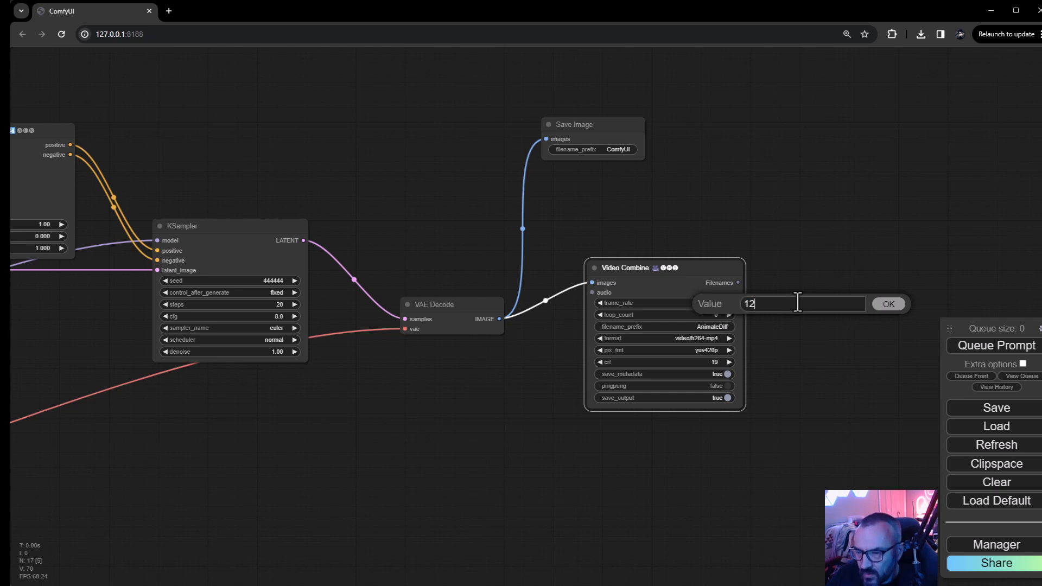
left_click(888, 303)
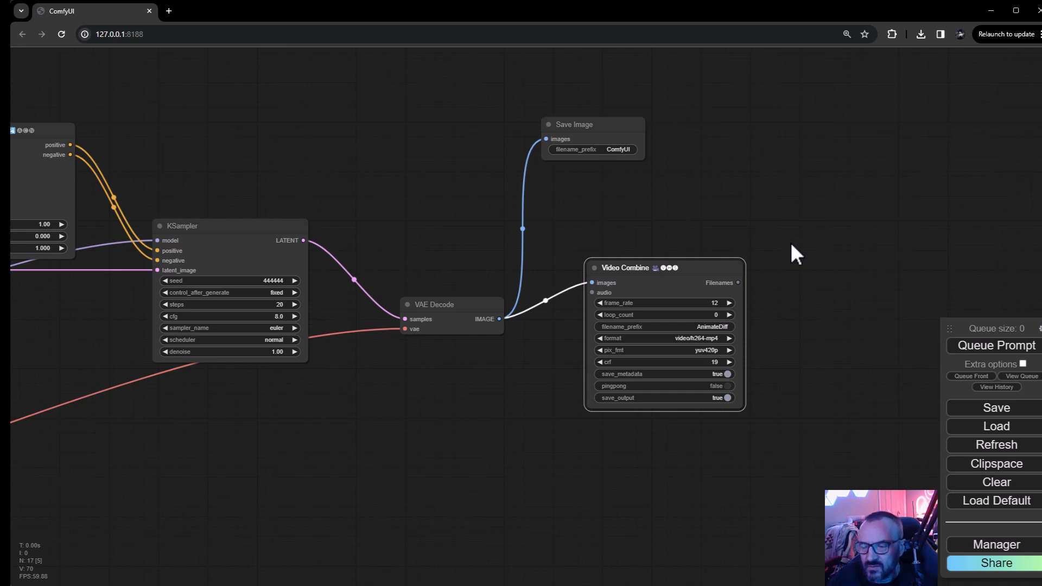
Move the Save Image node so that it sits directly above Video Combine
left_click_drag(584, 201, 624, 235)
left_click_drag(649, 155, 706, 171)
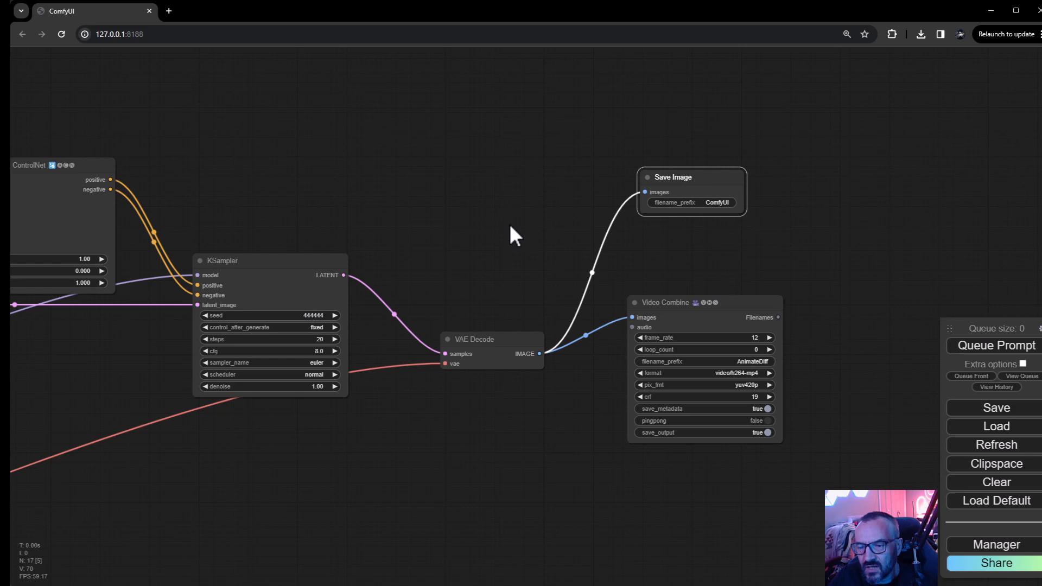
Add a Preview Image node above Upscale Image and connect Upscale Image's IMAGE output to its images input
left_click_drag(418, 226, 1011, 296)
scroll(656, 193, "down", 2)
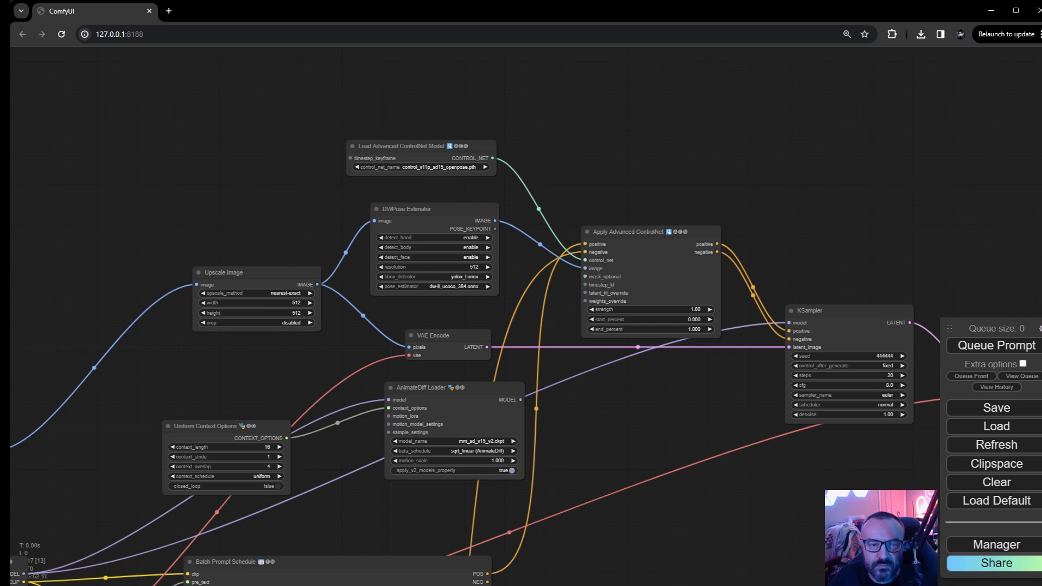
right_click(214, 106)
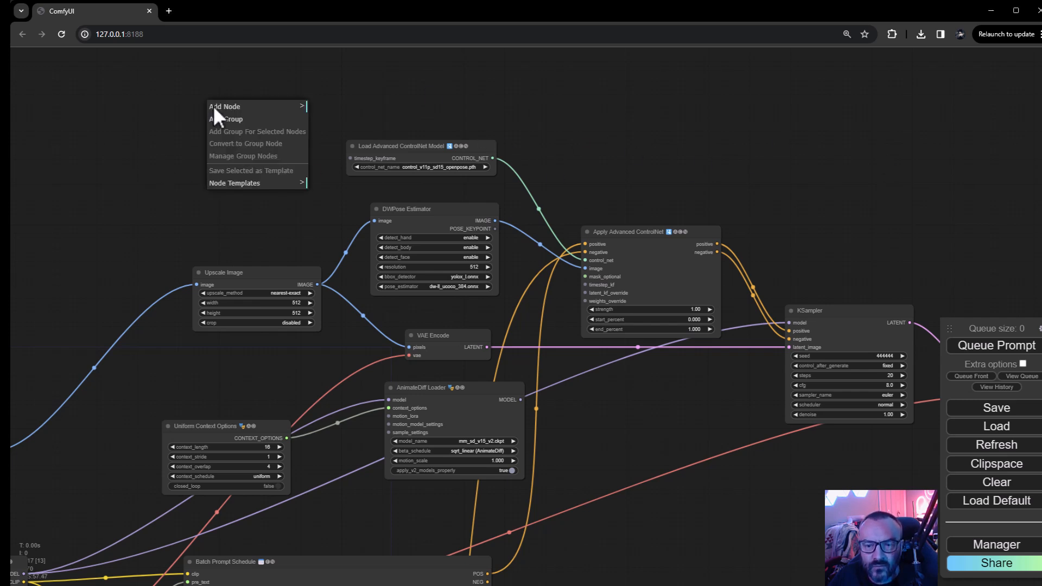
left_click(233, 108)
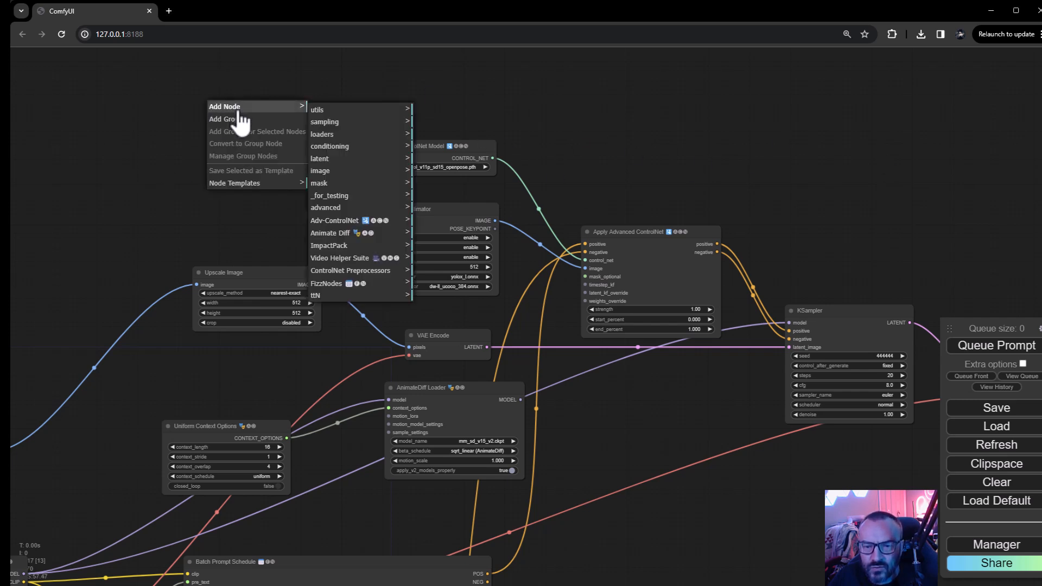
left_click(328, 171)
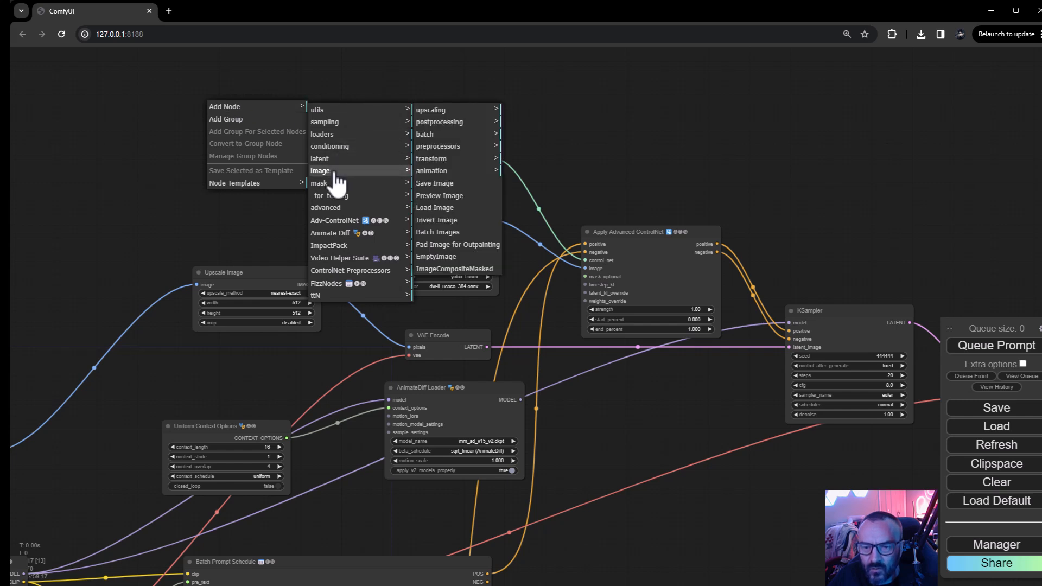
left_click(440, 195)
left_click_drag(258, 100, 317, 284)
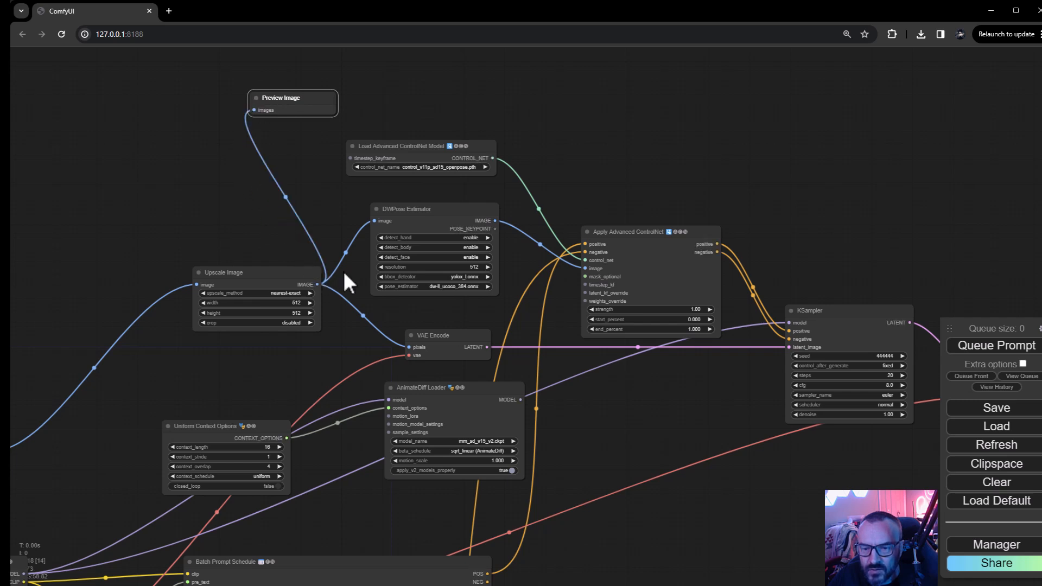
left_click_drag(294, 95, 313, 86)
Add a second Preview Image node above Apply Advanced ControlNet and feed it from DWPose Estimator's IMAGE output
right_click(558, 105)
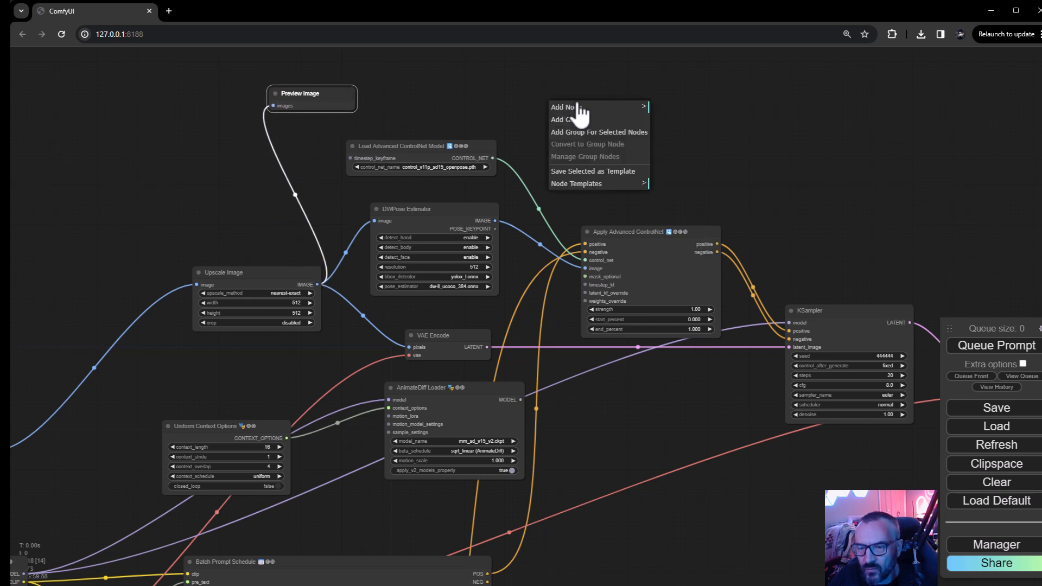
left_click(608, 110)
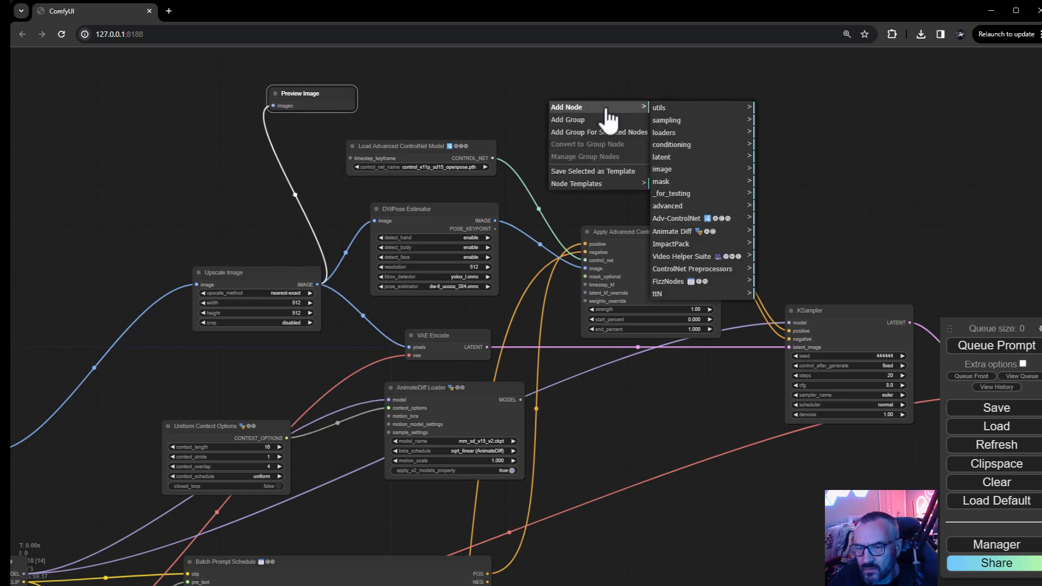
left_click(701, 169)
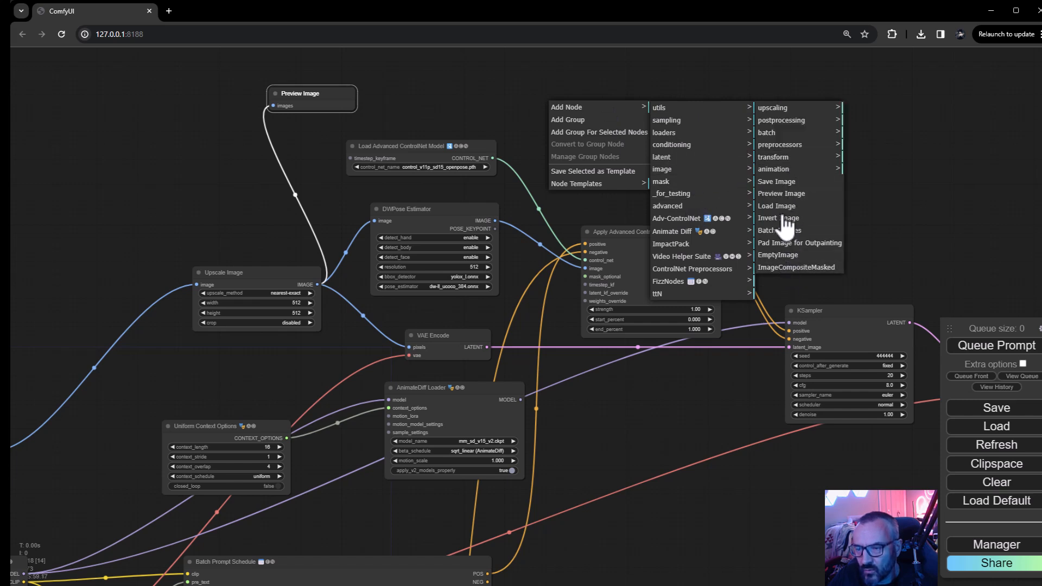
left_click(782, 193)
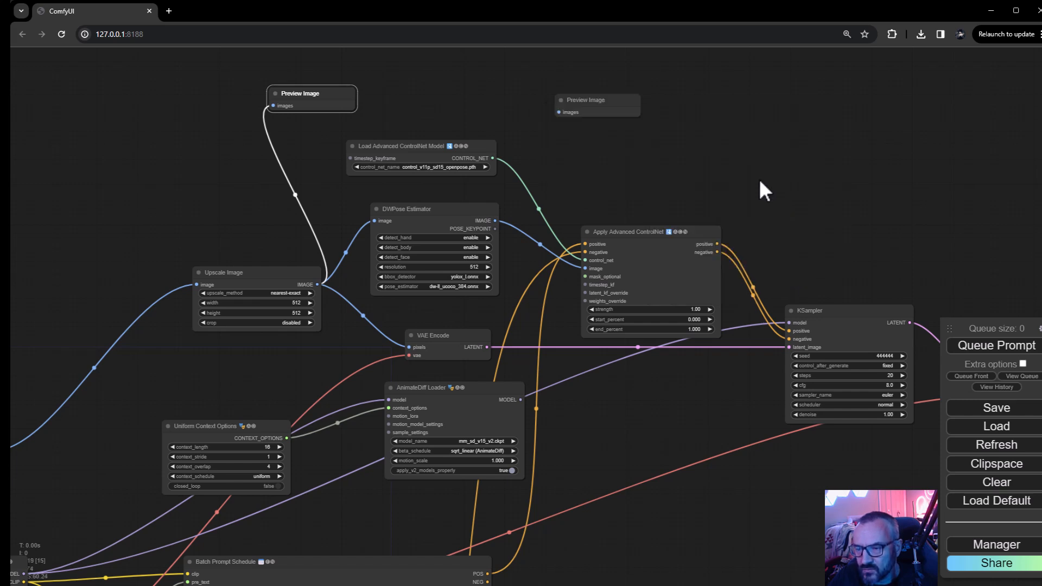
left_click_drag(559, 113, 496, 221)
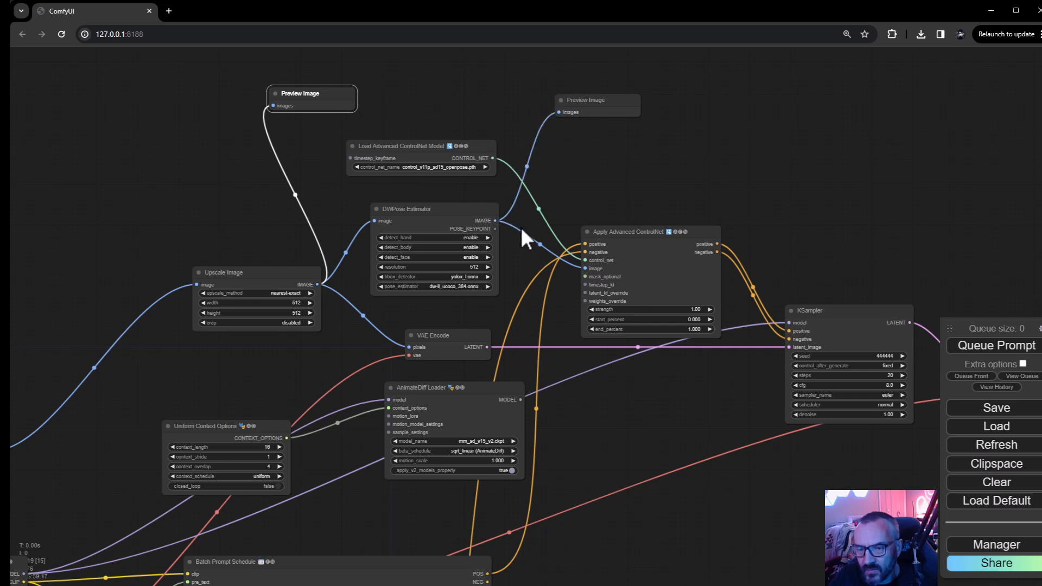
left_click_drag(607, 99, 603, 92)
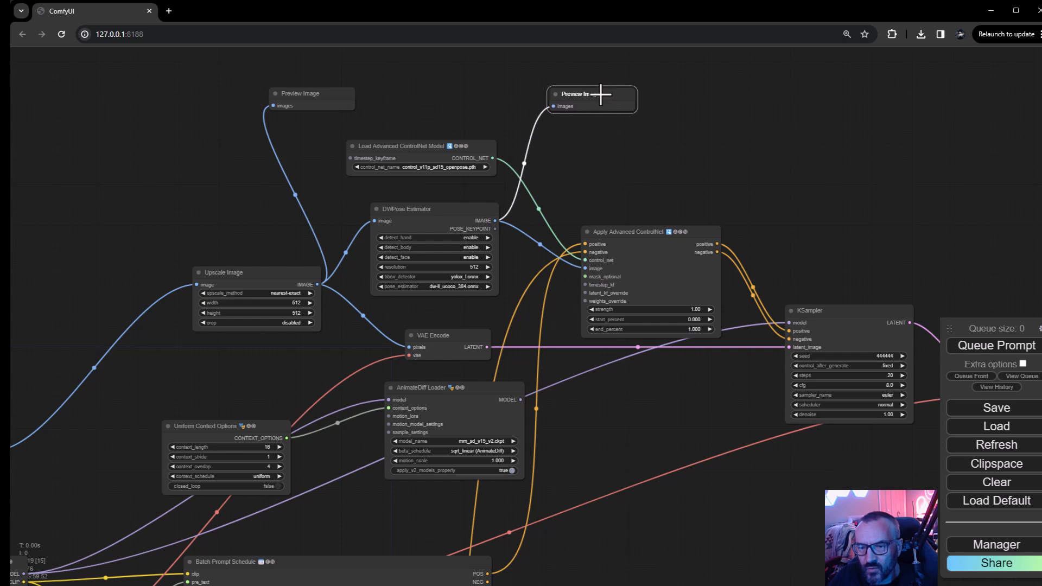
scroll(552, 380, "down", 4)
left_click_drag(573, 392, 676, 106)
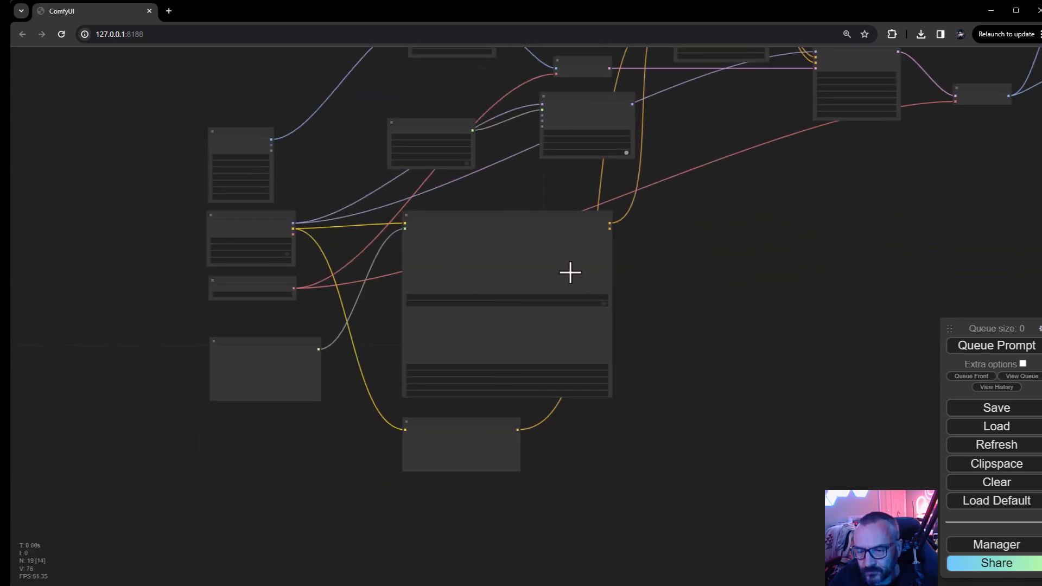
scroll(534, 328, "up", 1)
left_click(408, 253)
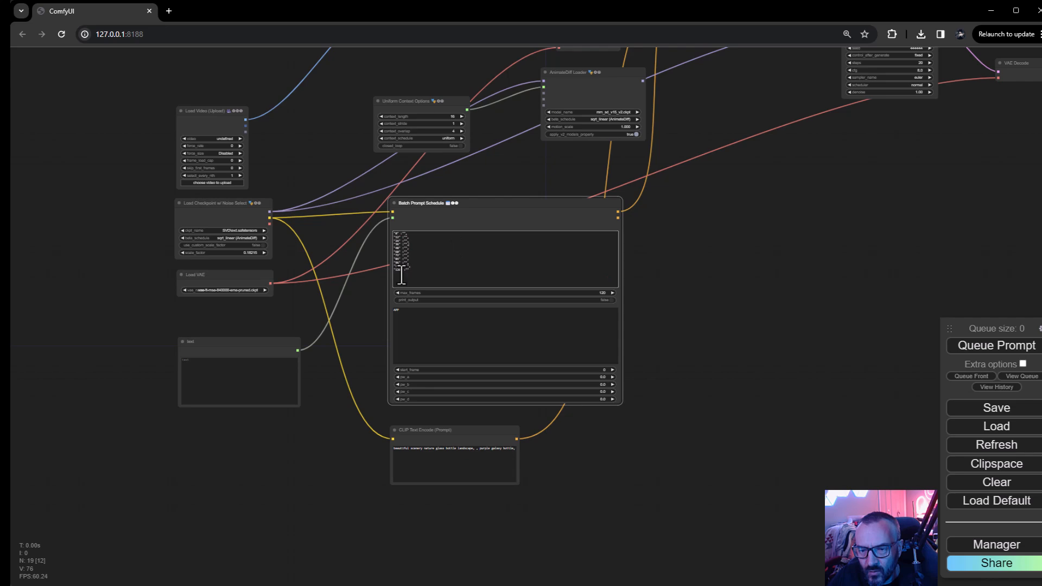
left_click(245, 379)
scroll(221, 342, "up", 9)
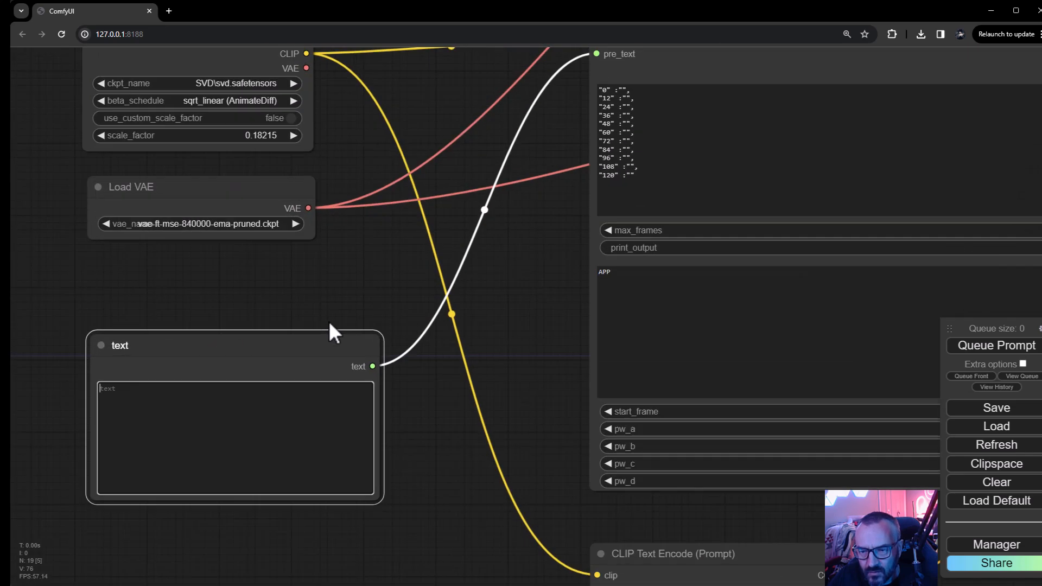
scroll(209, 329, "up", 1)
left_click_drag(209, 330, 369, 239)
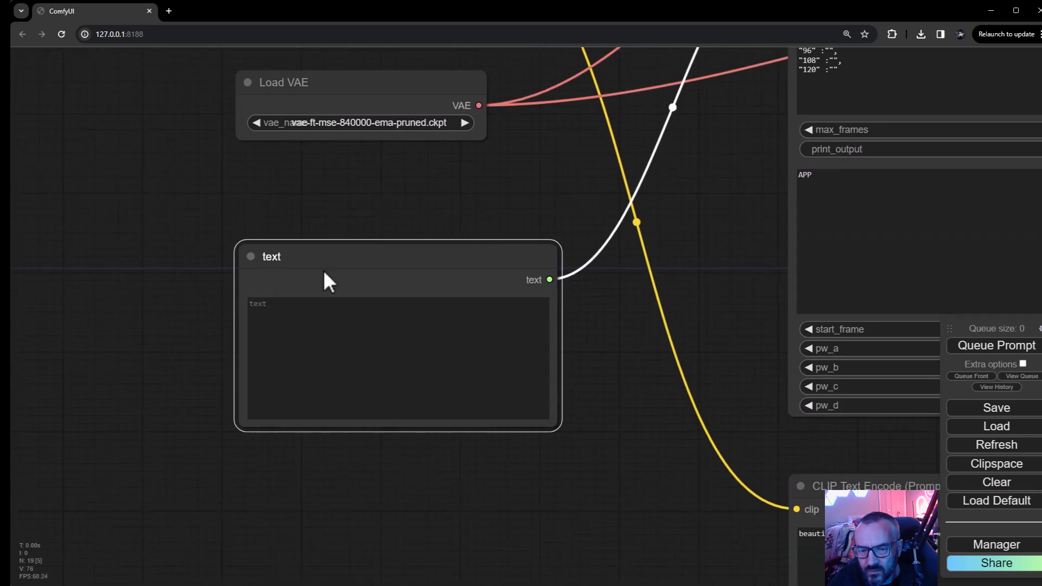
Upload the .mov clip of the female dancer dancing alone into the Load Video (Upload) node
left_click_drag(566, 264, 220, 127)
left_click_drag(406, 286, 477, 544)
left_click_drag(446, 185, 414, 298)
left_click_drag(358, 261, 491, 402)
left_click_drag(350, 108, 420, 247)
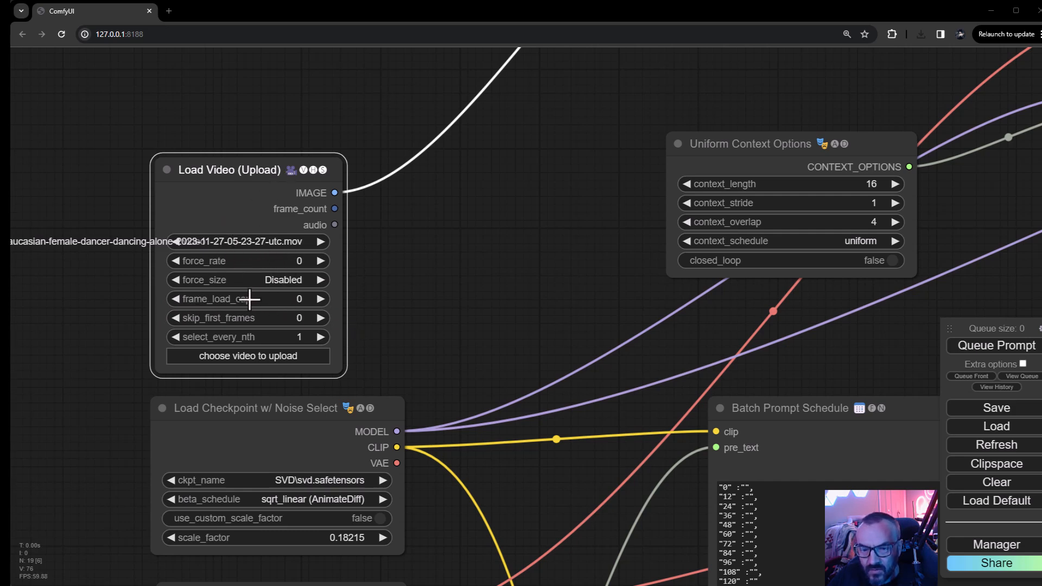
Set Load Video's frame_load_cap to 1200 and its select_every_nth to 2
left_click(298, 302)
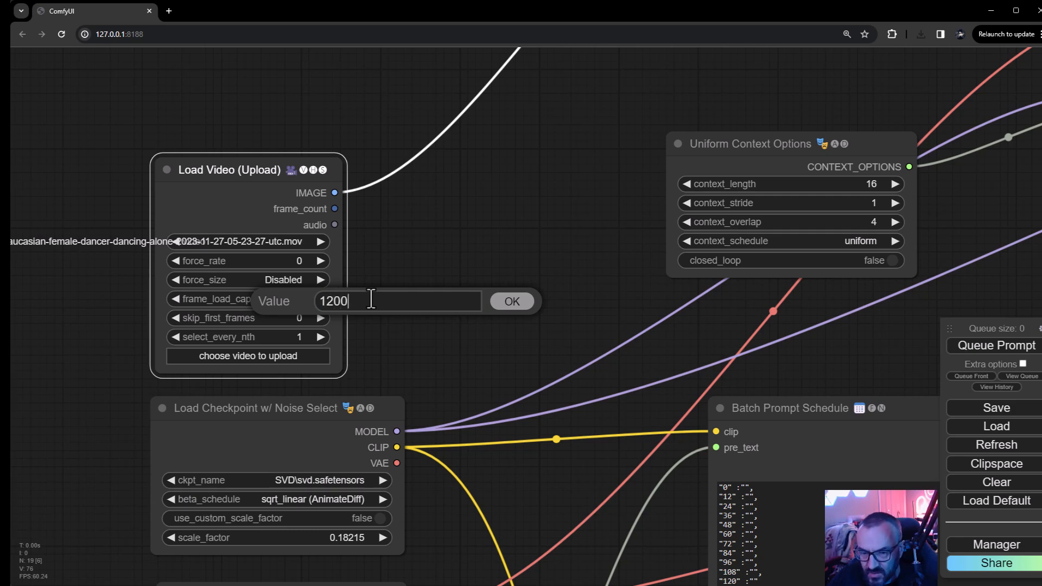
left_click(511, 301)
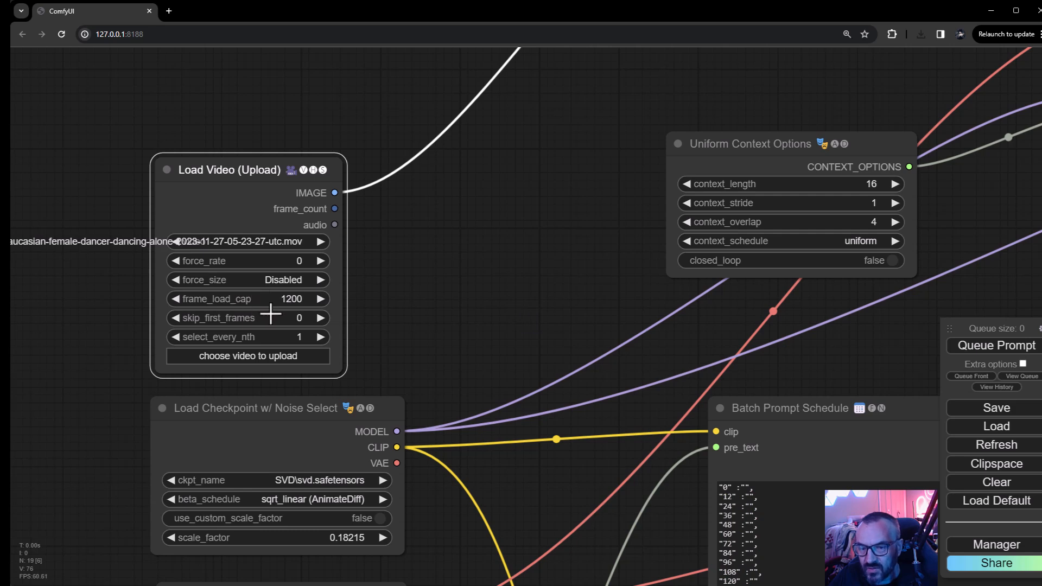
left_click(322, 337)
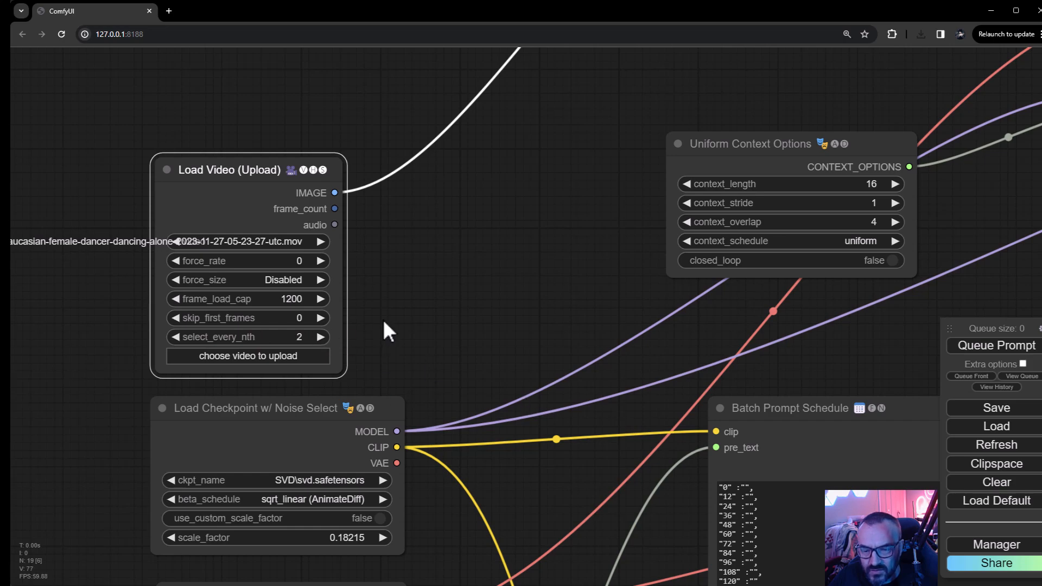
Enter the prompt "Cyberpunk girl, in green outfit, neon lights" in the text node that feeds pre_text
scroll(382, 318, "down", 4)
scroll(382, 318, "up", 3)
left_click_drag(471, 316, 493, 76)
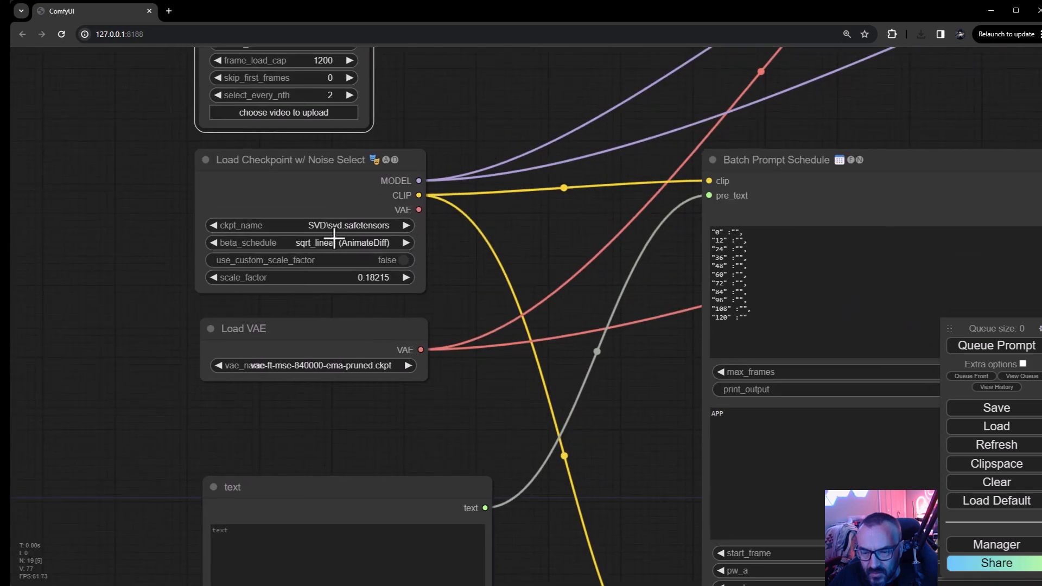
scroll(433, 388, "down", 2)
scroll(436, 390, "up", 2)
left_click_drag(438, 387, 500, 273)
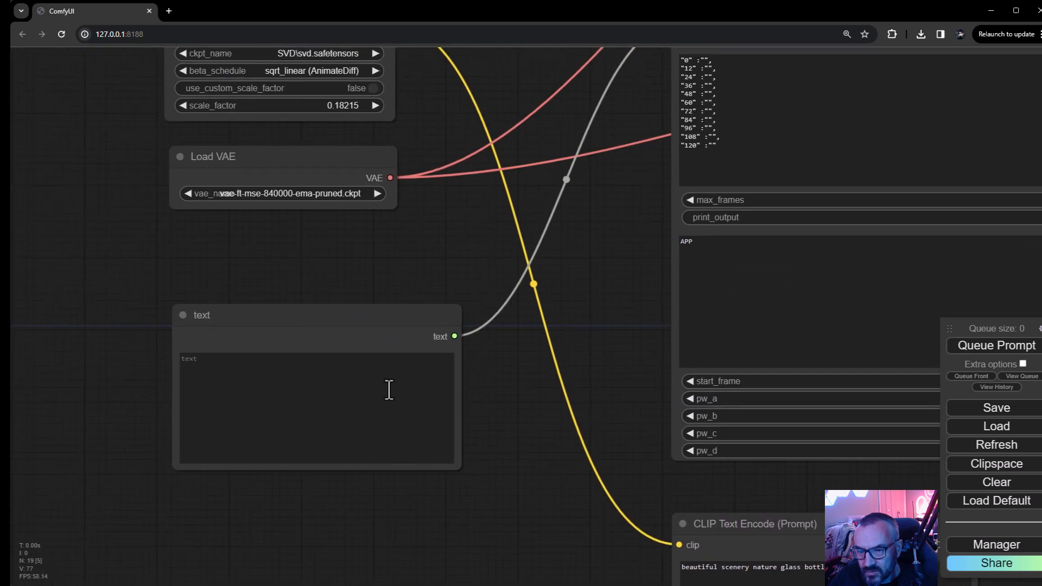
left_click(294, 384)
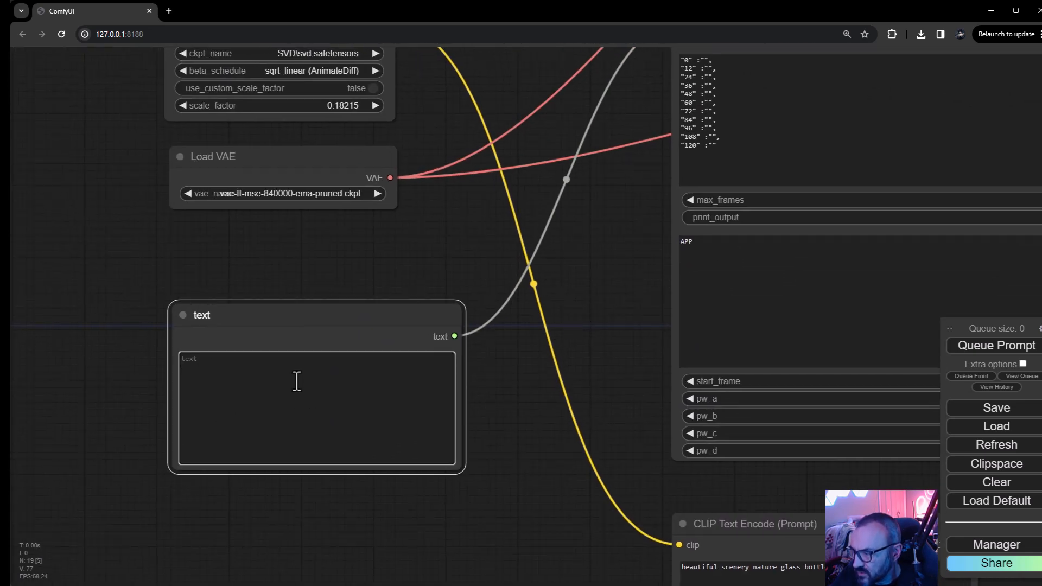
type("Cy")
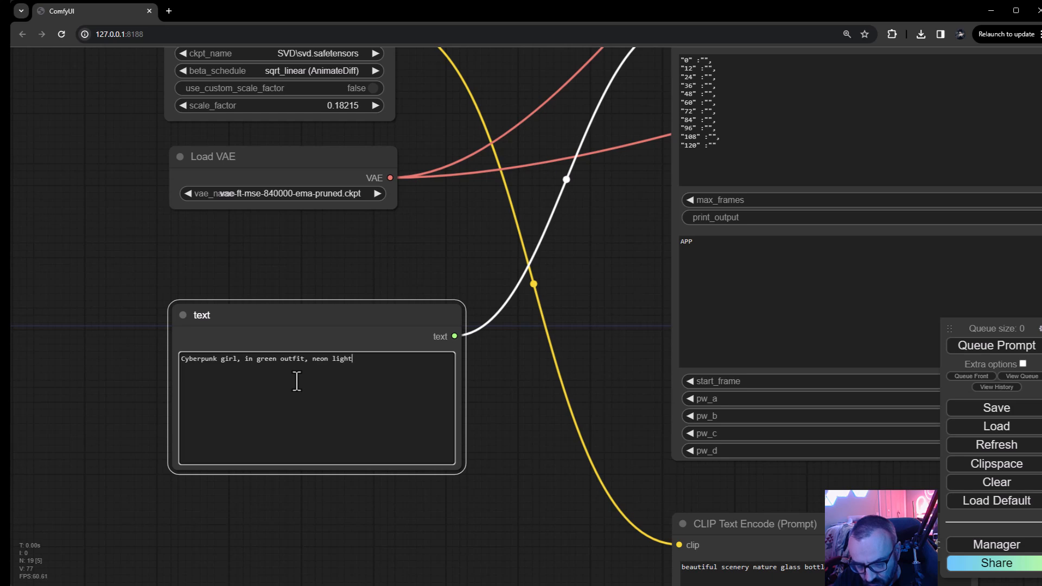
Delete the lines for frames 72, 84, 96 and 108 from the Batch Prompt Schedule text
left_click_drag(582, 314, 304, 491)
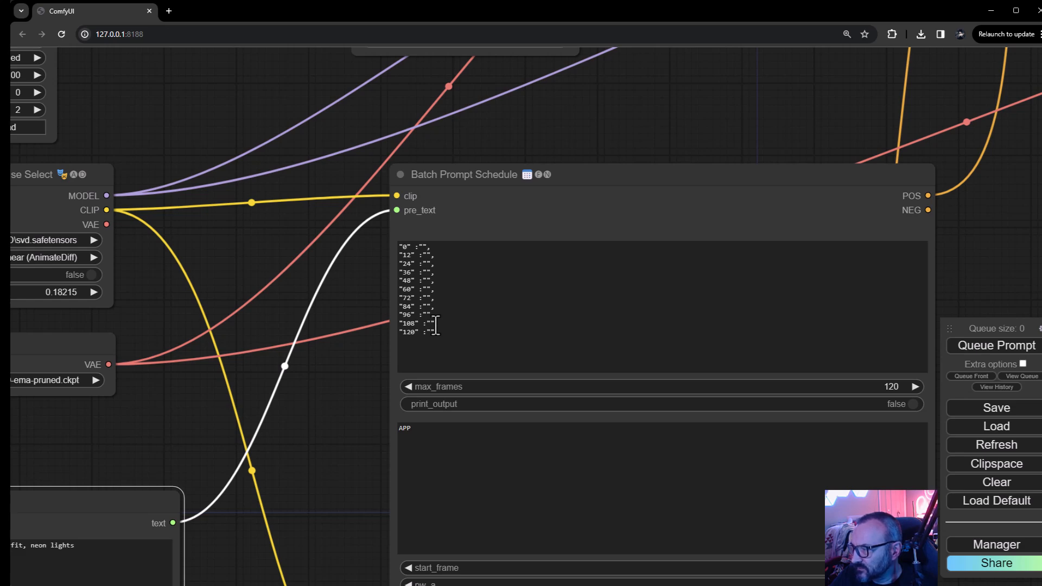
right_click(402, 249)
left_click(568, 313)
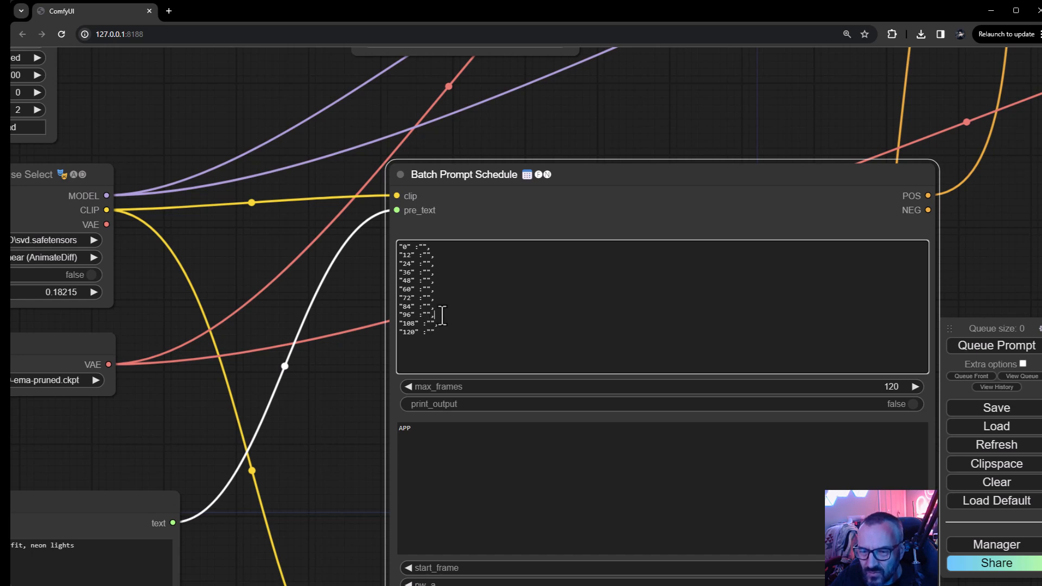
left_click_drag(443, 321, 392, 302)
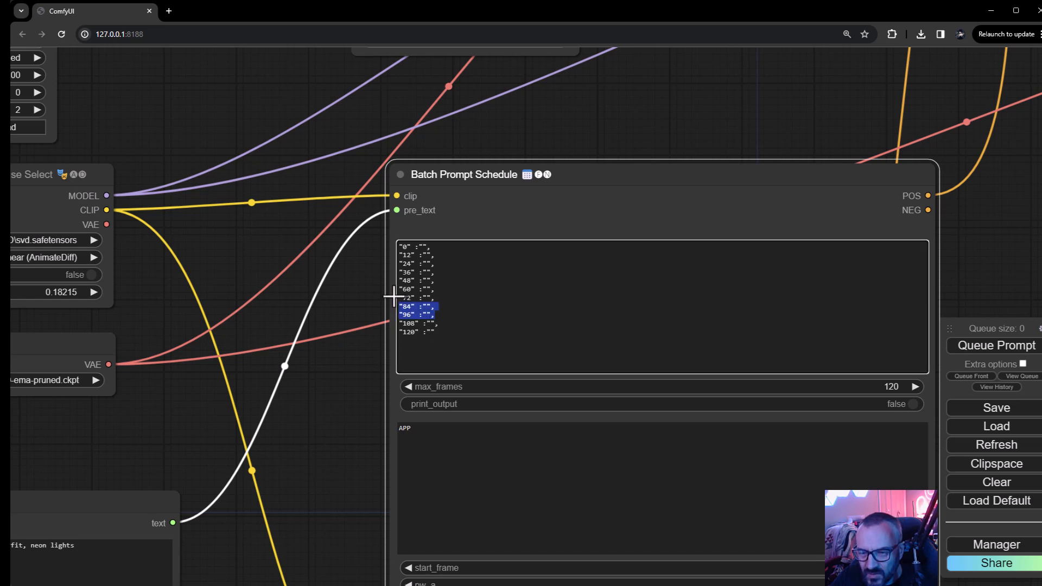
key("BackSpace")
key("Left")
key("shift+Home")
key("BackSpace")
key("BackSpace")
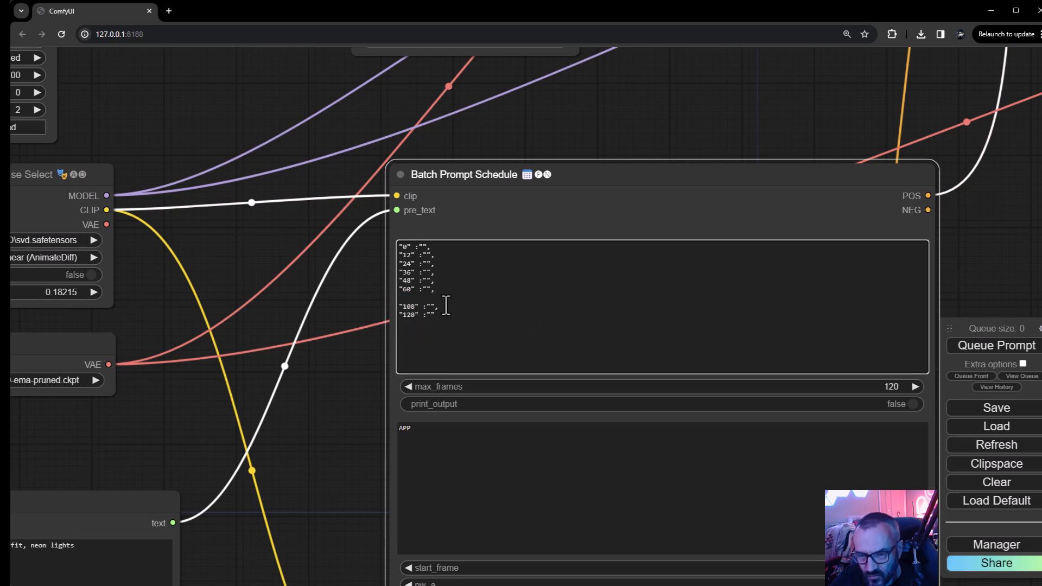
left_click_drag(444, 305, 388, 302)
key("BackSpace")
key("BackSpace")
key("Delete")
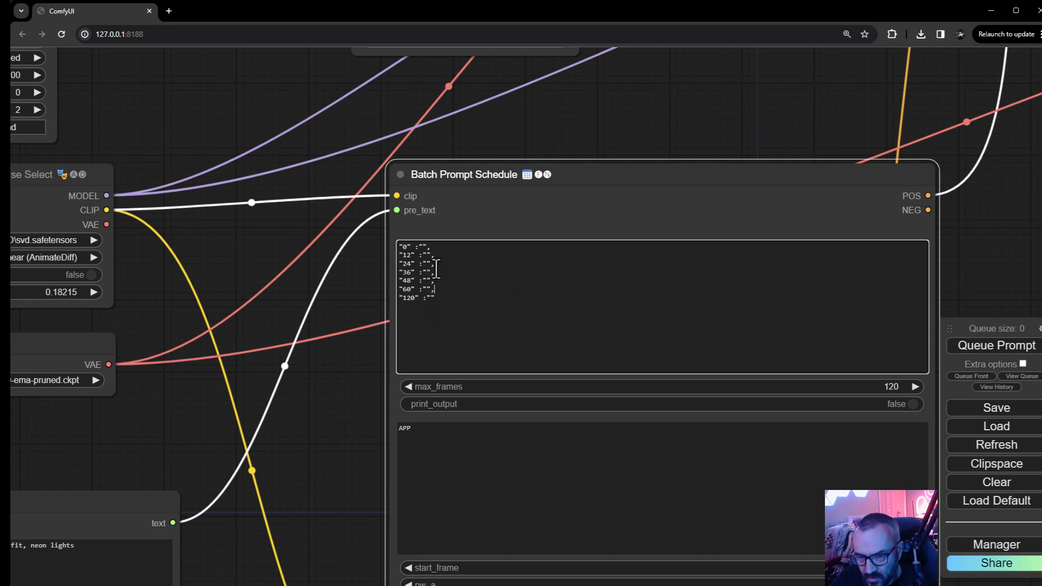
Remove the frame 36, 48 and 12 lines from the Batch Prompt Schedule, leaving no blank lines
left_click(487, 212)
right_click(414, 293)
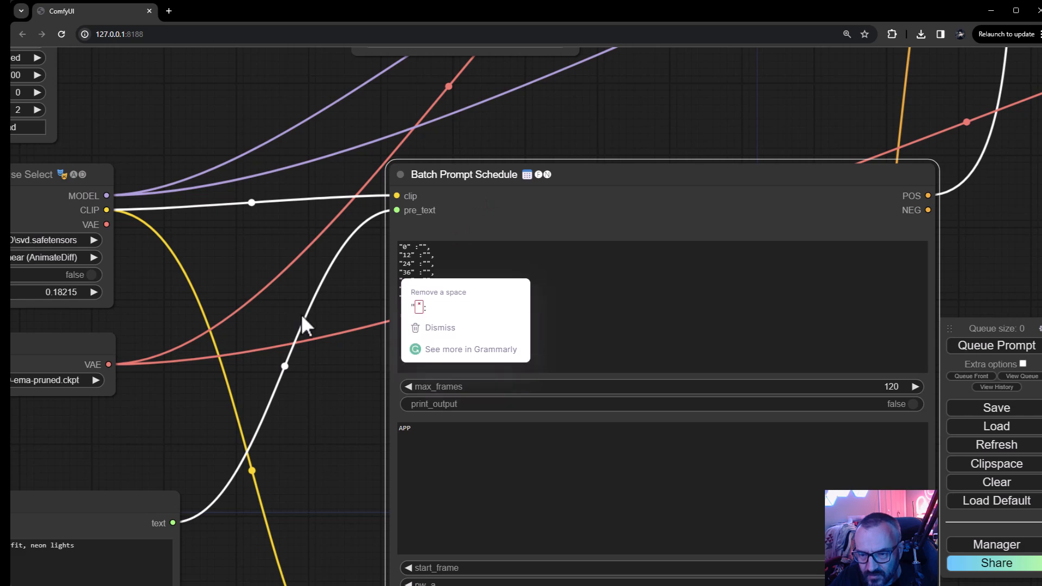
scroll(302, 313, "up", 9)
left_click_drag(357, 292, 103, 352)
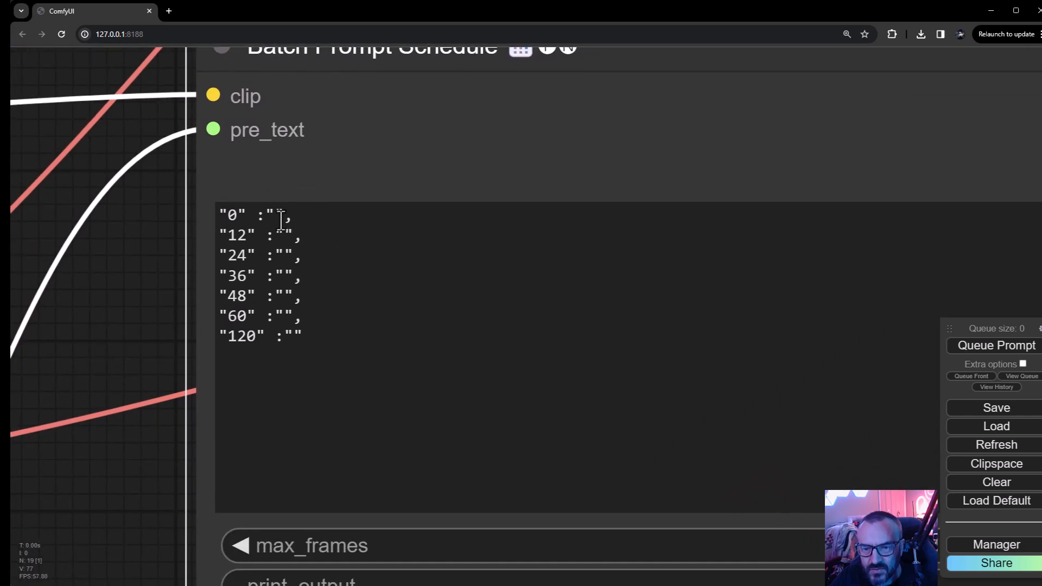
left_click_drag(308, 295, 197, 266)
key("BackSpace")
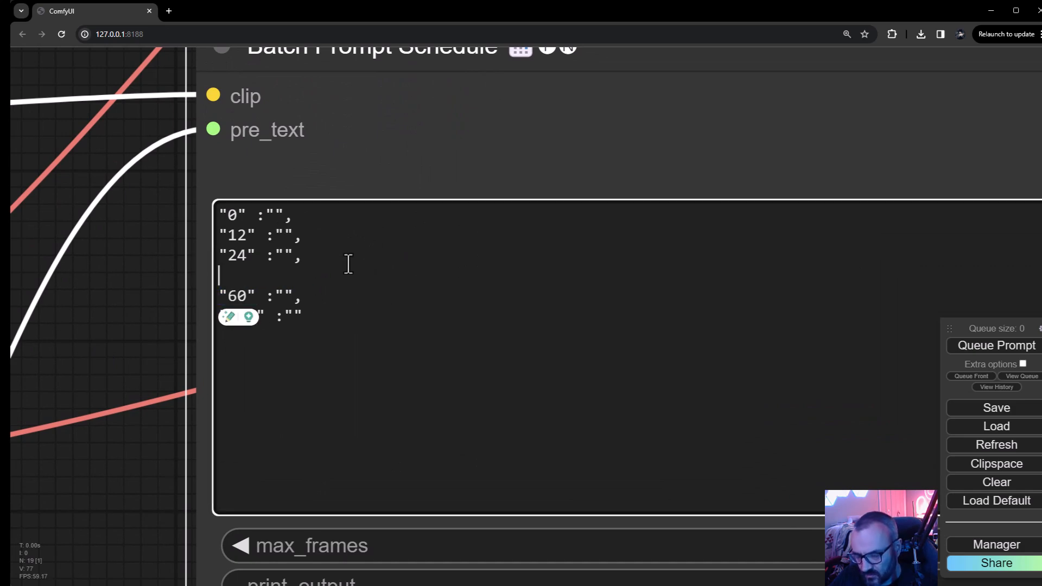
key("BackSpace")
left_click_drag(303, 235, 210, 237)
key("BackSpace")
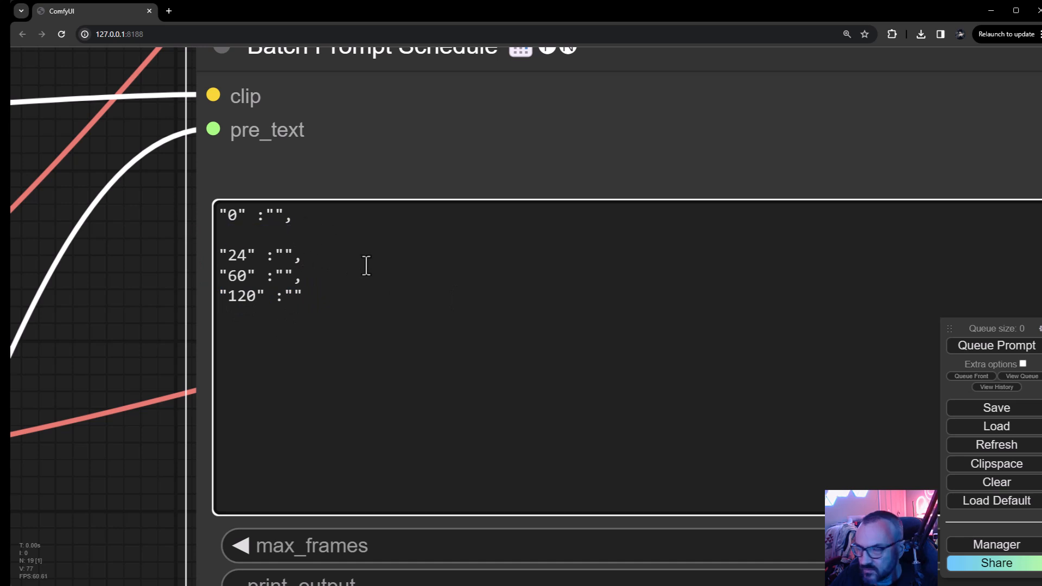
key("Delete")
Fill in "disco bar" as the scheduled prompt for frame 0 and place the cursor inside frame 24's quotes
left_click(275, 216)
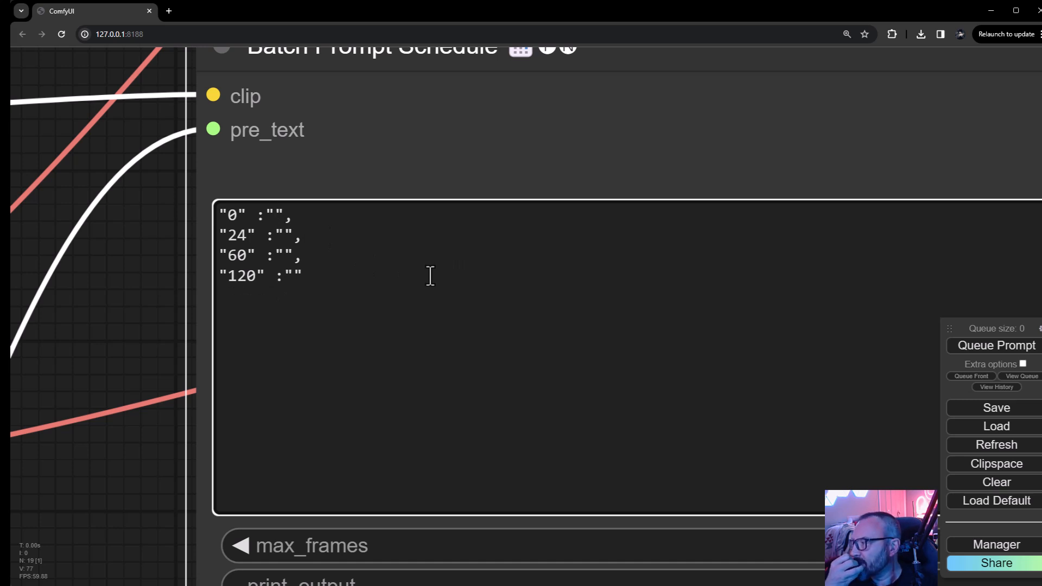
type("disco ")
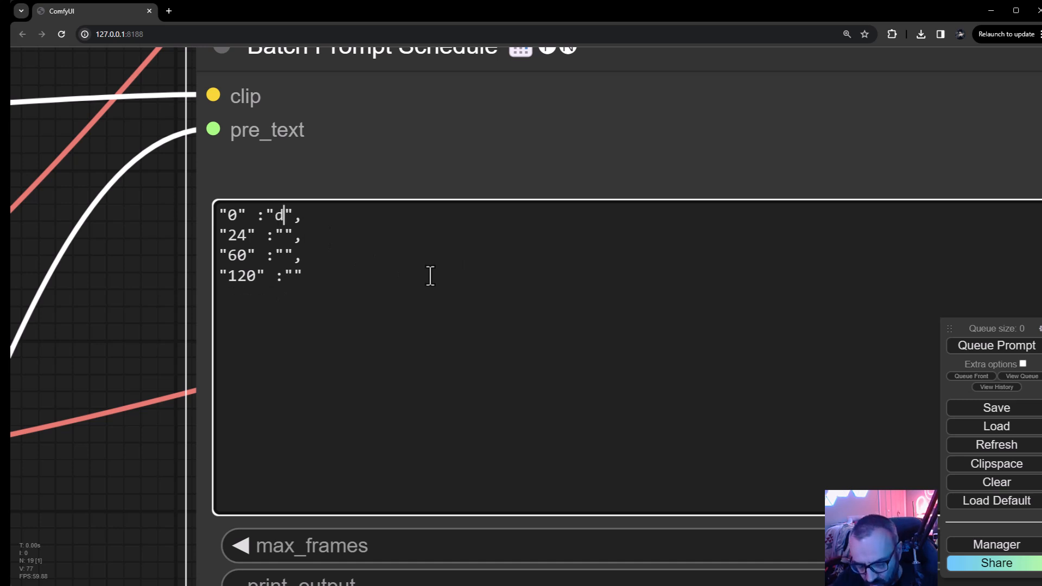
type("bar\", \"24\" :\"")
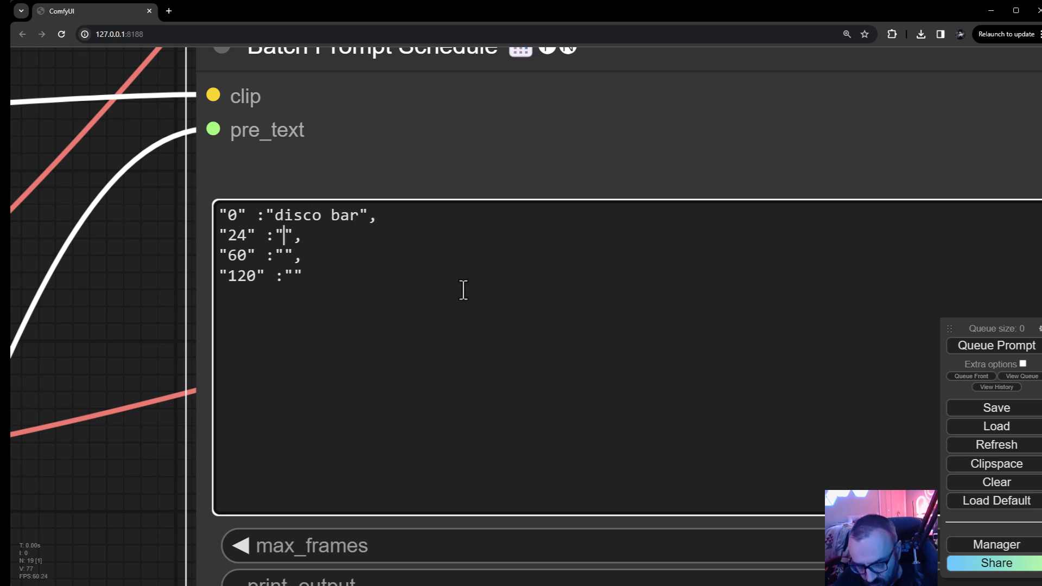
Fill in the Batch Prompt Schedule prompts "cyberpunk street" for frame 24 and "forest" for frame 60
type("cyber")
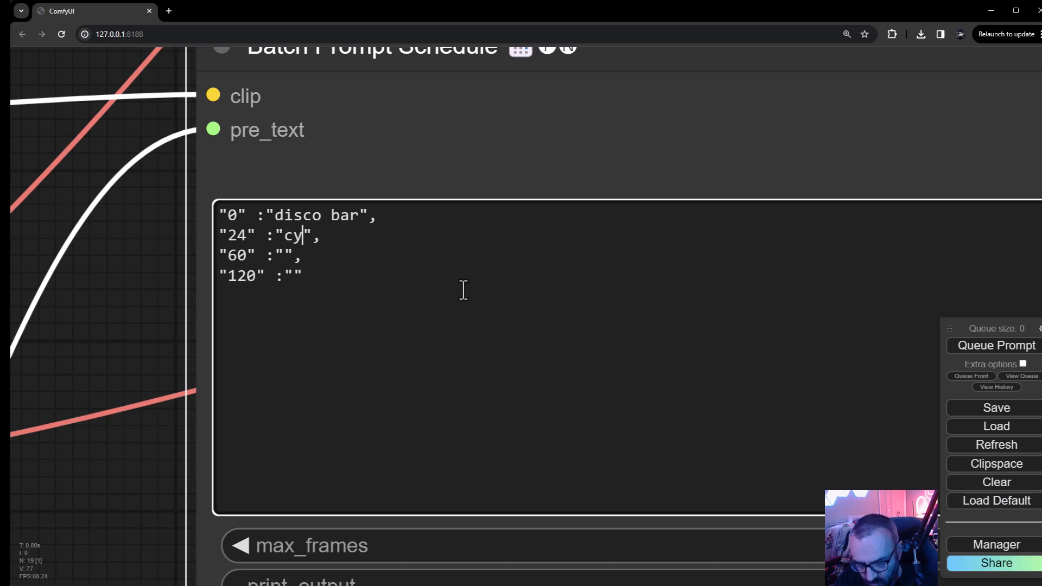
type("punk str")
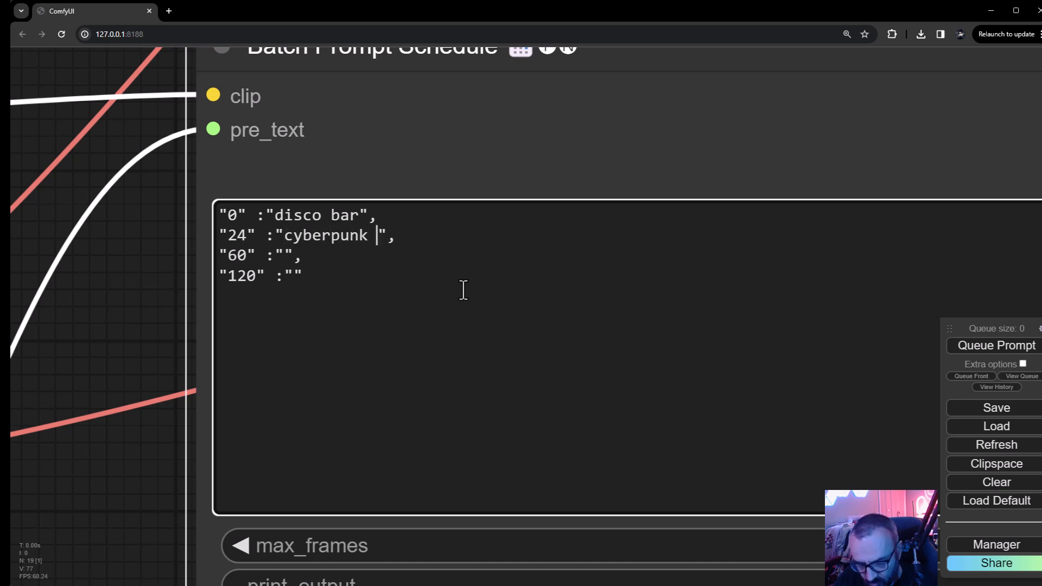
type("eet")
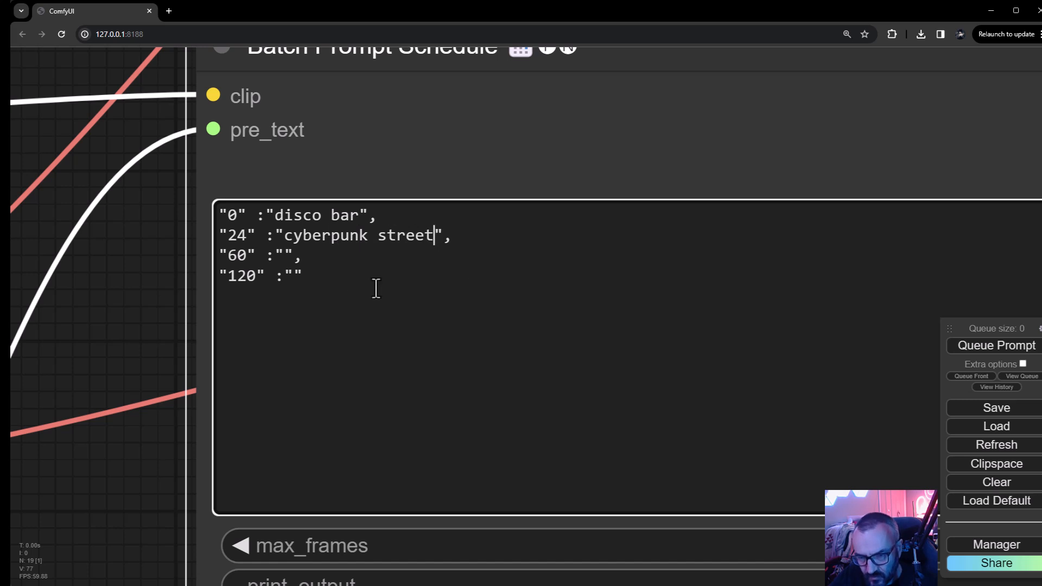
left_click(281, 254)
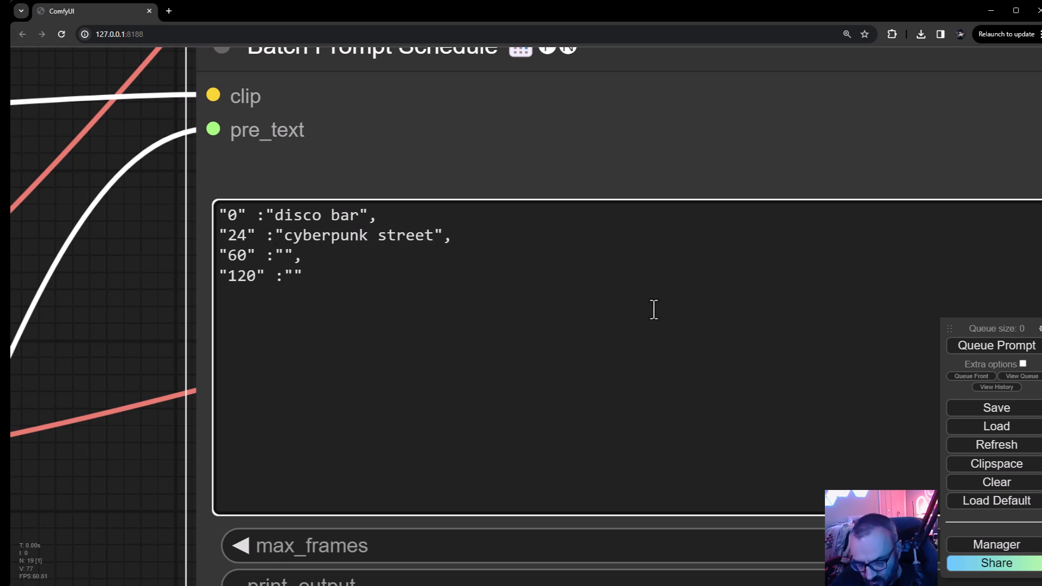
type("forest")
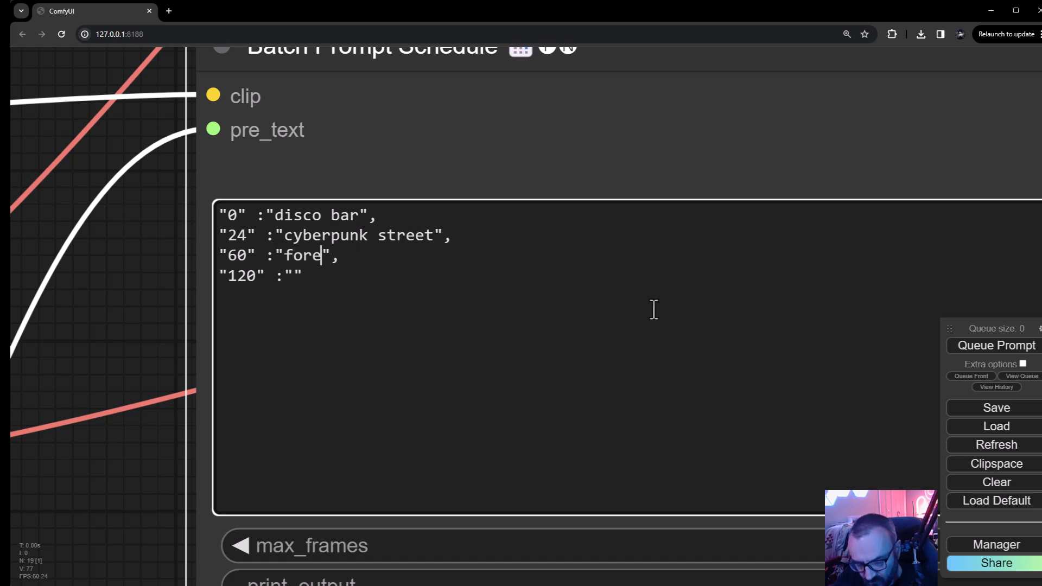
Enter "disco club" as the scheduled prompt for frame 120 and leave the text field
left_click(293, 276)
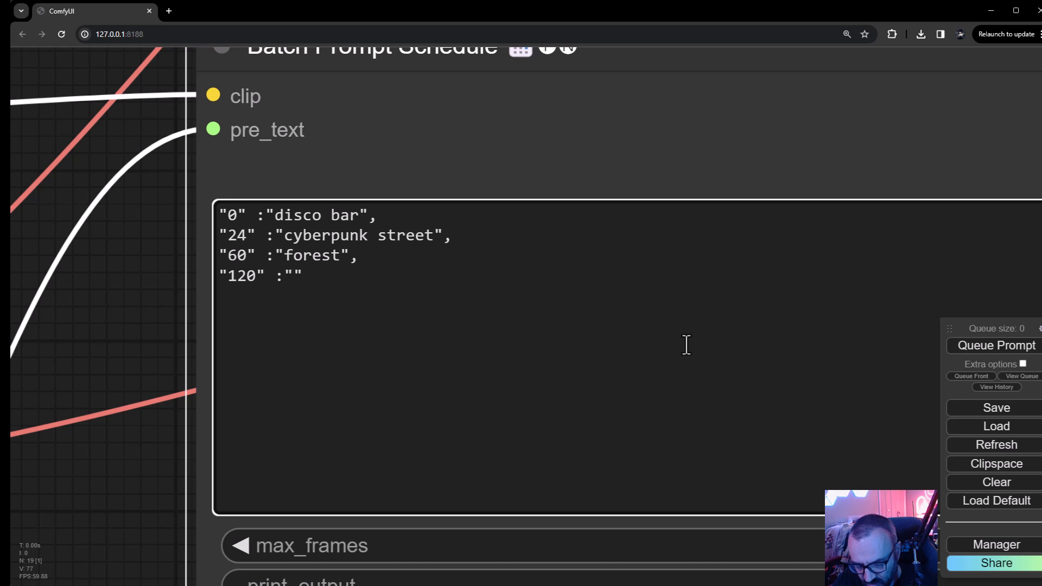
type("disco ")
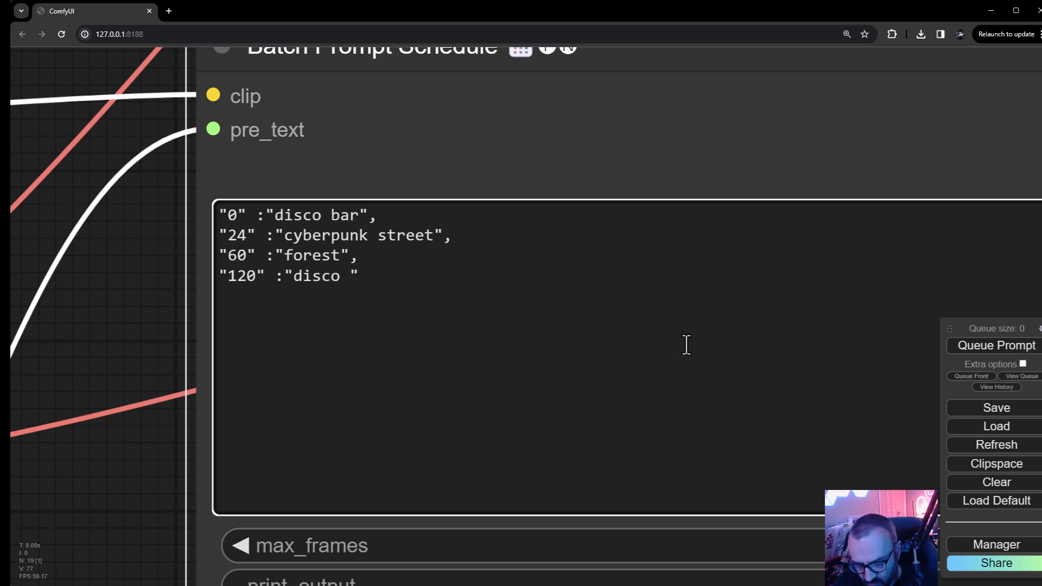
type("club")
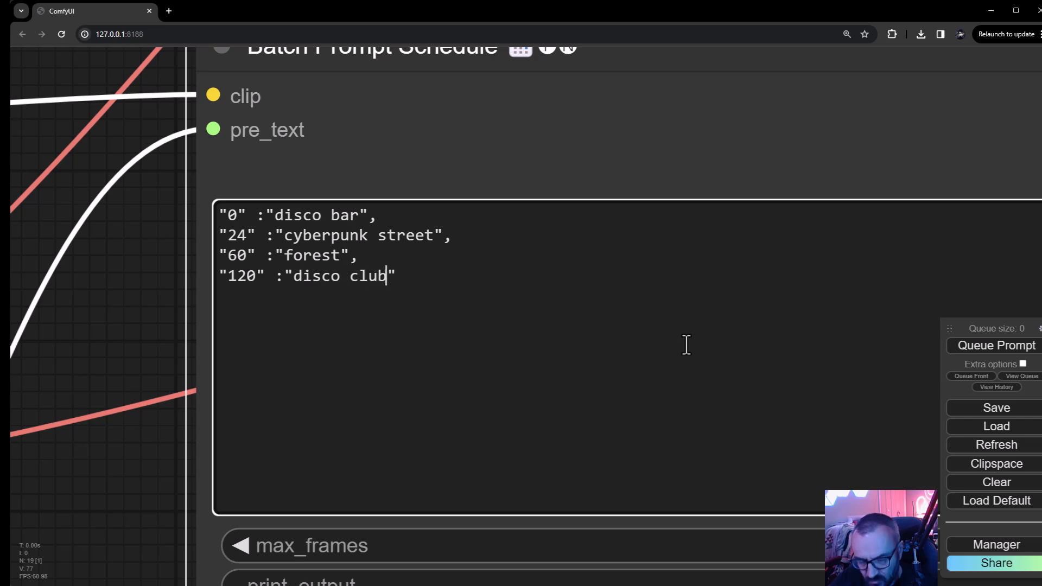
scroll(158, 305, "down", 12)
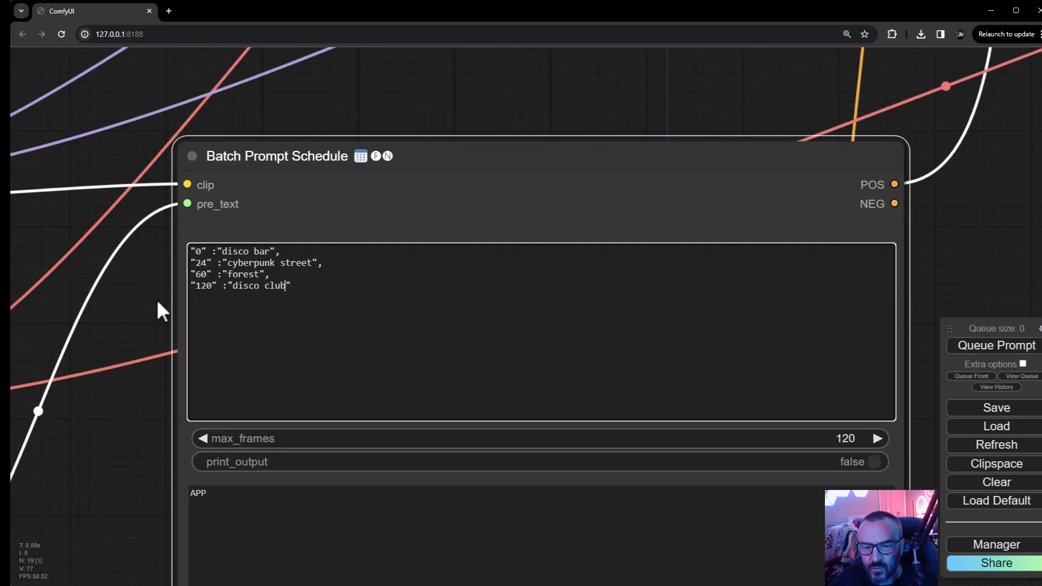
left_click(159, 298)
Append ", nude, nsfw" to the negative prompt in the CLIP Text Encode node below the Batch Prompt Schedule
left_click_drag(157, 313, 284, 167)
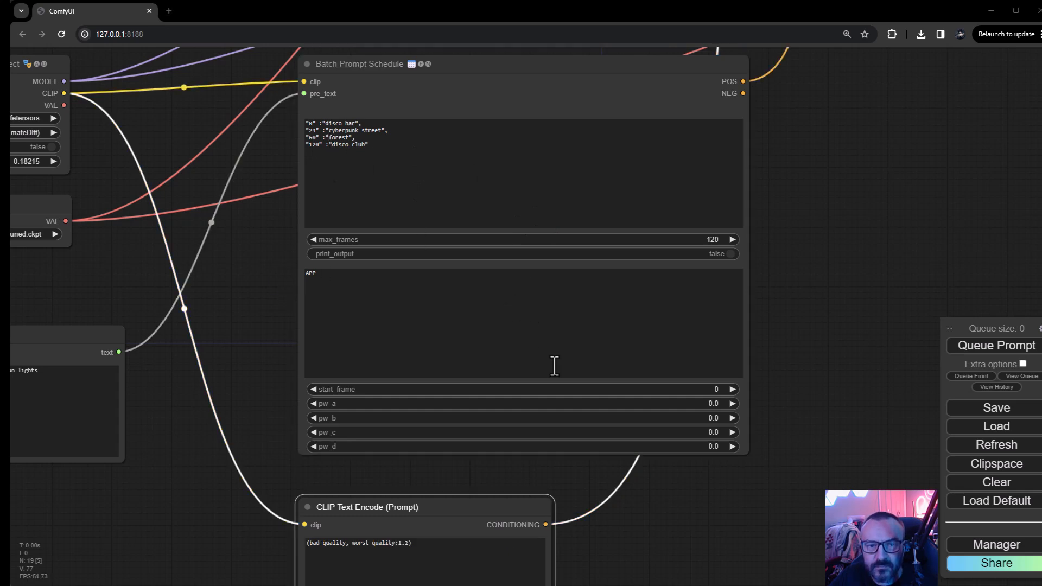
scroll(623, 495, "down", 3)
scroll(539, 549, "up", 5)
left_click_drag(635, 516, 664, 338)
left_click(484, 362)
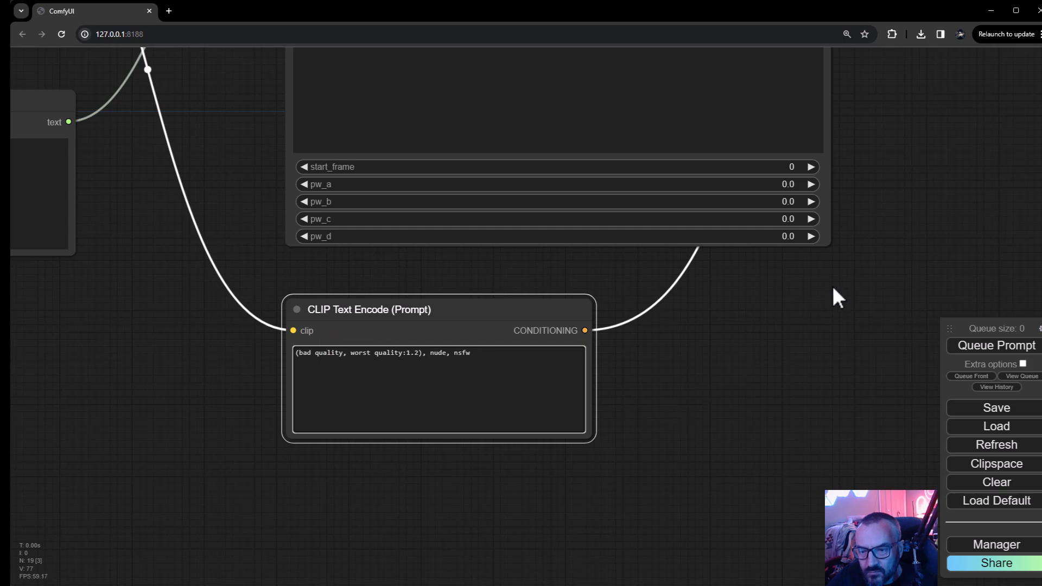
Review the settings of the Uniform Context Options and AnimateDiff Loader nodes and their connections
left_click_drag(834, 287, 756, 513)
scroll(691, 414, "down", 4)
left_click_drag(781, 165, 725, 539)
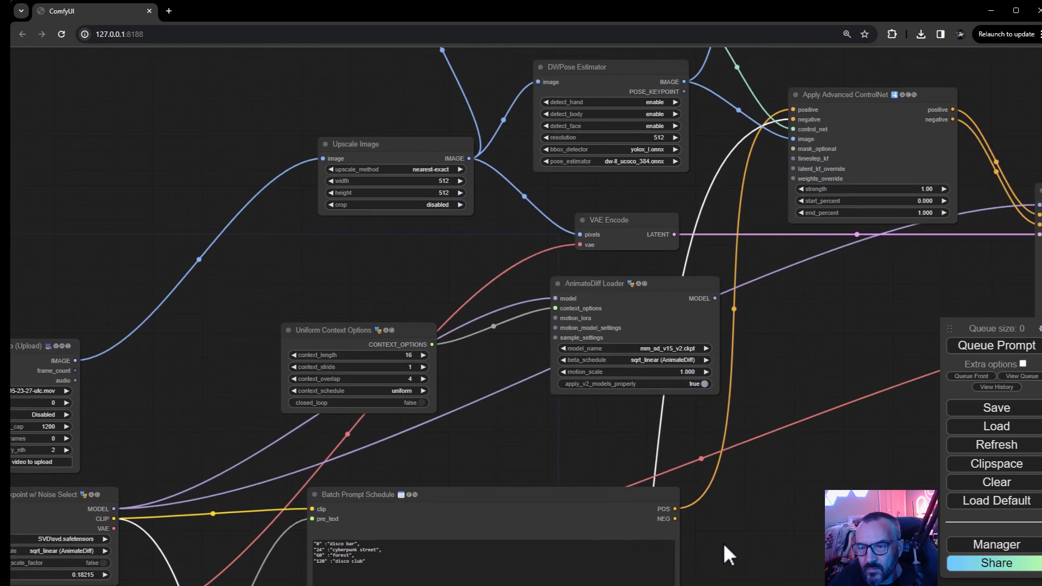
left_click_drag(807, 353, 693, 362)
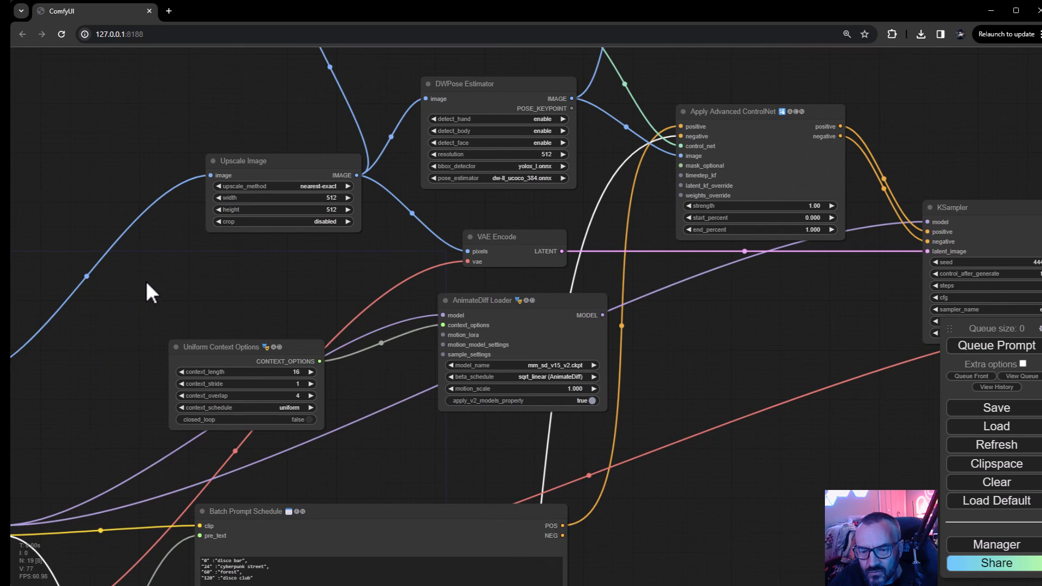
scroll(223, 411, "up", 6)
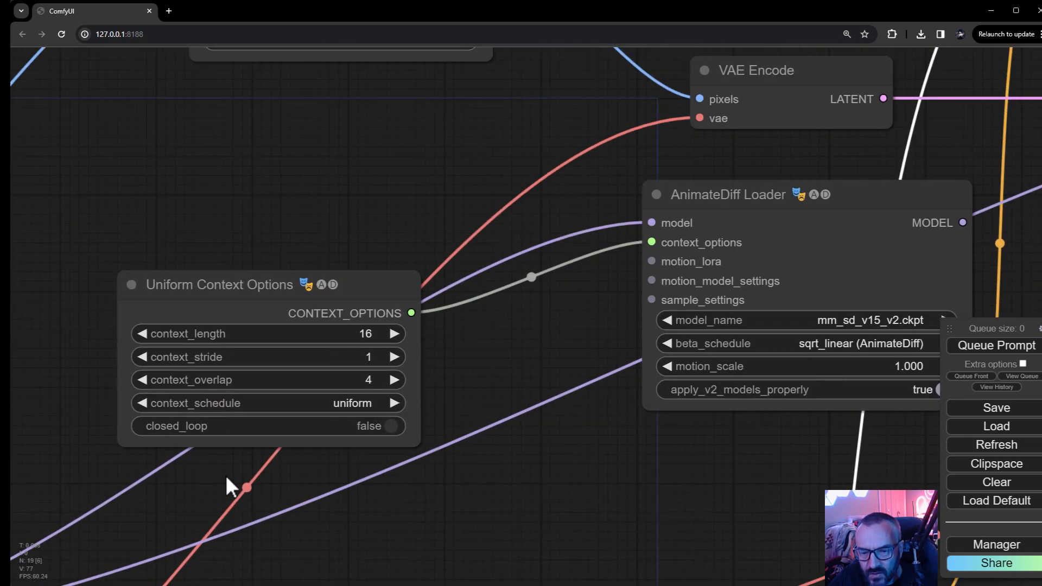
left_click_drag(842, 200, 720, 207)
left_click_drag(730, 487, 606, 421)
scroll(606, 420, "up", 1)
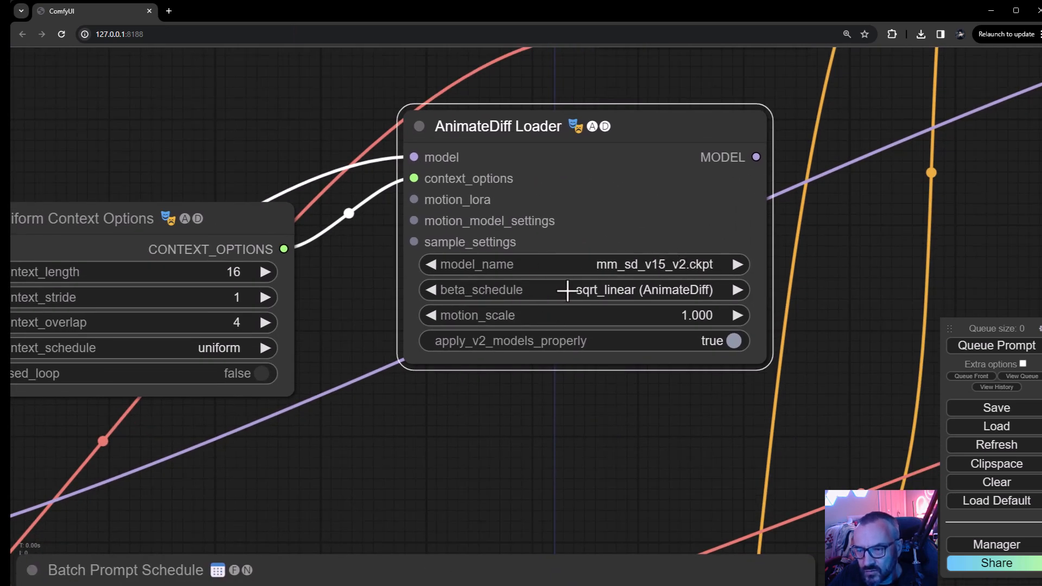
left_click_drag(328, 130, 488, 396)
left_click_drag(549, 294, 442, 368)
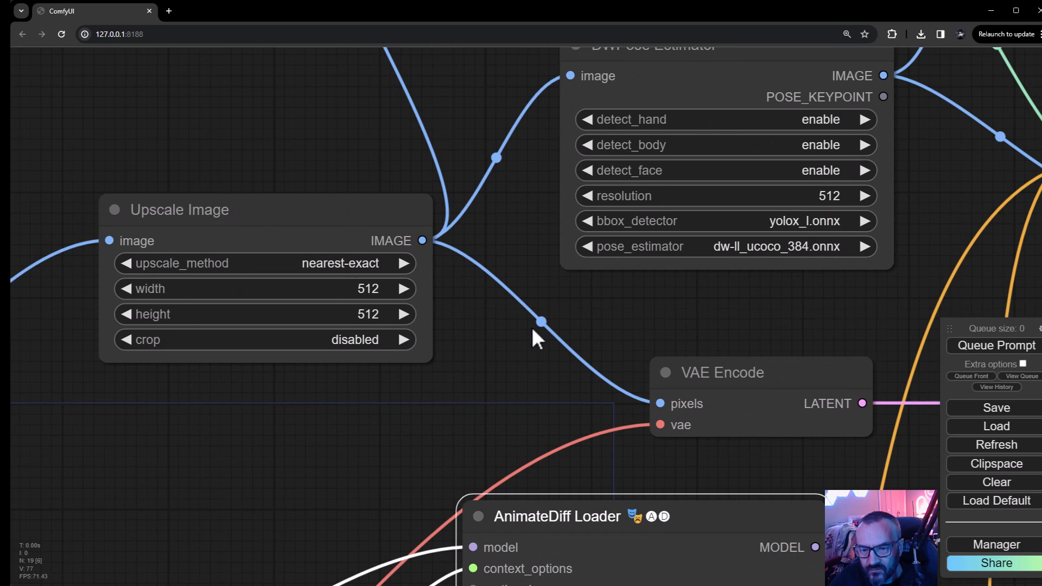
Set the width in the Upscale Image node to 768
left_click_drag(531, 308, 559, 276)
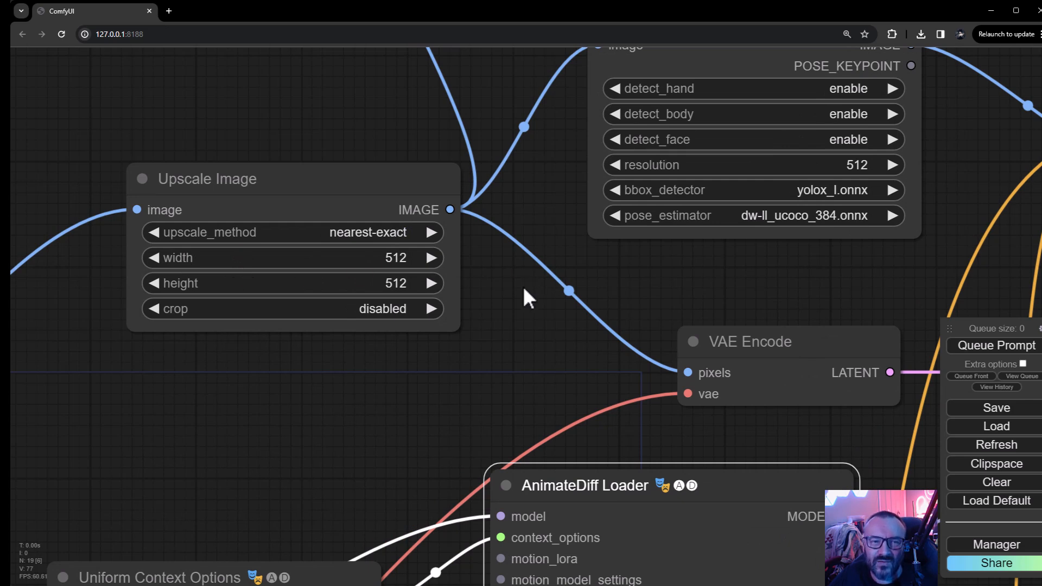
left_click(382, 255)
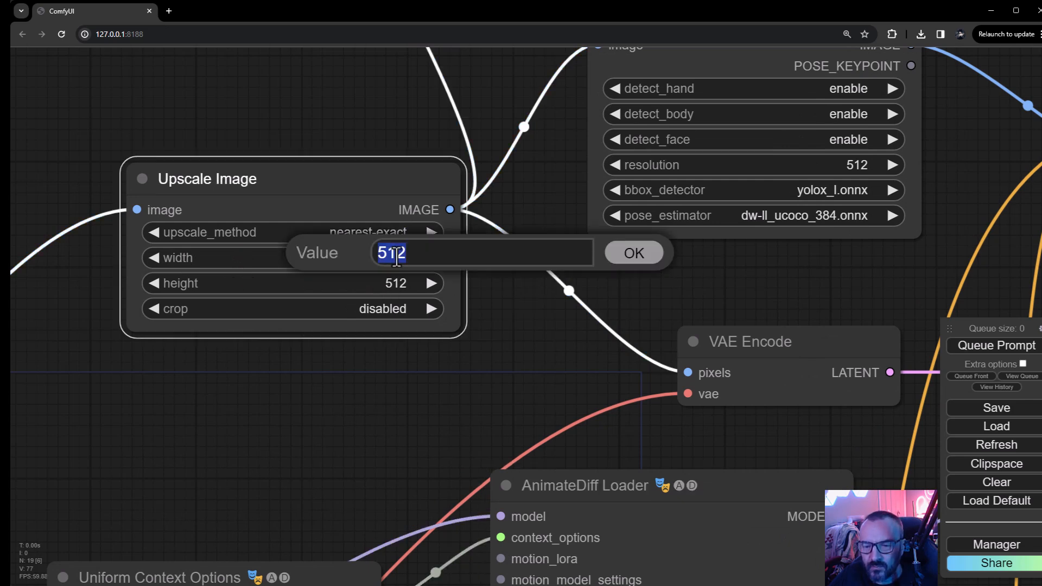
type("768")
left_click(622, 254)
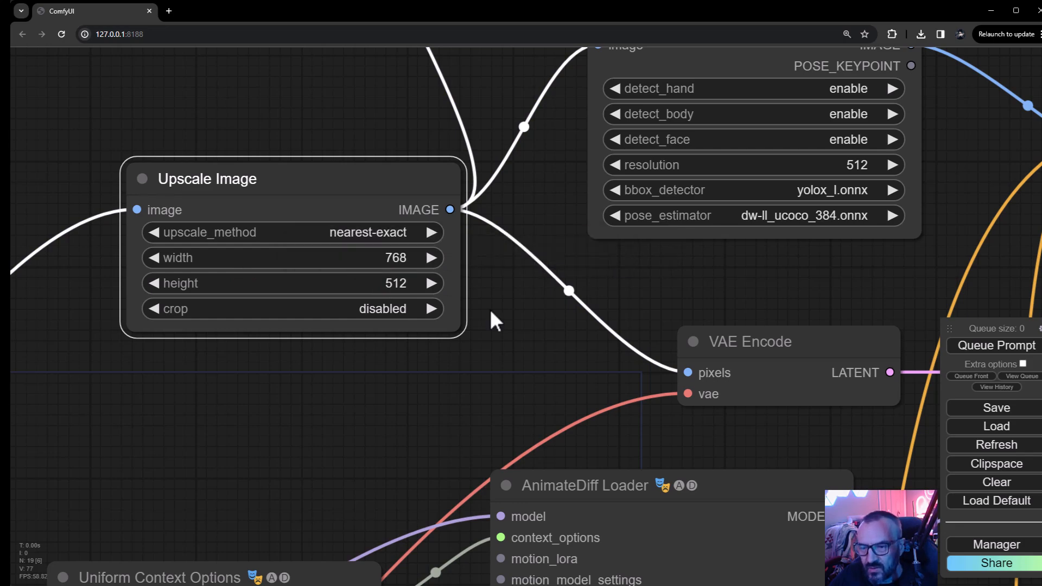
left_click_drag(674, 306, 518, 133)
left_click_drag(277, 358, 653, 6)
left_click_drag(635, 244, 603, 386)
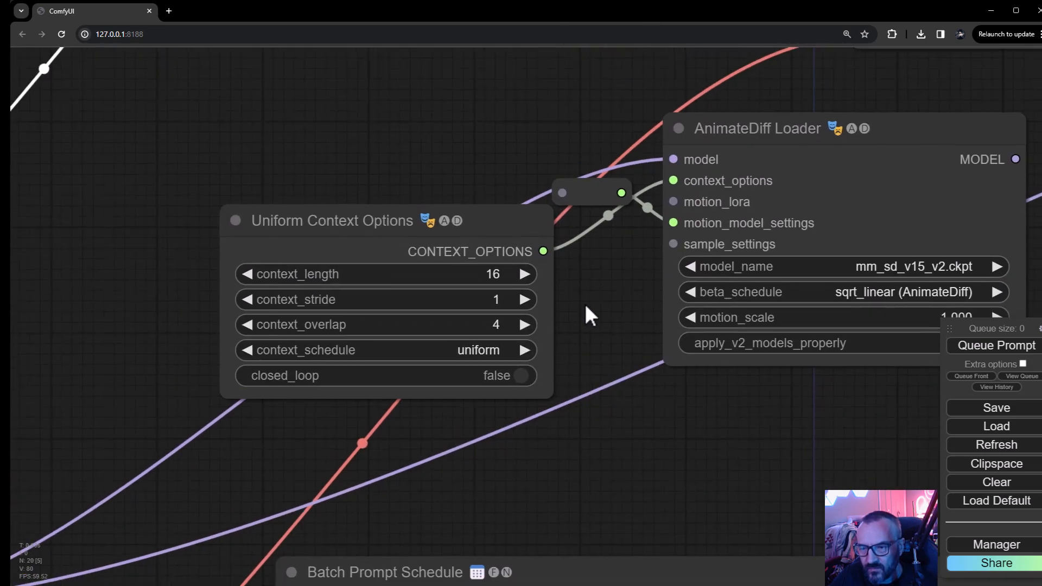
left_click_drag(582, 186, 442, 108)
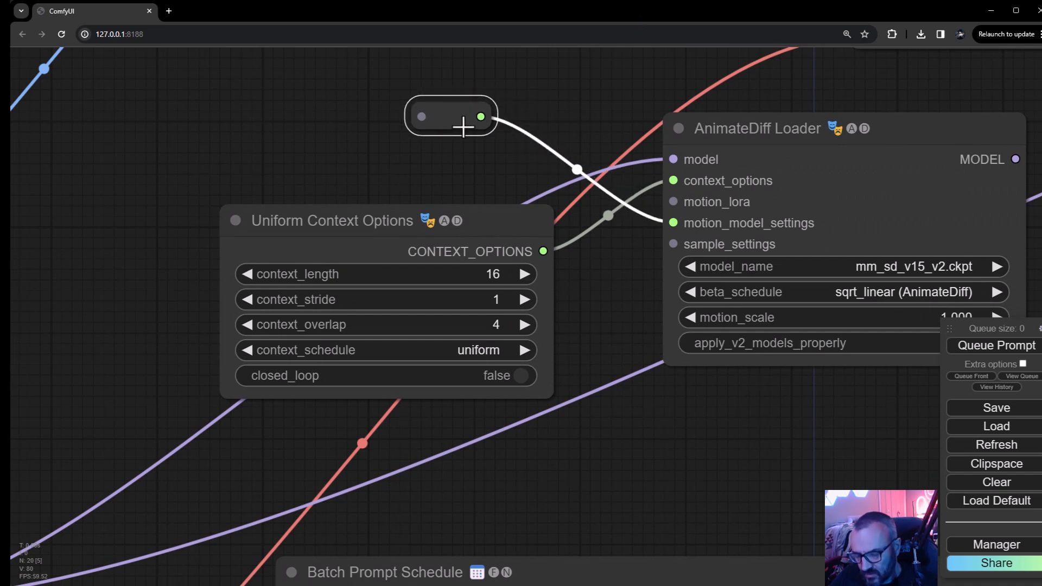
key("Delete")
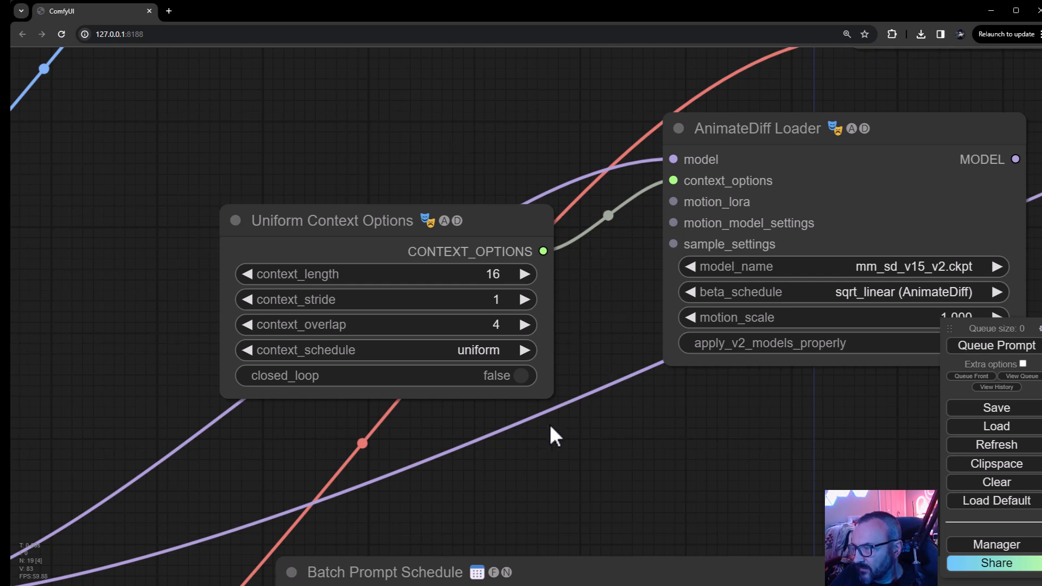
Examine the nodes from Uniform Context Options up to the ControlNet model loader and DWPose Estimator, checking their settings and connections
left_click_drag(515, 435, 689, 225)
scroll(602, 283, "down", 5)
left_click_drag(476, 408, 393, 435)
left_click_drag(603, 340, 915, 214)
left_click_drag(500, 274, 256, 438)
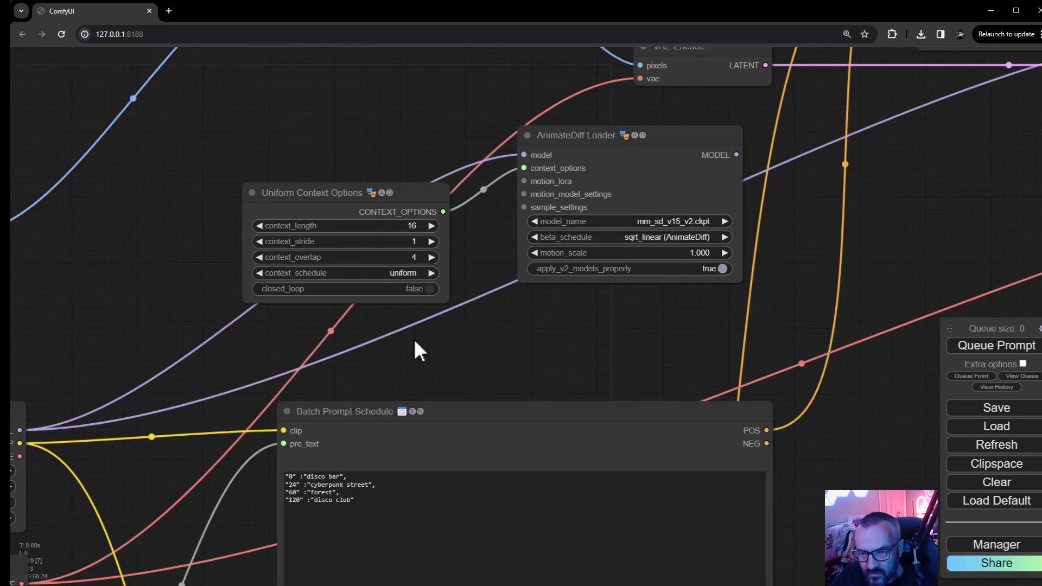
left_click_drag(512, 110, 346, 448)
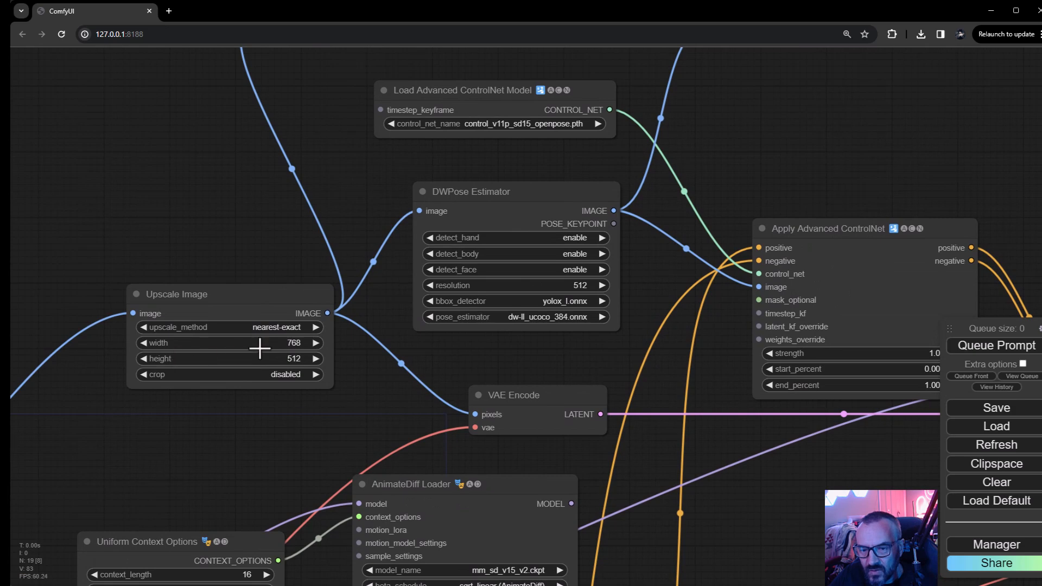
left_click_drag(317, 207, 172, 293)
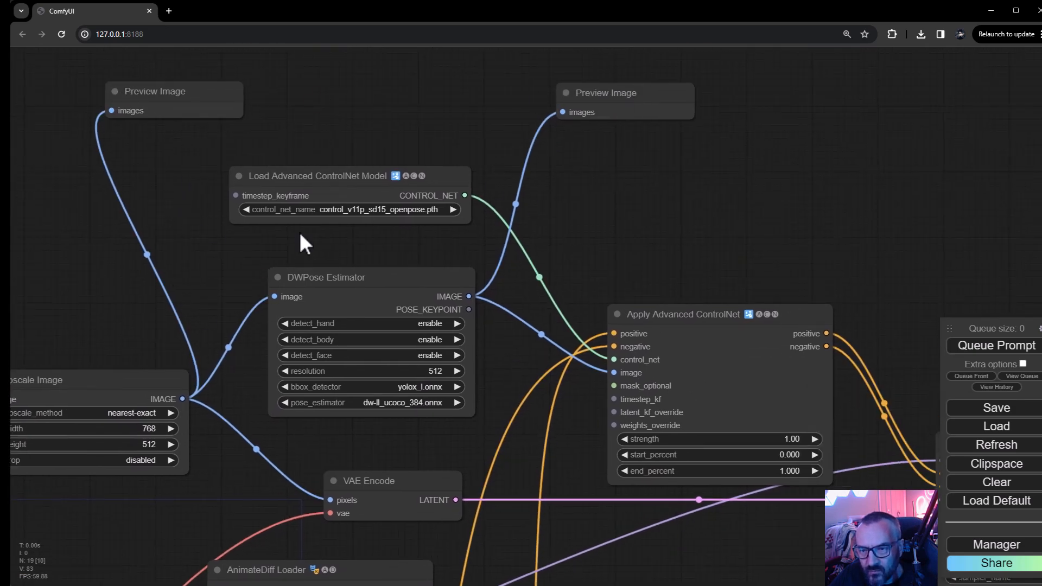
scroll(323, 210, "up", 4)
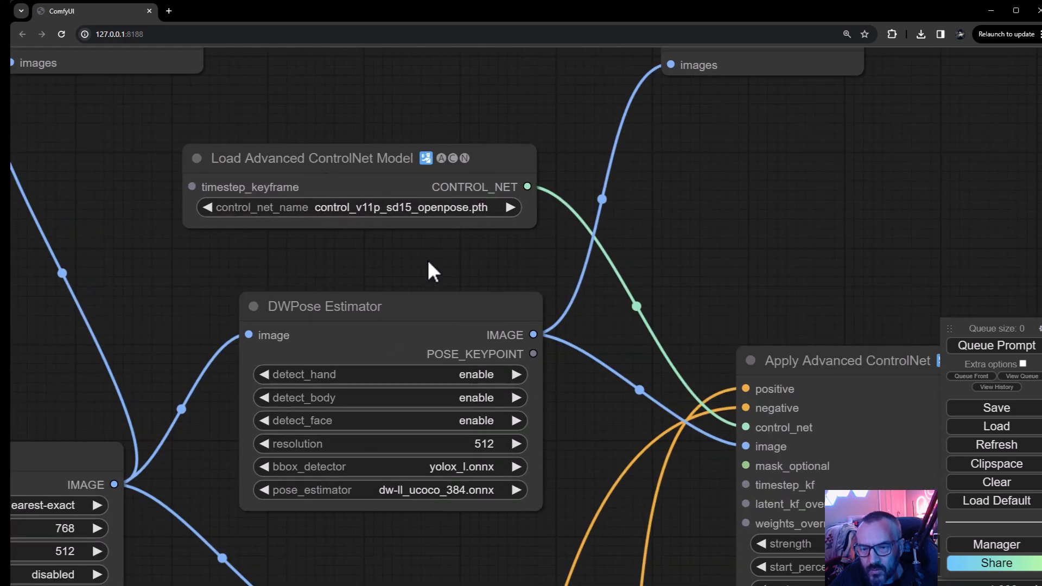
scroll(428, 259, "down", 3)
left_click_drag(620, 244, 569, 115)
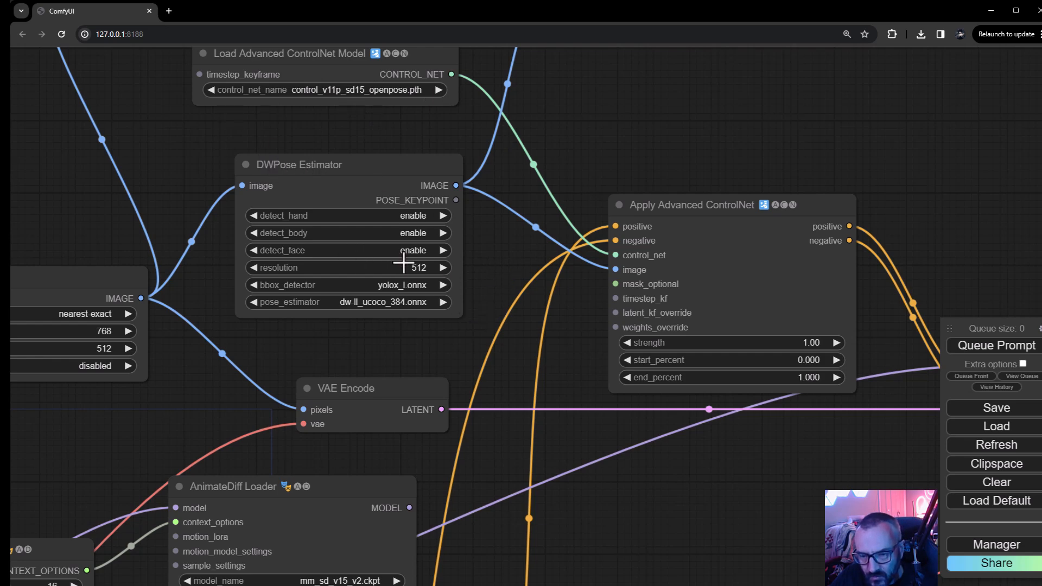
left_click_drag(495, 358, 466, 114)
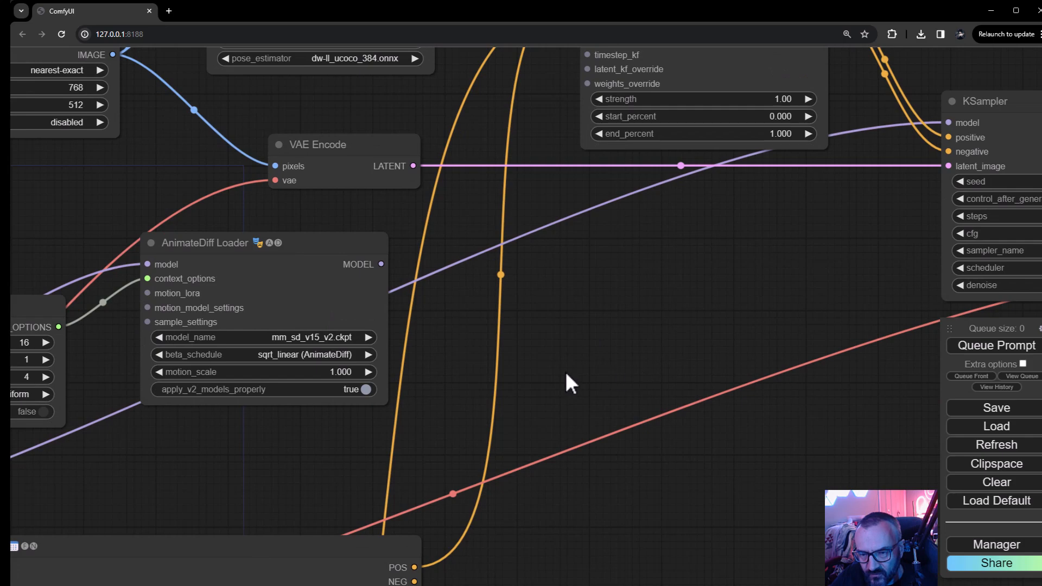
left_click_drag(589, 373, 705, 87)
left_click_drag(696, 424, 573, 583)
Set the resolution of the DWPose Estimator node to 768
left_click_drag(524, 179, 511, 419)
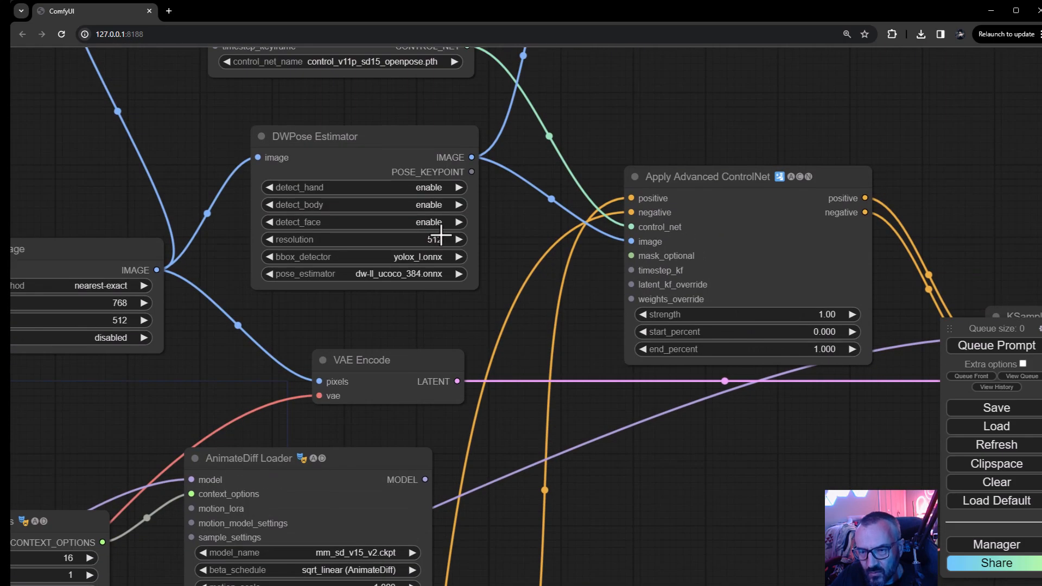
left_click(443, 230)
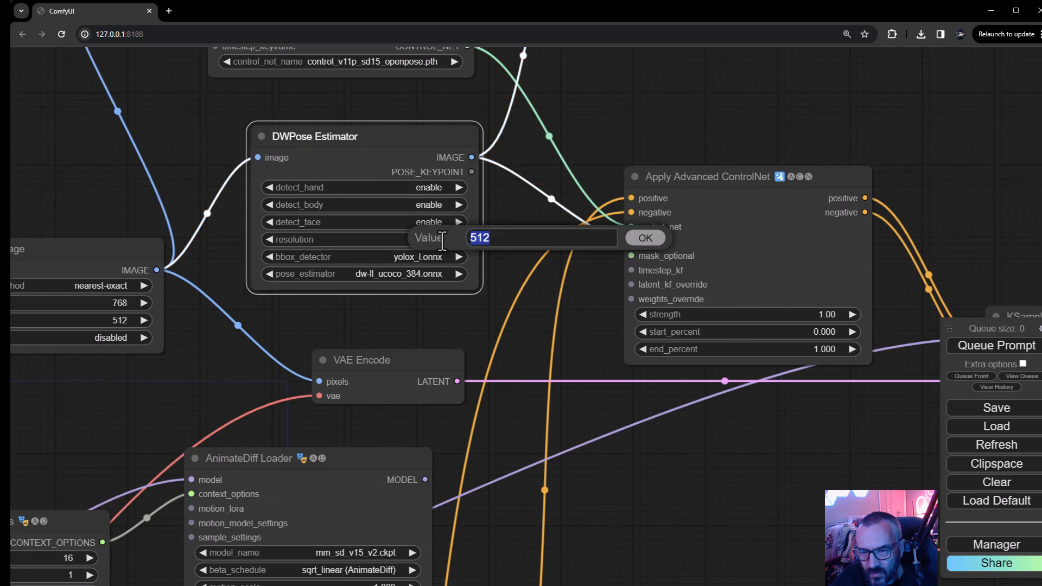
type("768")
left_click(639, 238)
Review the KSampler settings, the prompt nodes and the Video Combine output settings across the workflow
left_click_drag(598, 324, 343, 213)
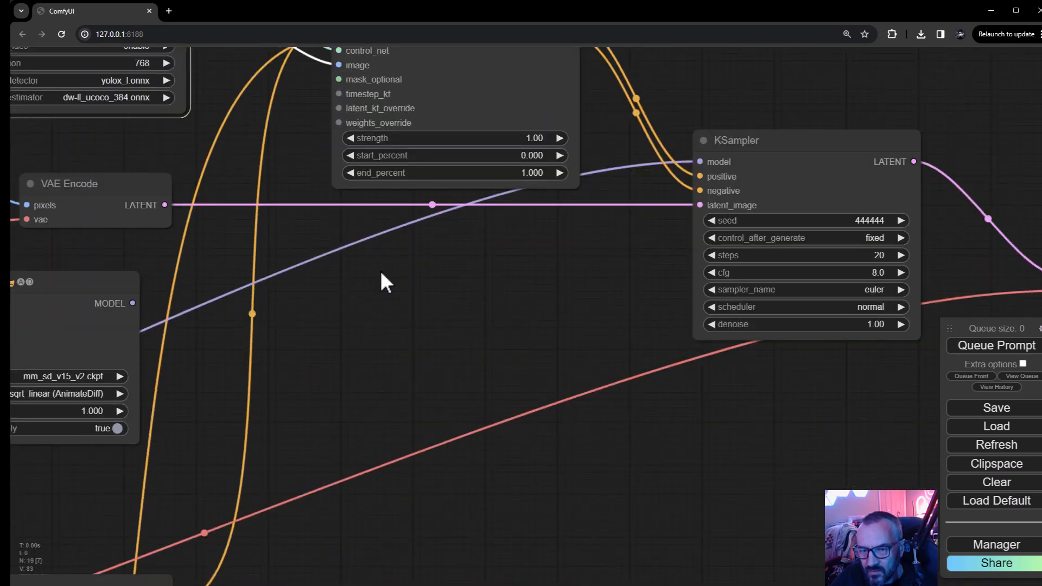
left_click_drag(576, 334, 960, 147)
left_click_drag(567, 402, 681, 308)
scroll(681, 308, "down", 8)
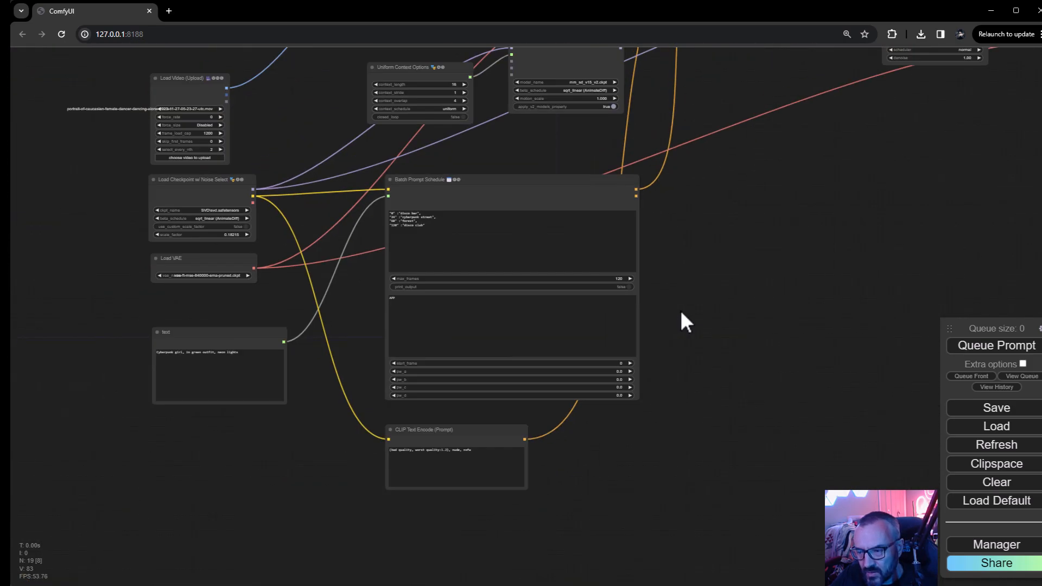
left_click_drag(872, 147, 359, 529)
scroll(576, 512, "up", 5)
left_click_drag(667, 483, 435, 415)
scroll(620, 299, "up", 3)
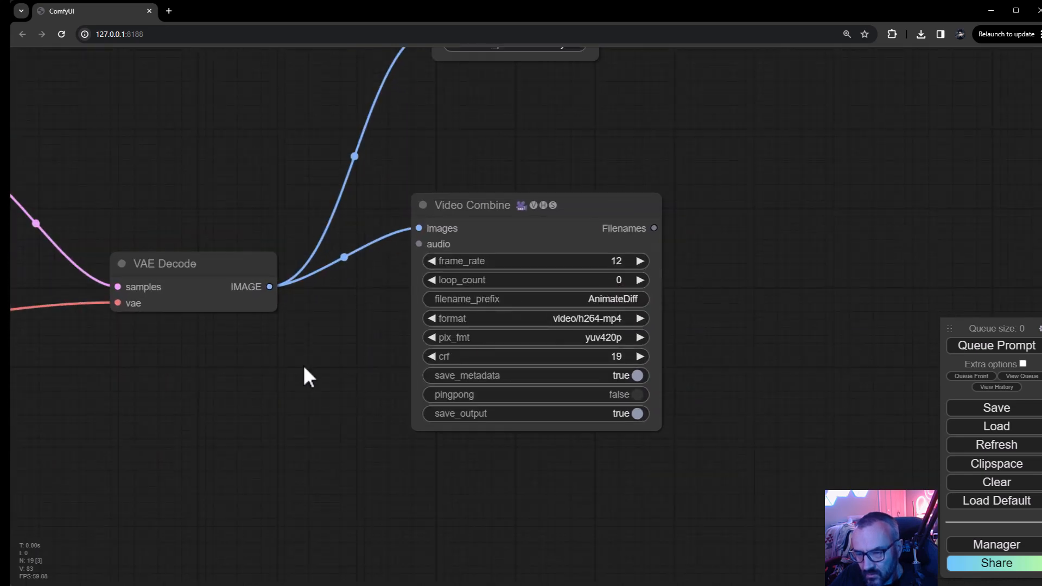
Queue the workflow for generation and open the run history list
left_click_drag(298, 433, 277, 486)
left_click_drag(288, 242, 365, 195)
left_click(998, 349)
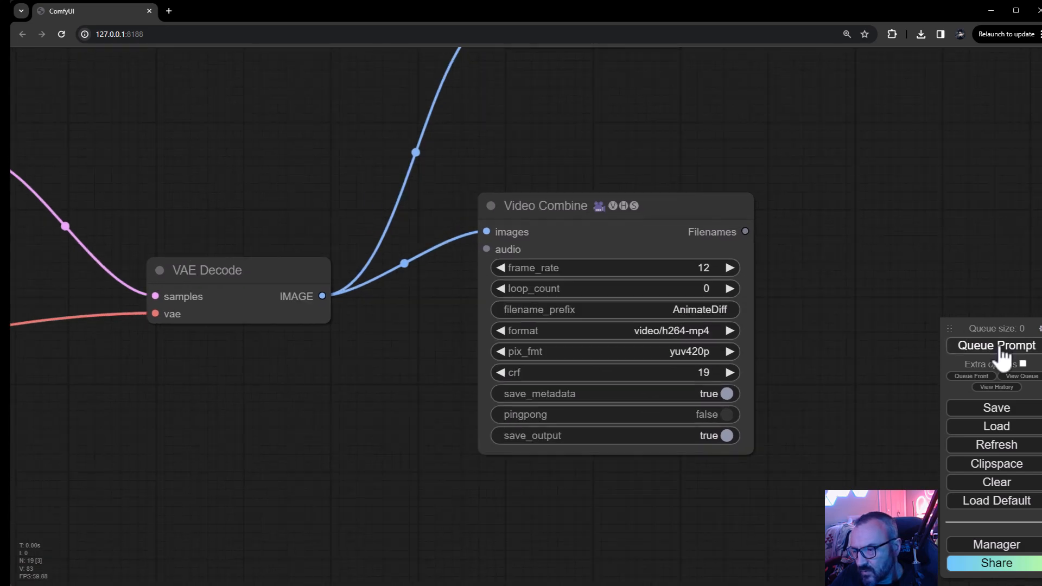
left_click(997, 387)
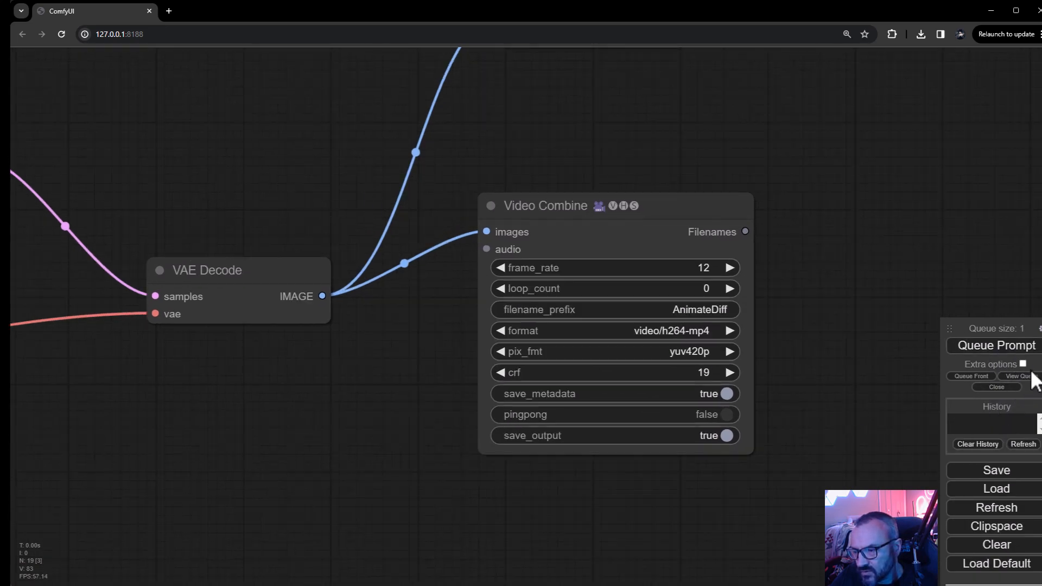
Switch to the Stability Matrix console to check the generation log, and return to the ComfyUI workflow
left_click_drag(334, 380, 607, 318)
scroll(472, 376, "down", 6)
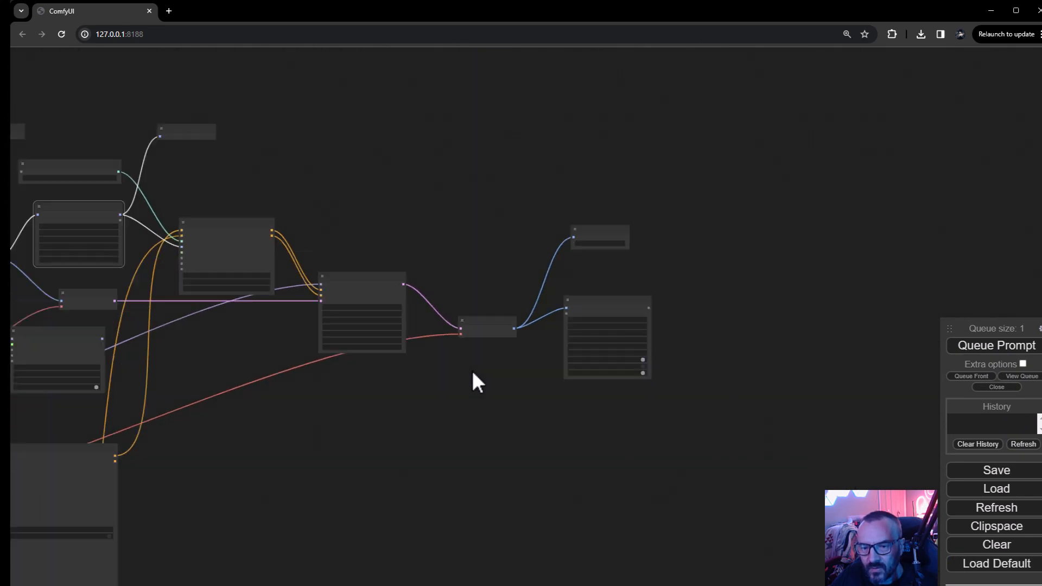
scroll(551, 414, "up", 4)
left_click_drag(604, 413, 700, 391)
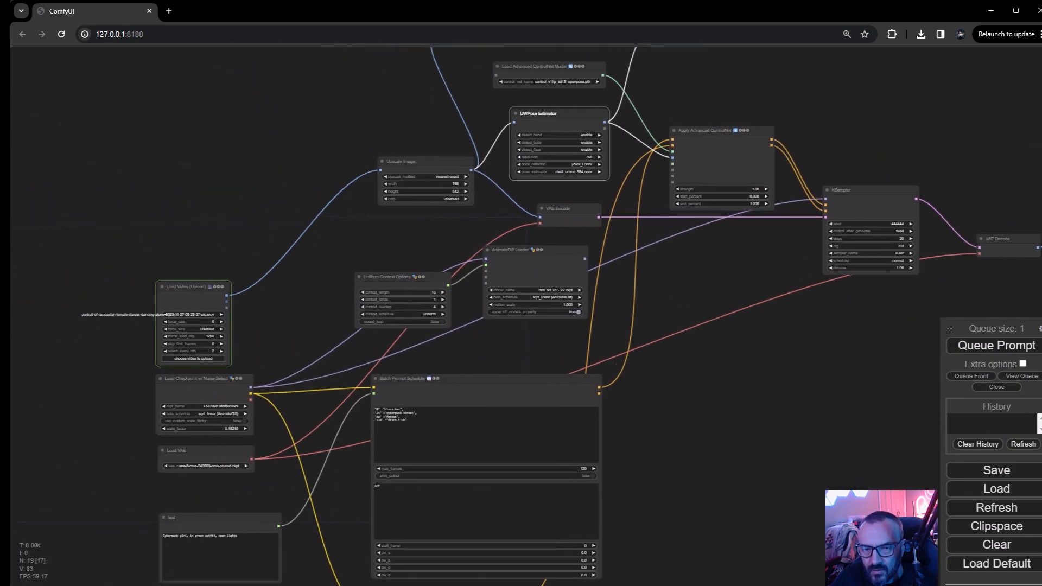
key("alt+Tab")
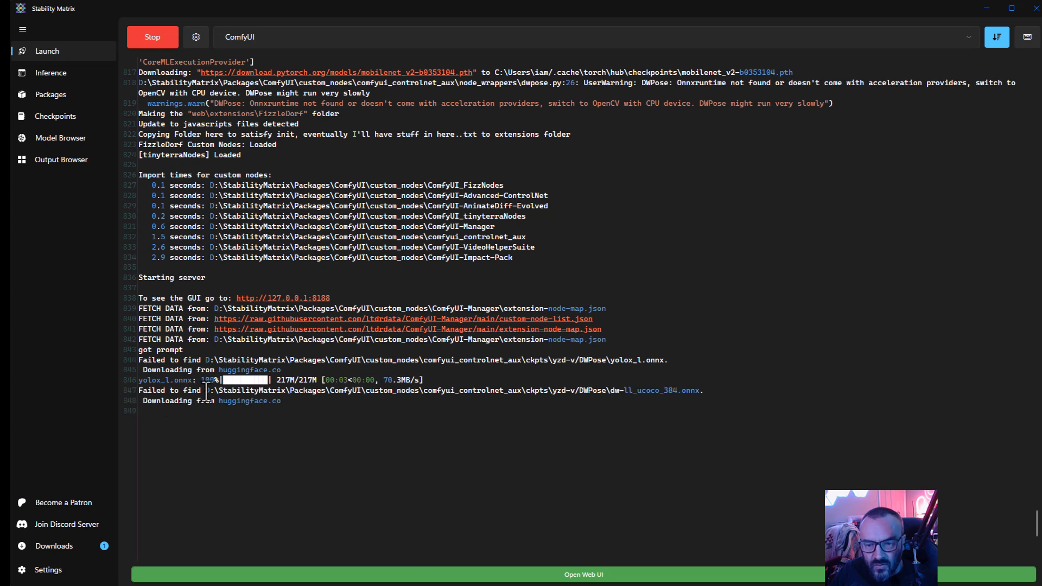
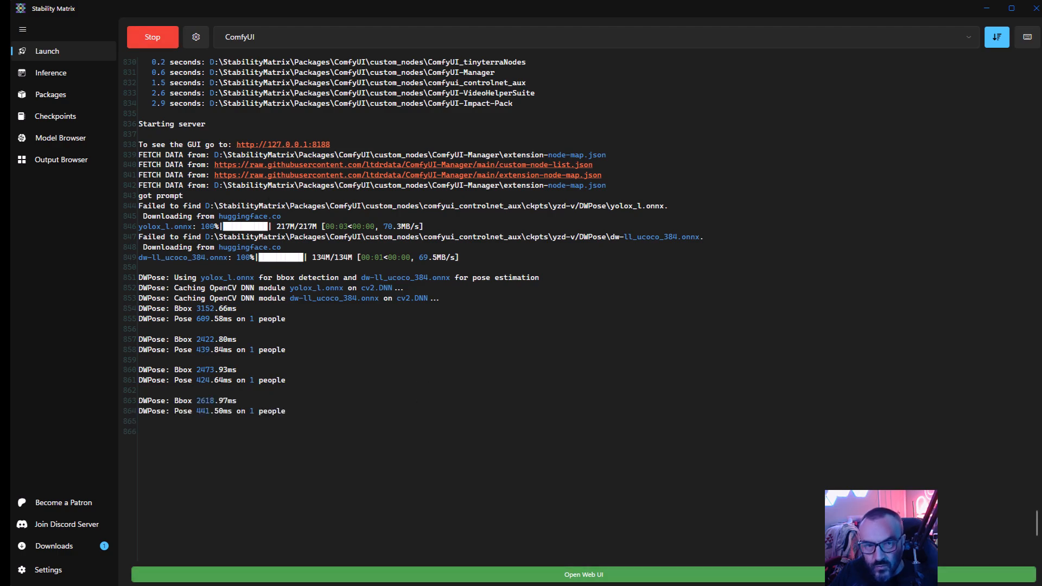
key("alt+Tab")
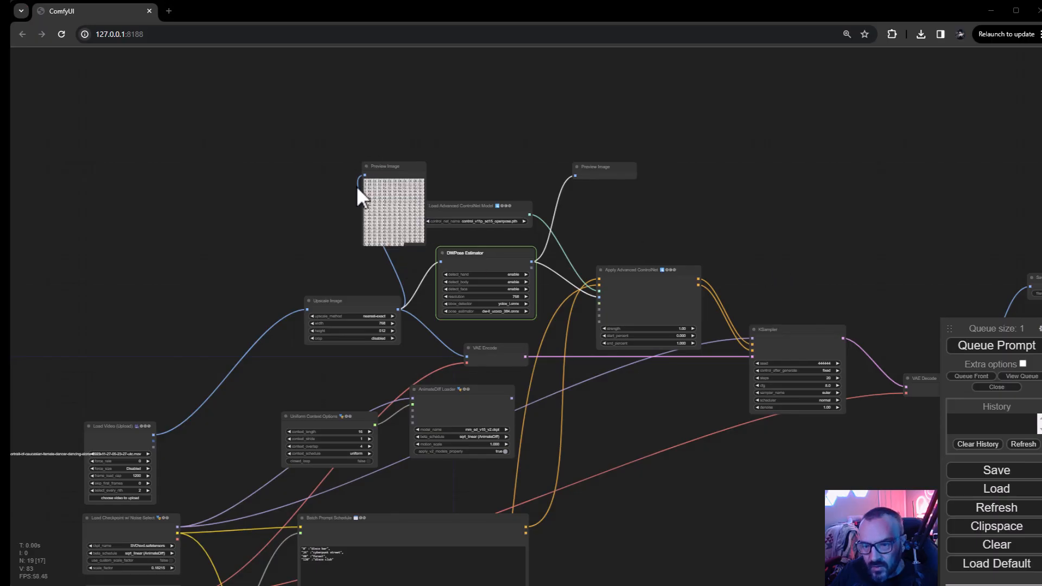
Examine the source frame preview at the Upscale Image node and the DWPose Estimator's connections during the run
scroll(395, 205, "up", 2)
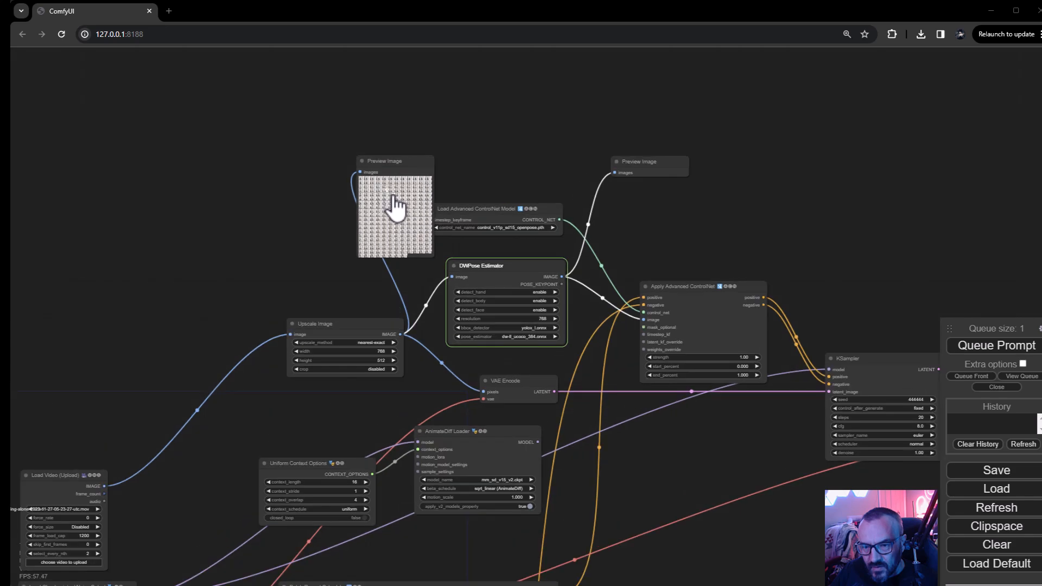
scroll(395, 205, "up", 4)
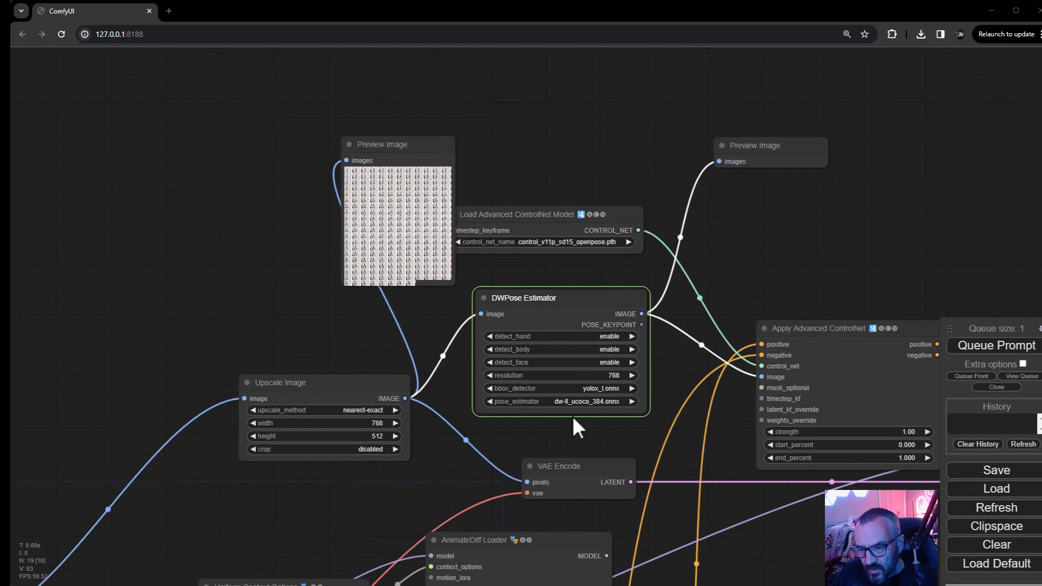
scroll(659, 435, "down", 6)
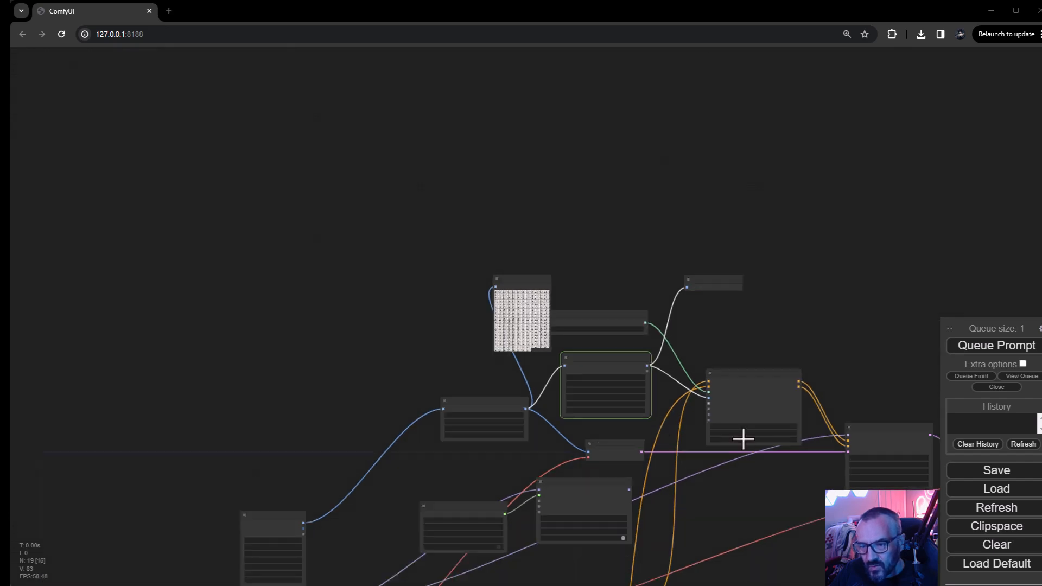
left_click_drag(751, 498, 622, 298)
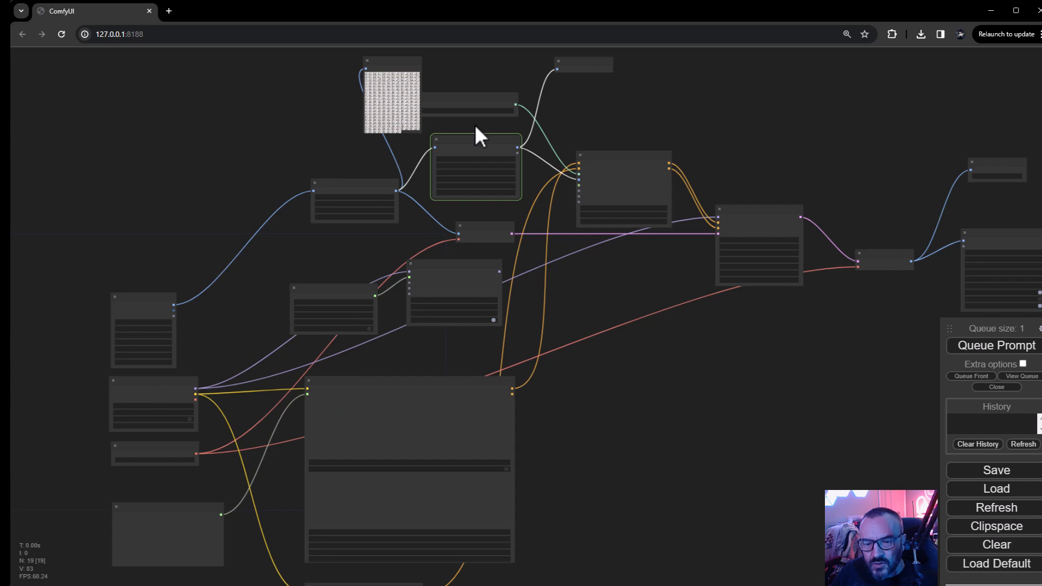
scroll(498, 154, "up", 8)
left_click_drag(706, 82, 686, 244)
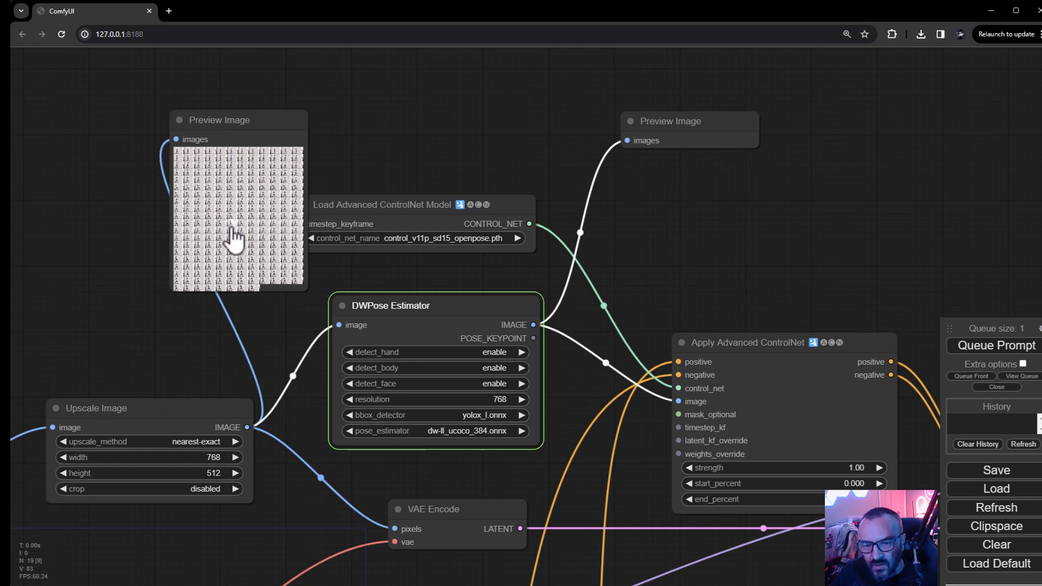
scroll(239, 238, "up", 1)
scroll(231, 231, "up", 3)
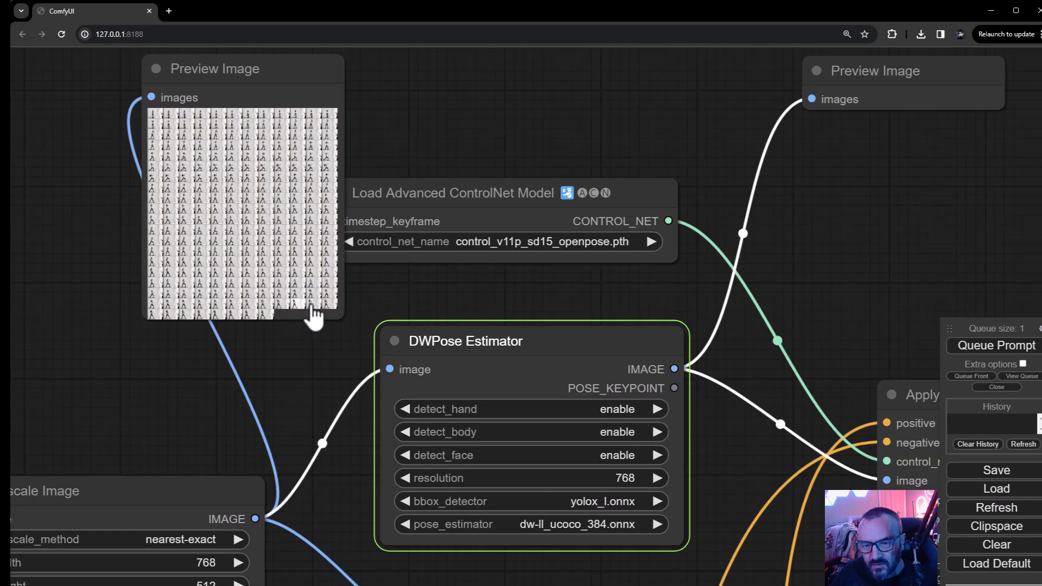
left_click_drag(861, 246, 507, 288)
scroll(673, 244, "down", 5)
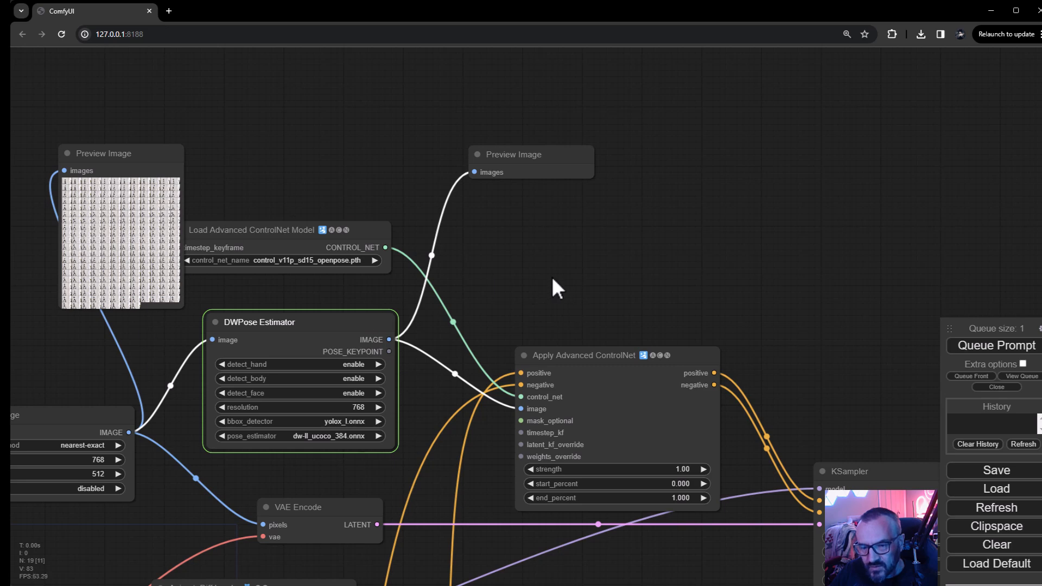
left_click_drag(559, 287, 471, 179)
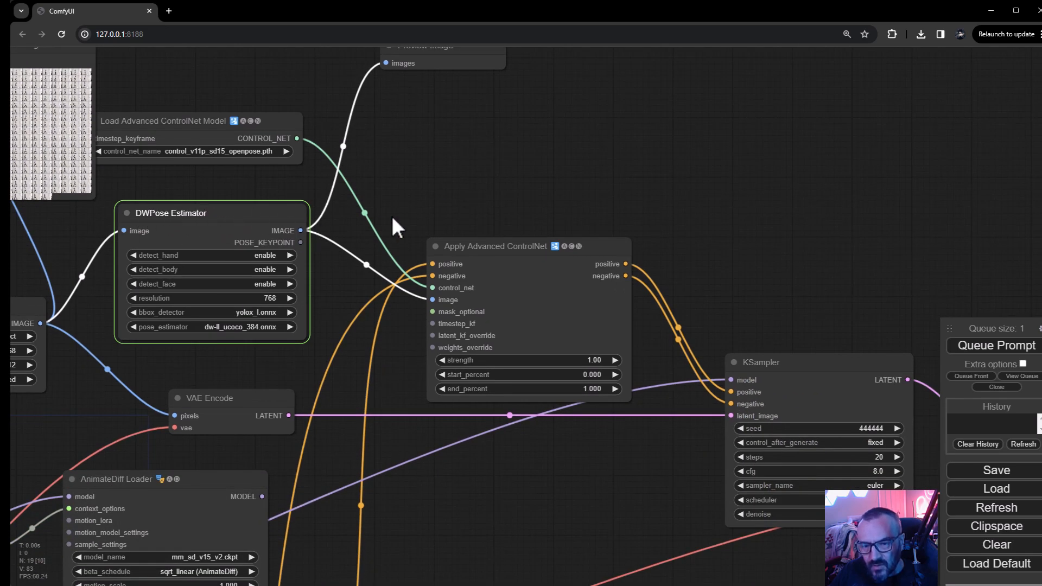
Inspect the pose skeleton frames in the Preview Image node fed by the DWPose Estimator
left_click_drag(448, 183, 407, 119)
left_click_drag(508, 127, 507, 203)
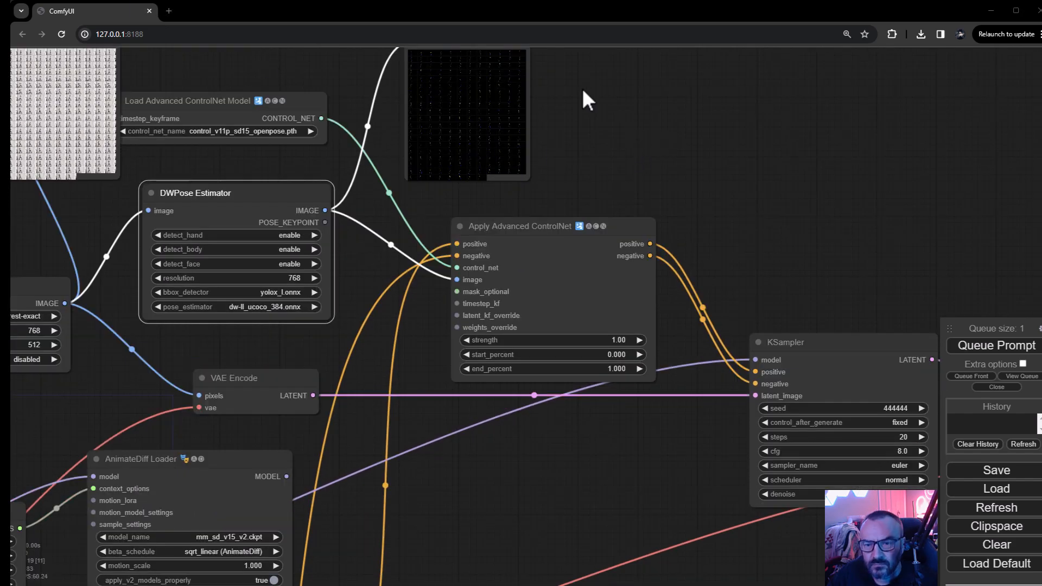
left_click_drag(583, 89, 593, 205)
scroll(475, 228, "up", 7)
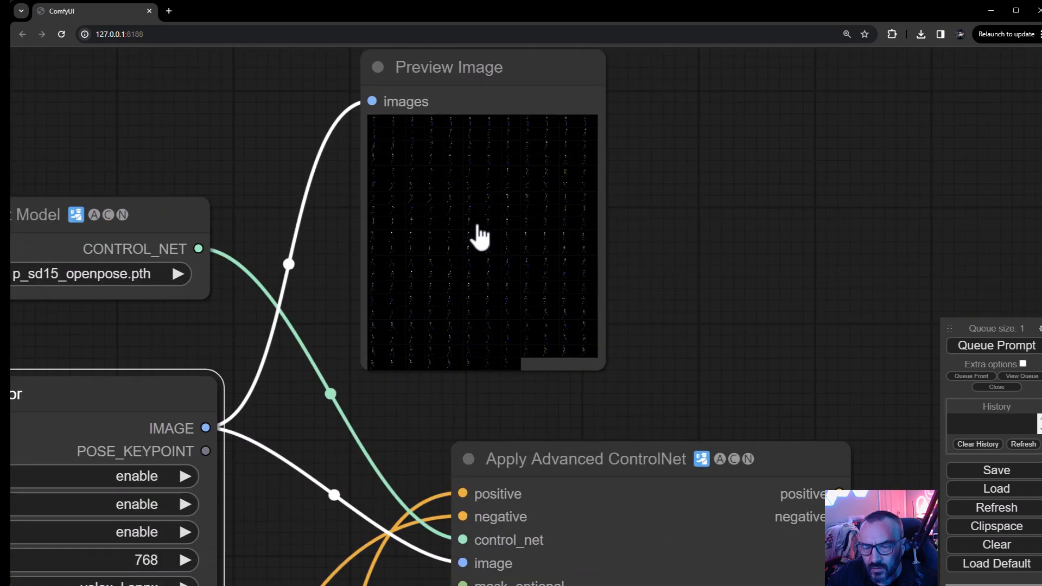
scroll(482, 235, "up", 7)
scroll(470, 224, "up", 3)
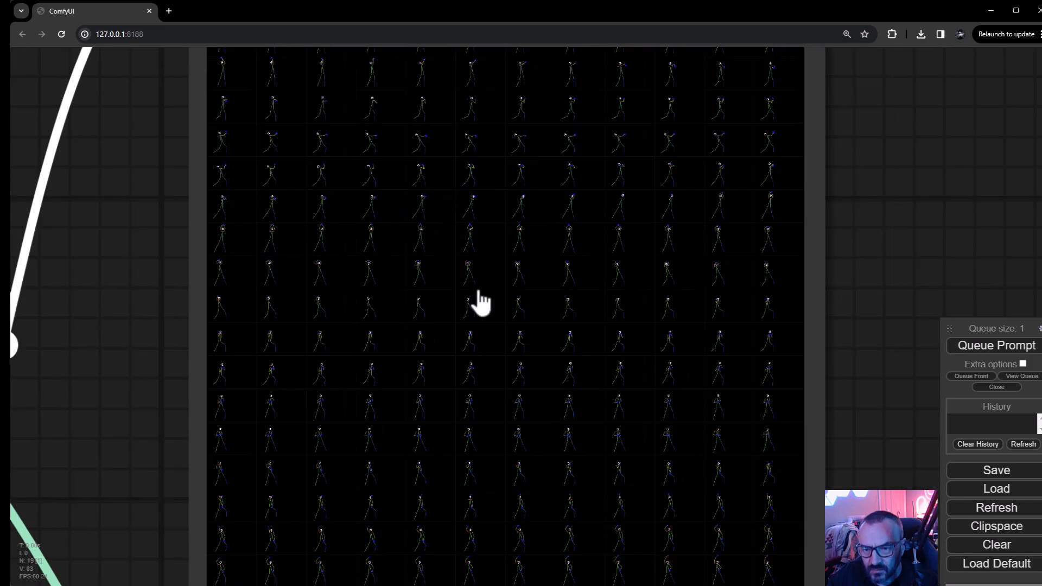
scroll(623, 251, "down", 2)
scroll(623, 246, "down", 10)
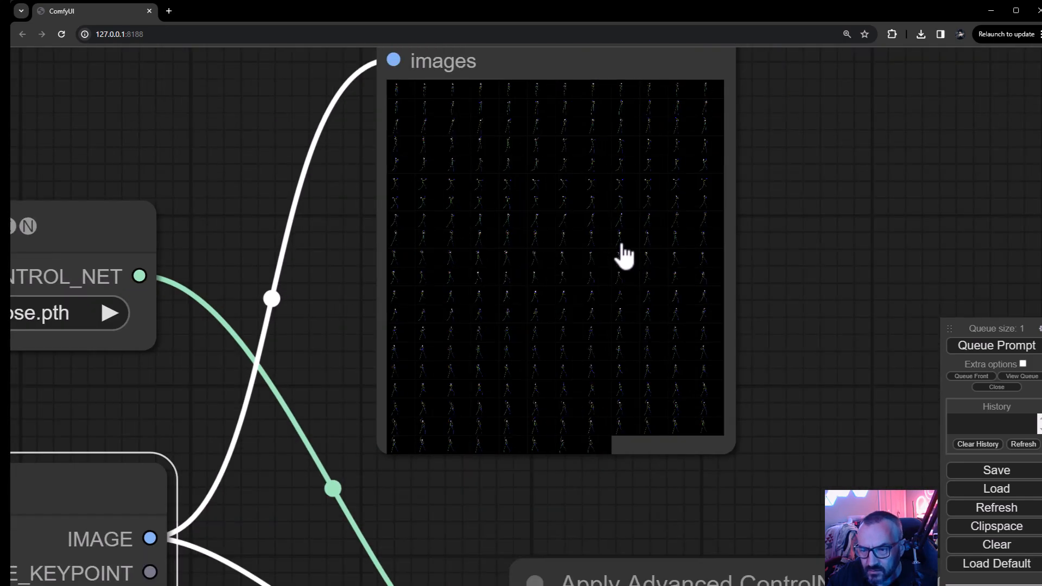
left_click_drag(835, 261, 723, 23)
scroll(855, 163, "down", 3)
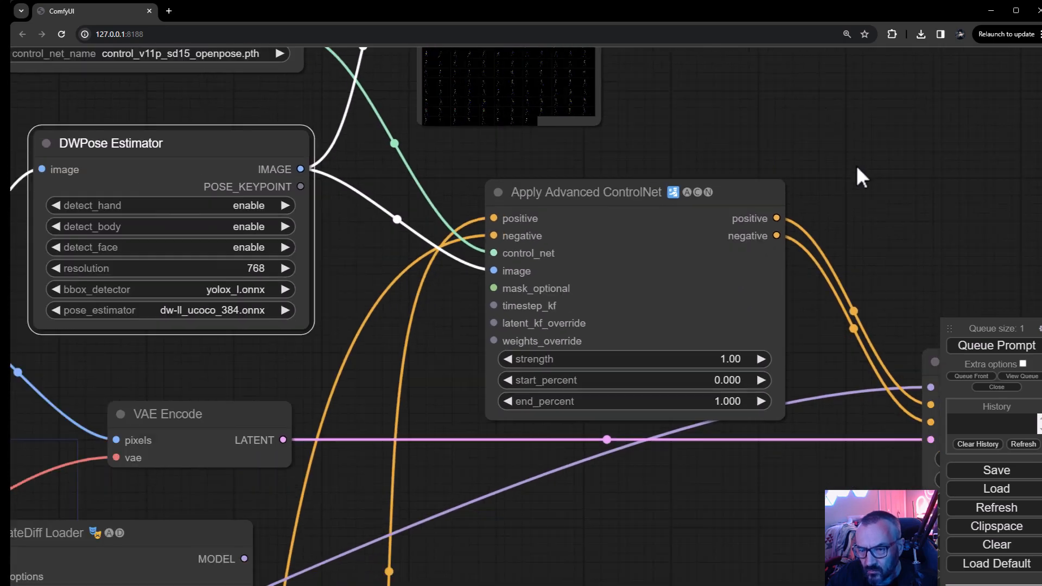
Review the generated frames and video across the KSampler, Preview Image, Save Image and Video Combine nodes
left_click_drag(898, 207, 203, 101)
left_click_drag(682, 137, 254, 175)
scroll(505, 249, "down", 4)
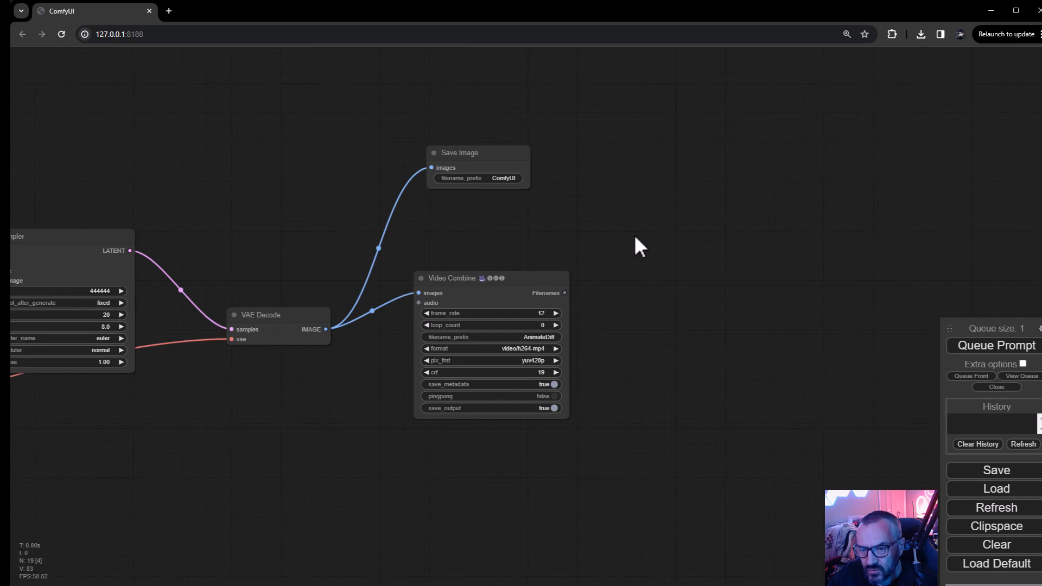
left_click_drag(636, 236, 669, 220)
left_click(518, 333)
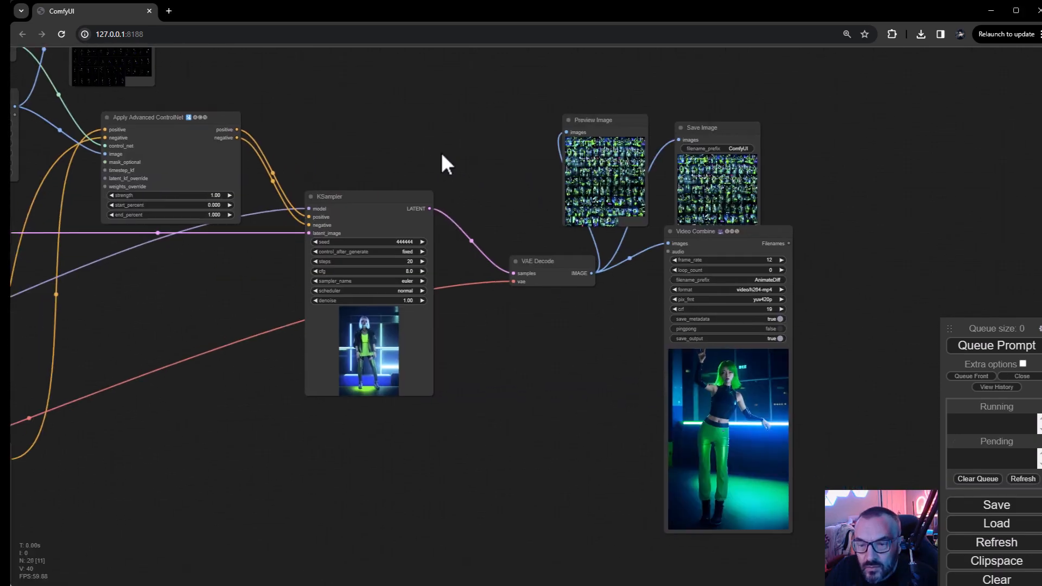
left_click_drag(442, 154, 530, 180)
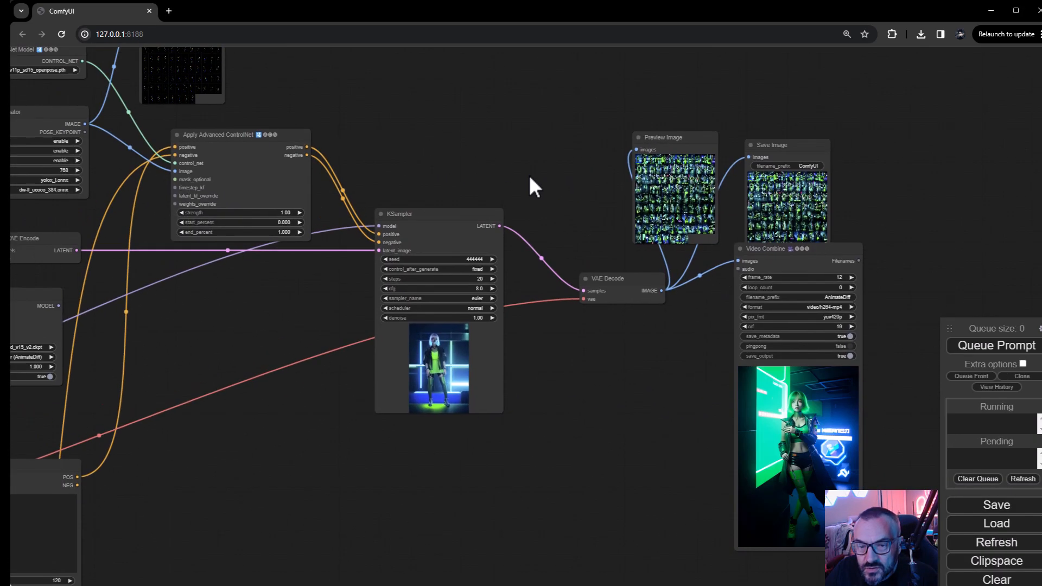
left_click_drag(359, 139, 515, 191)
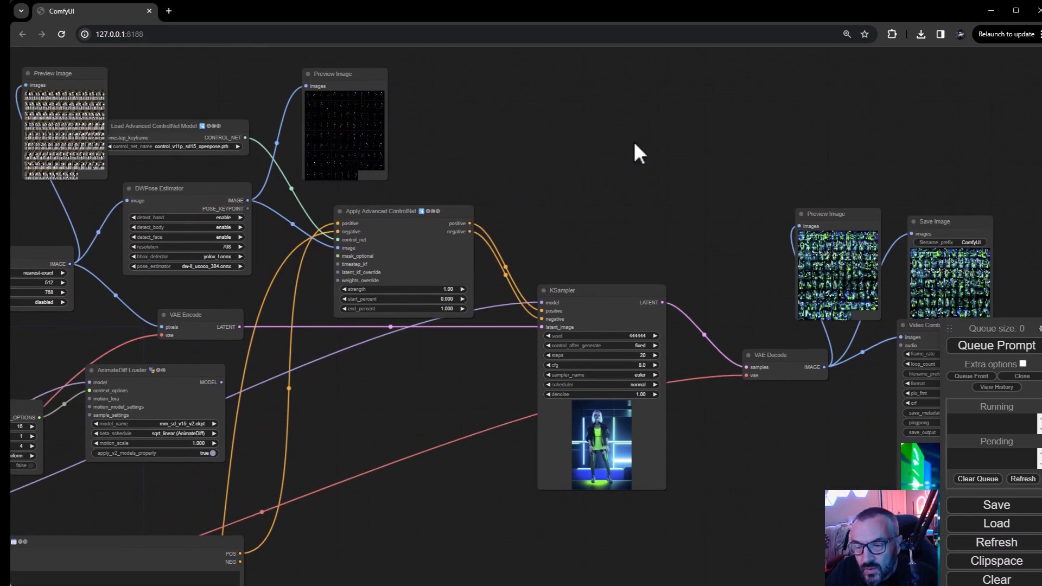
left_click_drag(598, 182, 400, 84)
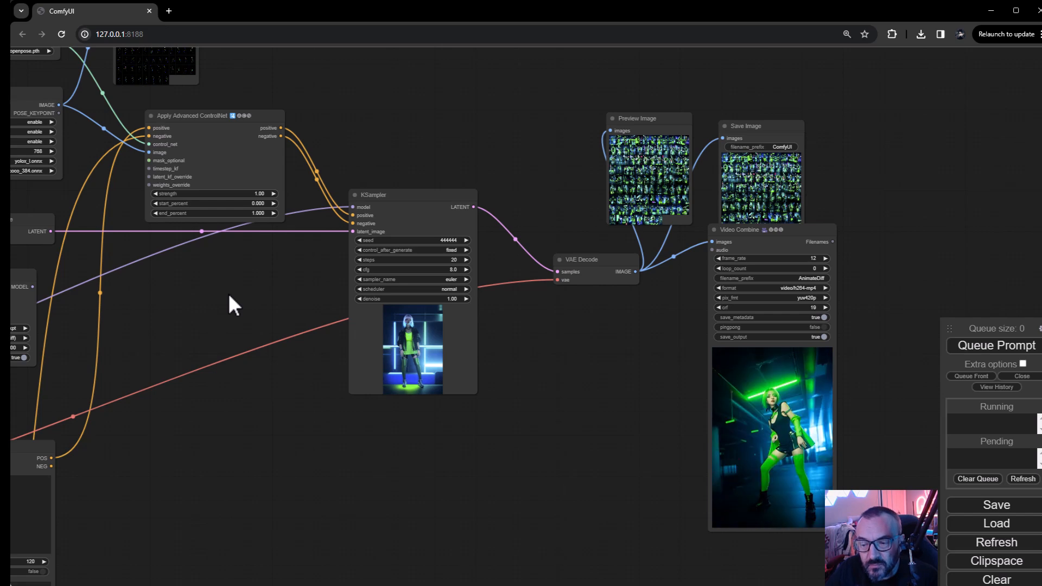
left_click_drag(529, 338, 476, 304)
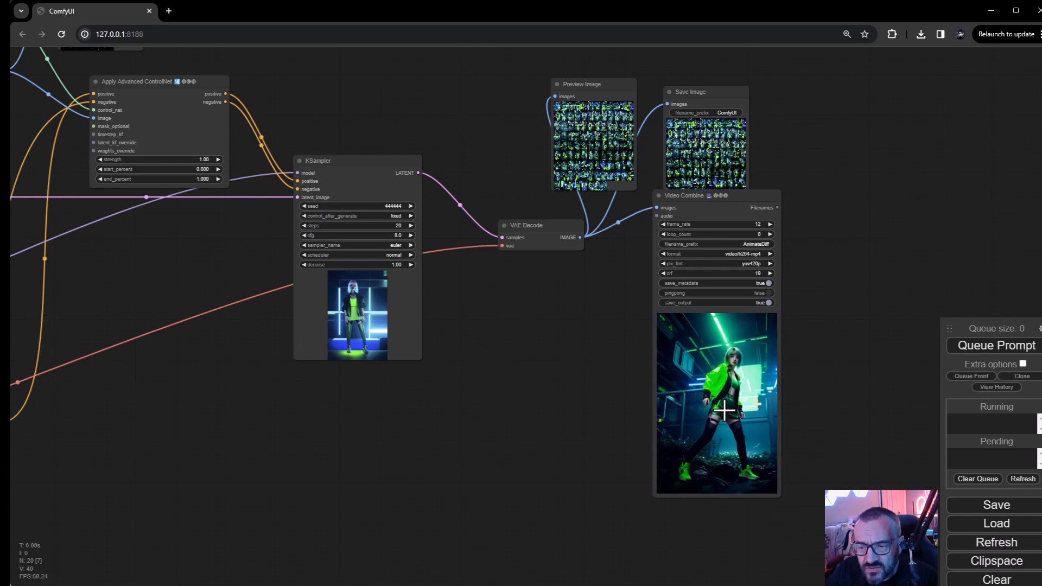
Compare the scheduled prompts in the Batch Prompt Schedule node with the generated video in Video Combine
left_click_drag(396, 441, 952, 345)
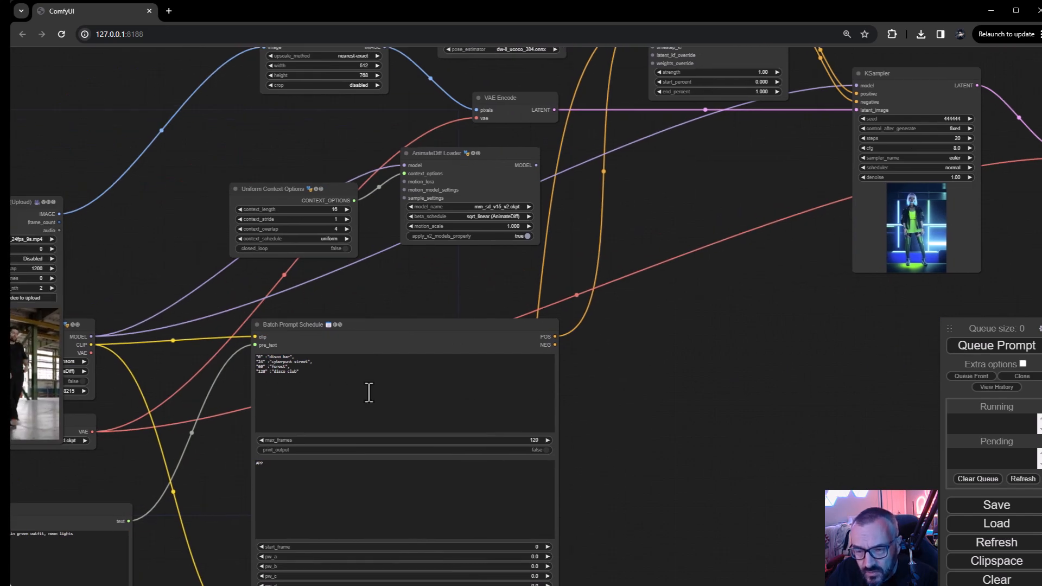
scroll(638, 375, "up", 5)
scroll(634, 373, "up", 3)
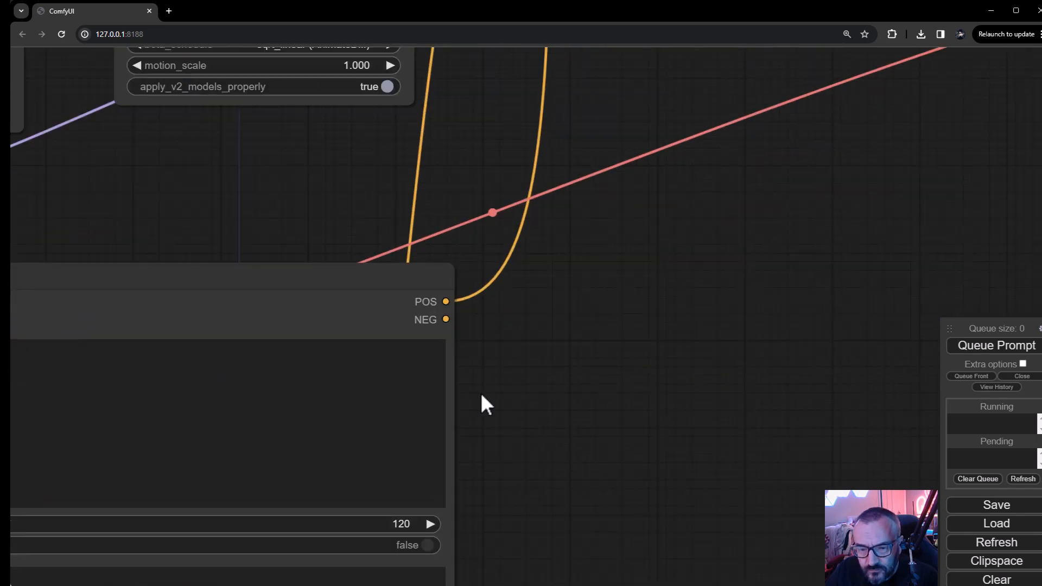
left_click_drag(458, 396, 838, 326)
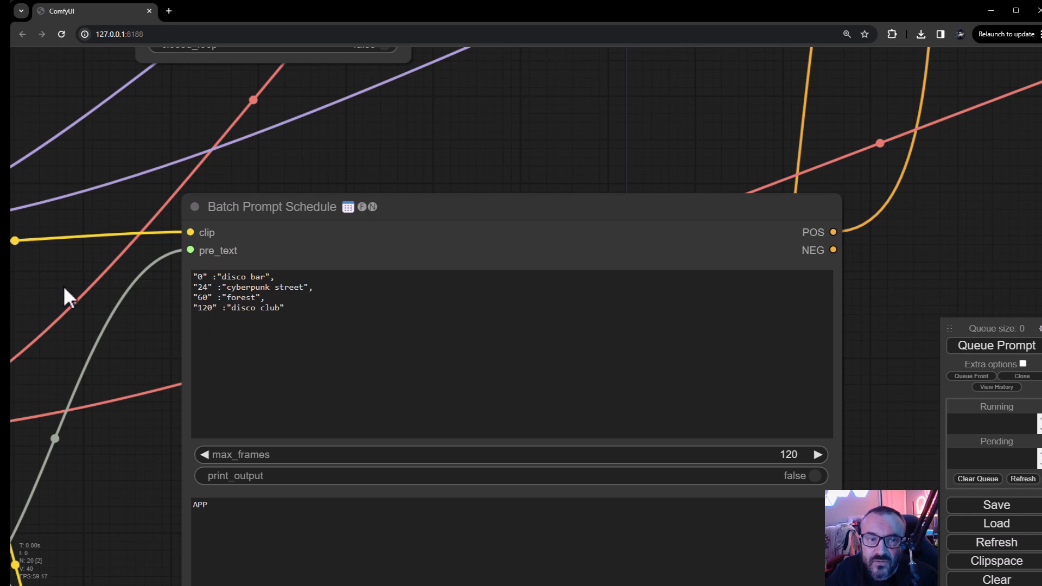
left_click_drag(854, 282, 135, 406)
left_click_drag(744, 323, 238, 193)
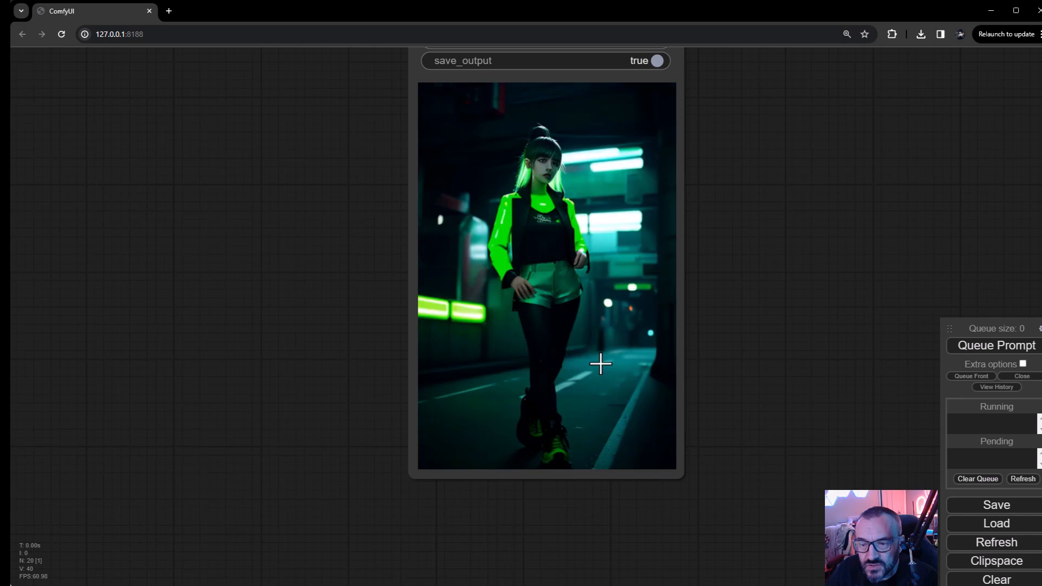
Replace the prompts for frames 0 and 24 in the Batch Prompt Schedule node with "brick wall"
left_click_drag(258, 289, 771, 177)
left_click_drag(347, 335, 787, 202)
left_click_drag(249, 324, 809, 203)
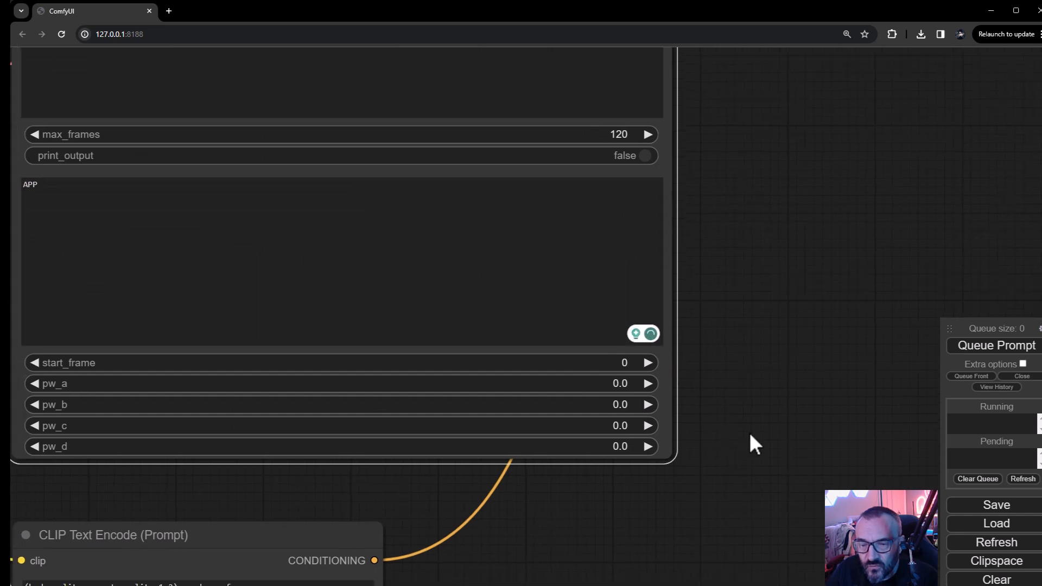
left_click_drag(740, 454, 864, 511)
left_click_drag(857, 214, 862, 385)
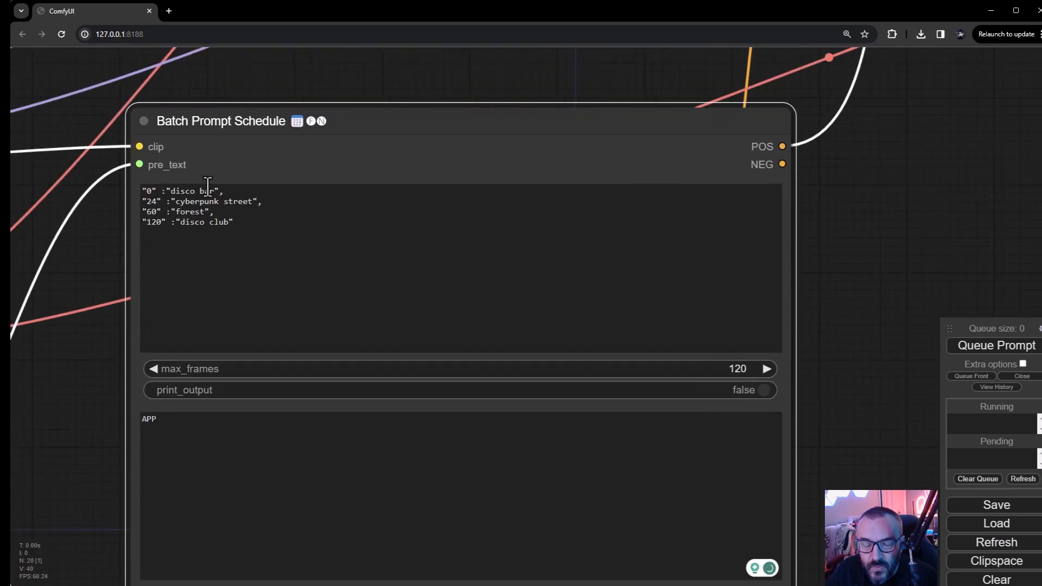
left_click_drag(169, 191, 215, 191)
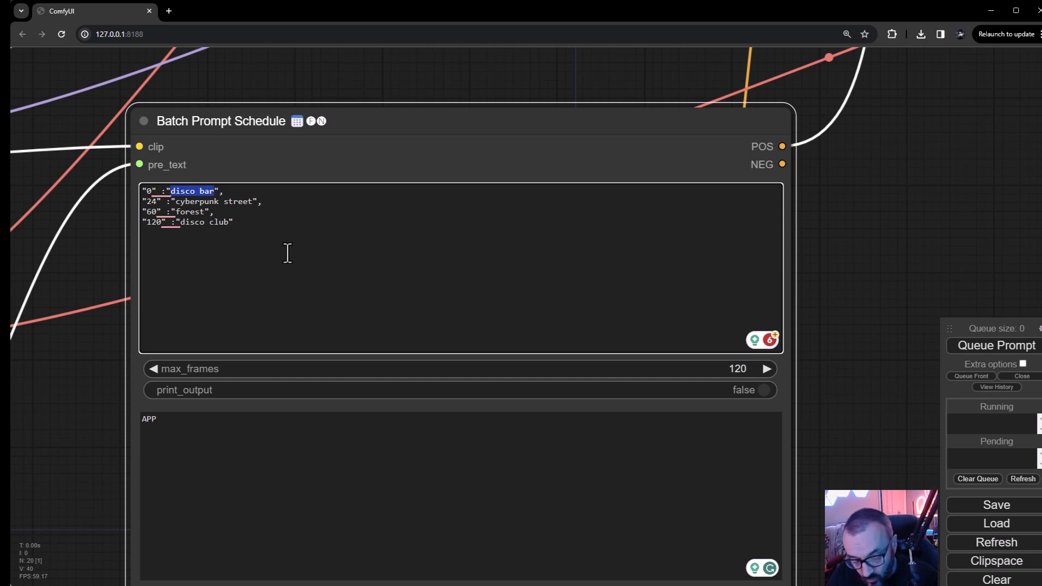
type("brick")
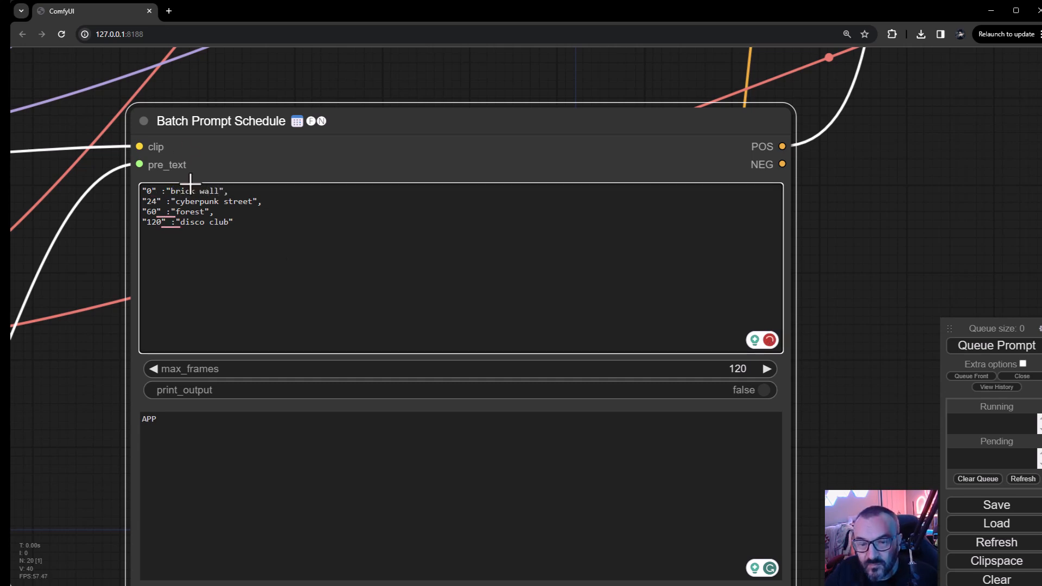
left_click_drag(176, 203, 247, 204)
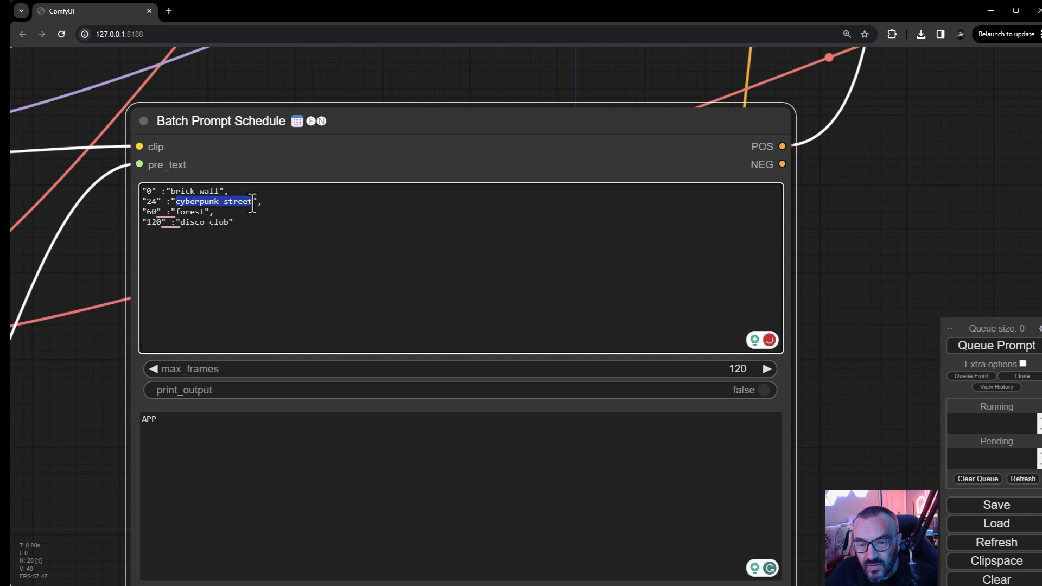
type("bri")
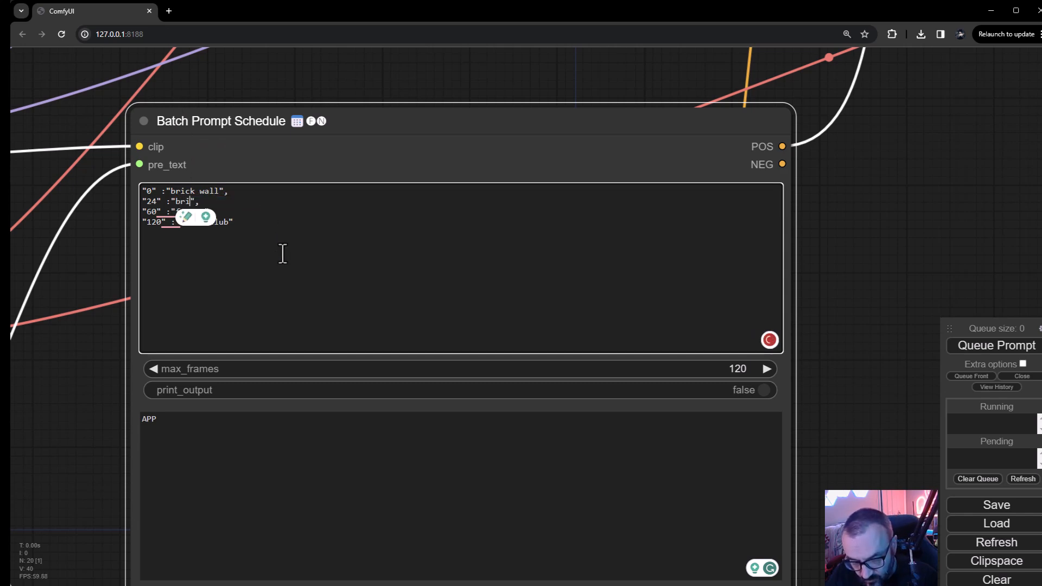
type("ck wall")
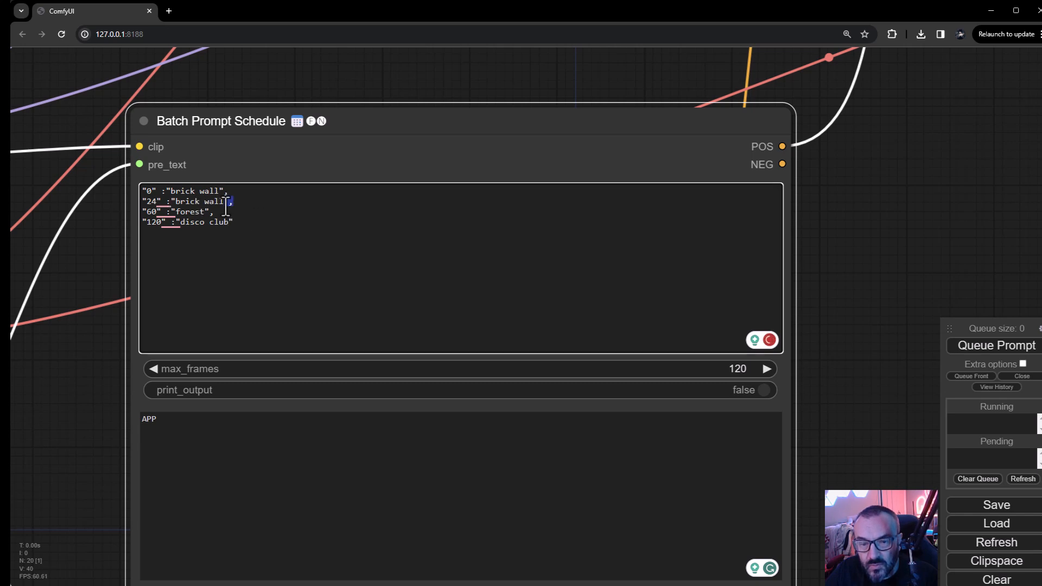
Remove the frame 24 and 60 entries from the Batch Prompt Schedule node and set the frame 120 prompt to "brick wall"
left_click_drag(216, 215, 128, 204)
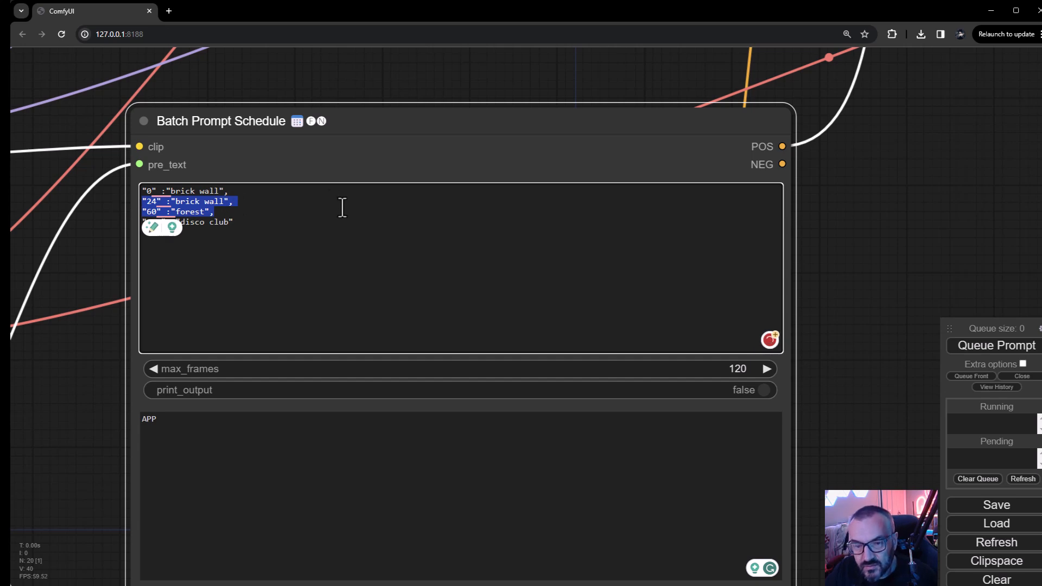
key("BackSpace")
key("Delete")
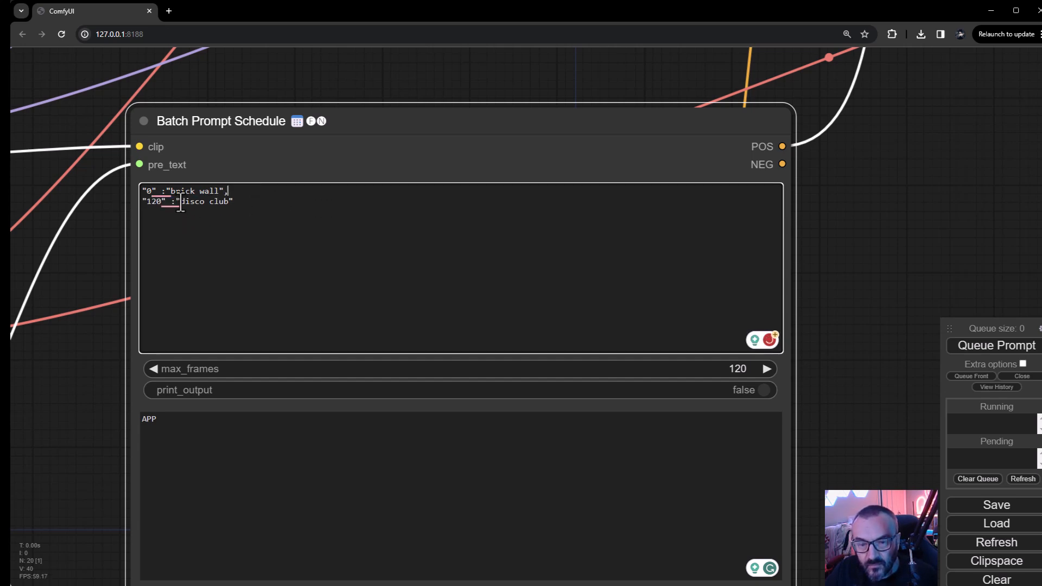
left_click_drag(179, 206, 226, 210)
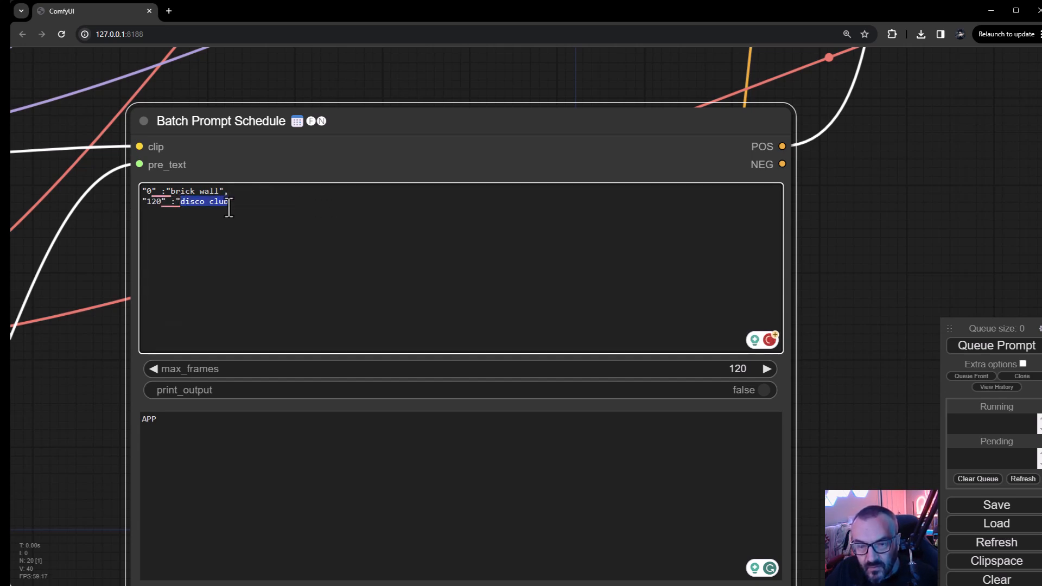
type("brick")
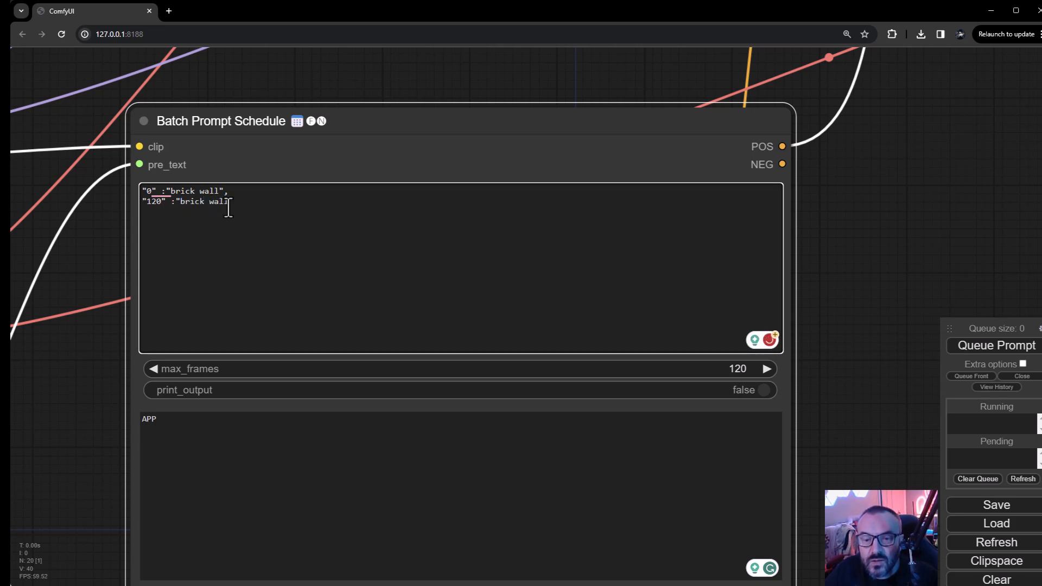
left_click(831, 252)
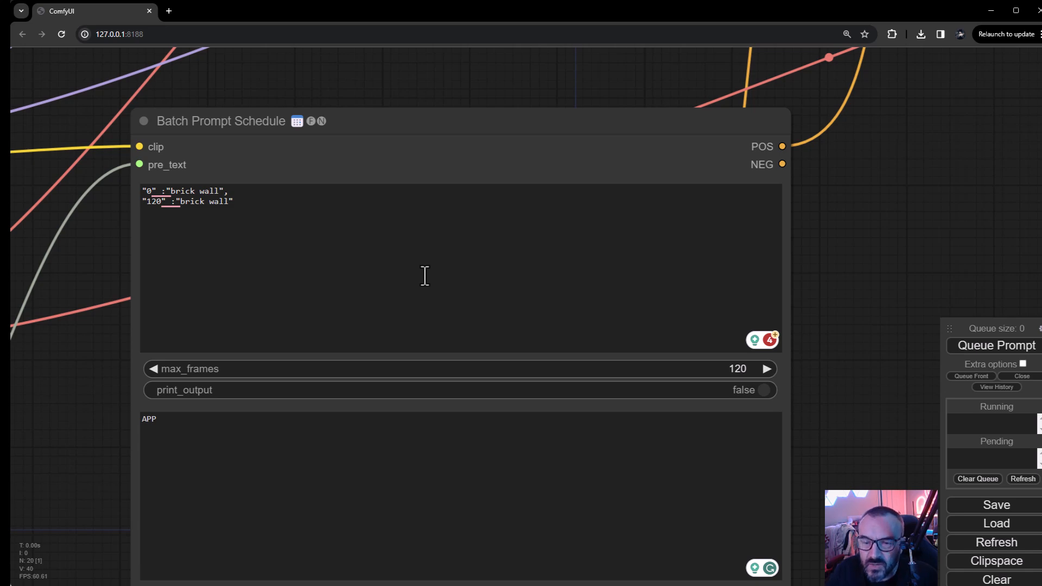
Replace the prompt in the text node feeding pre_text with "Slimy alien"
left_click_drag(83, 388, 301, 275)
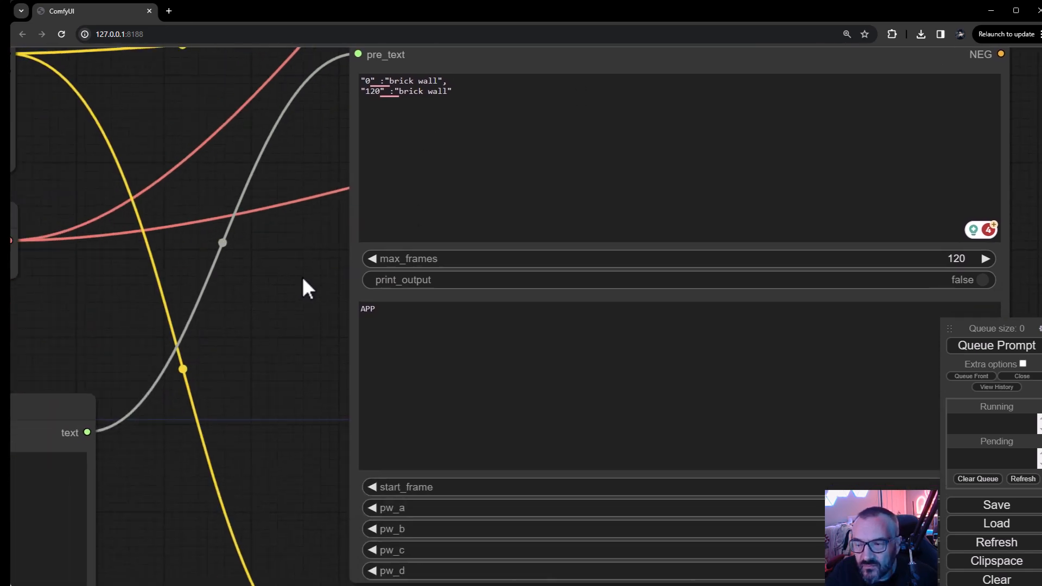
left_click_drag(65, 517, 139, 303)
left_click_drag(223, 317, 484, 347)
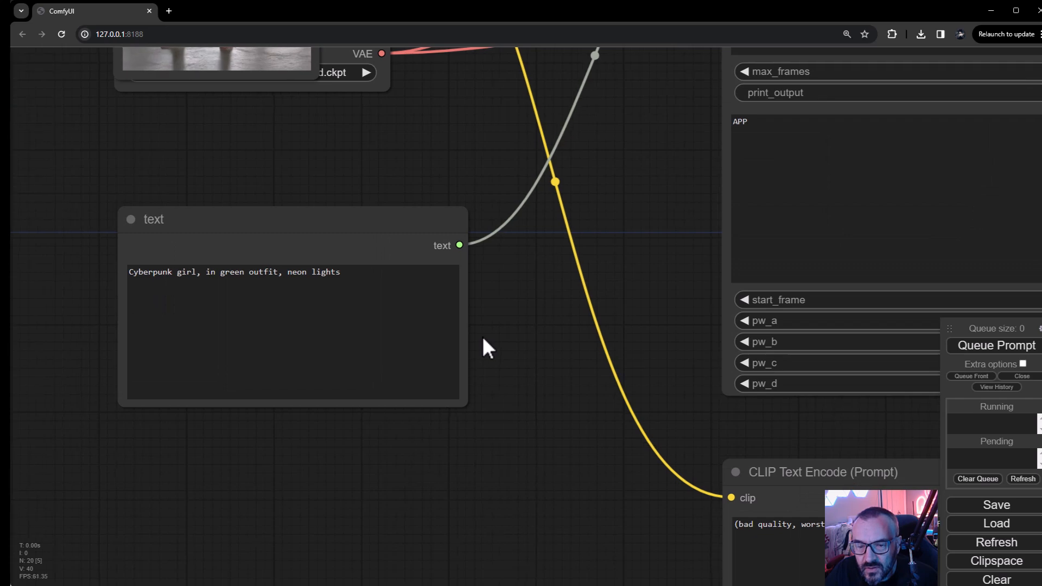
left_click_drag(342, 274, 124, 274)
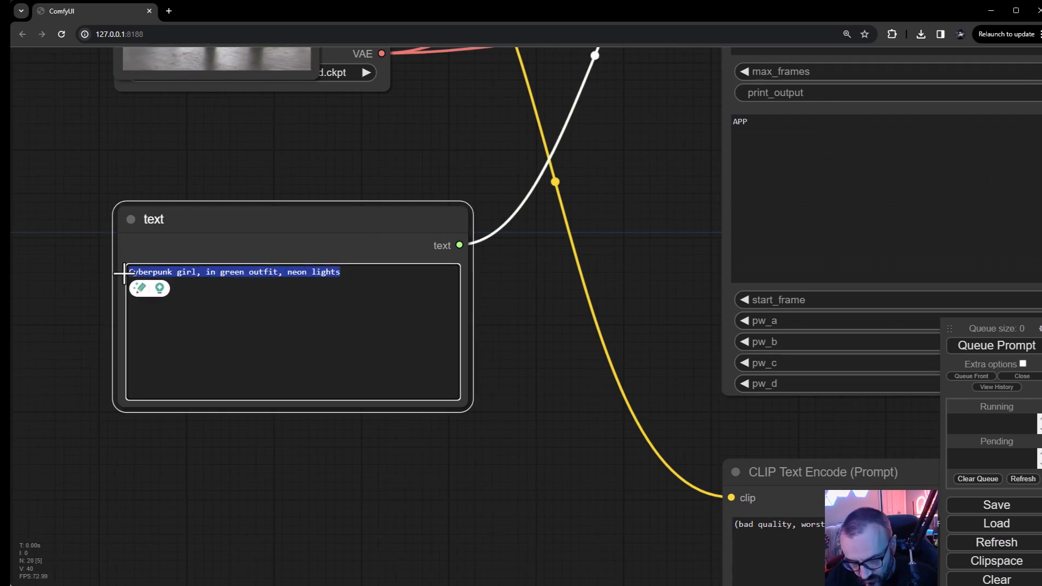
type("slimy alien")
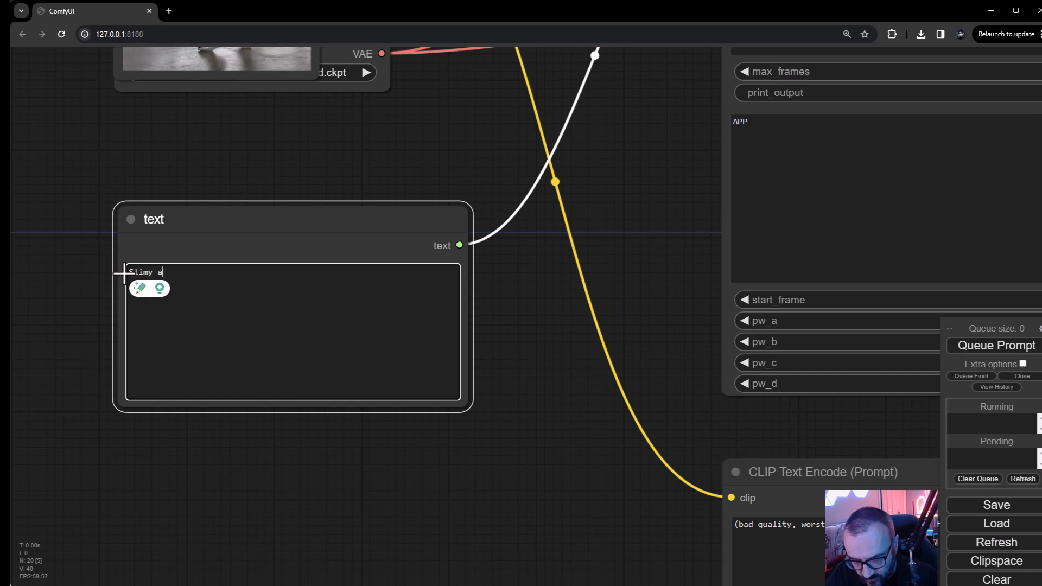
Review the node settings along the workflow from Load Video through DWPose Estimator and Apply Advanced ControlNet to Video Combine
left_click_drag(594, 268, 473, 362)
left_click_drag(467, 228, 491, 545)
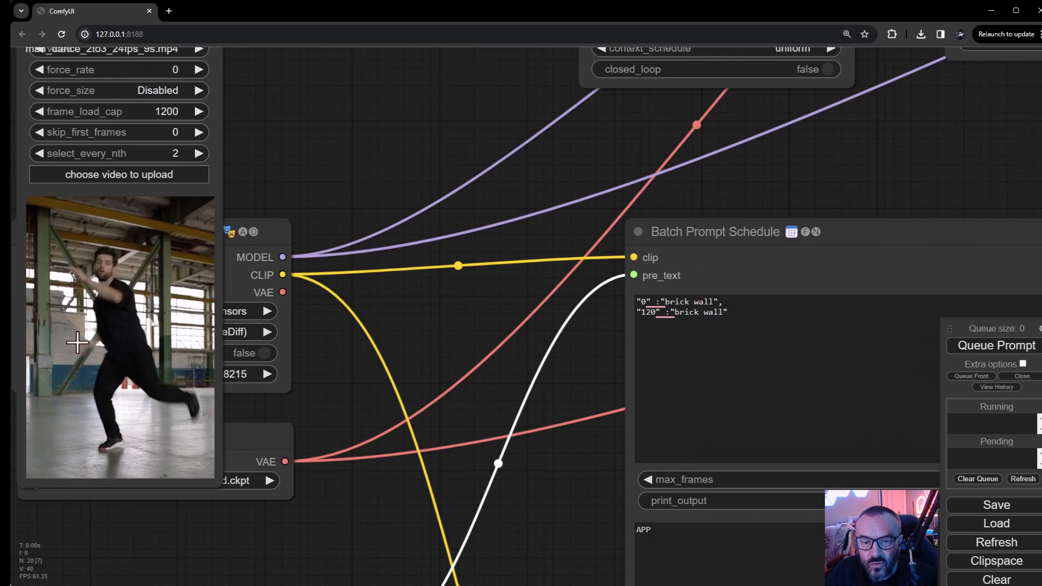
left_click_drag(298, 179, 374, 465)
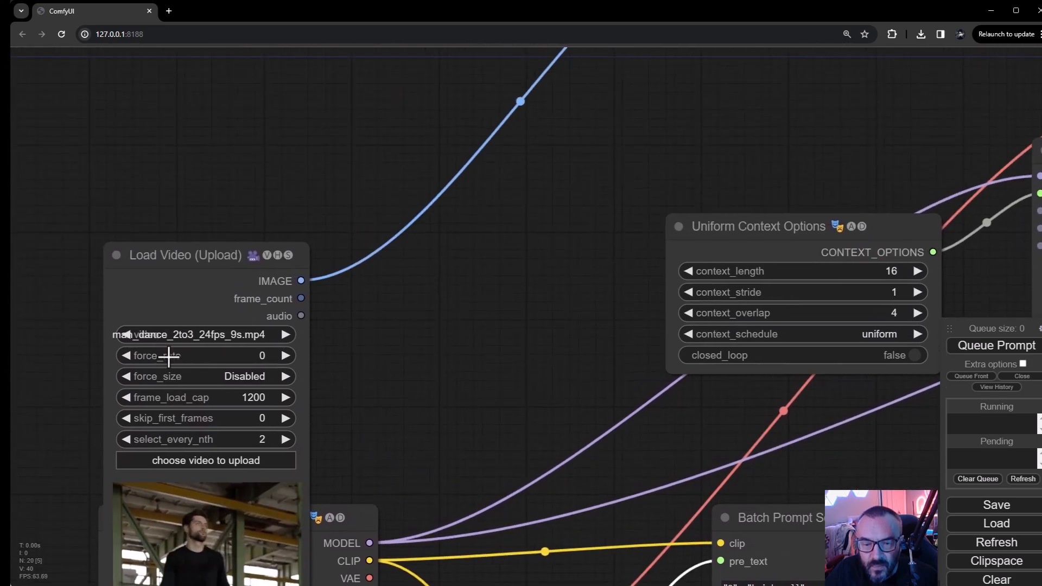
left_click_drag(384, 316, 333, 49)
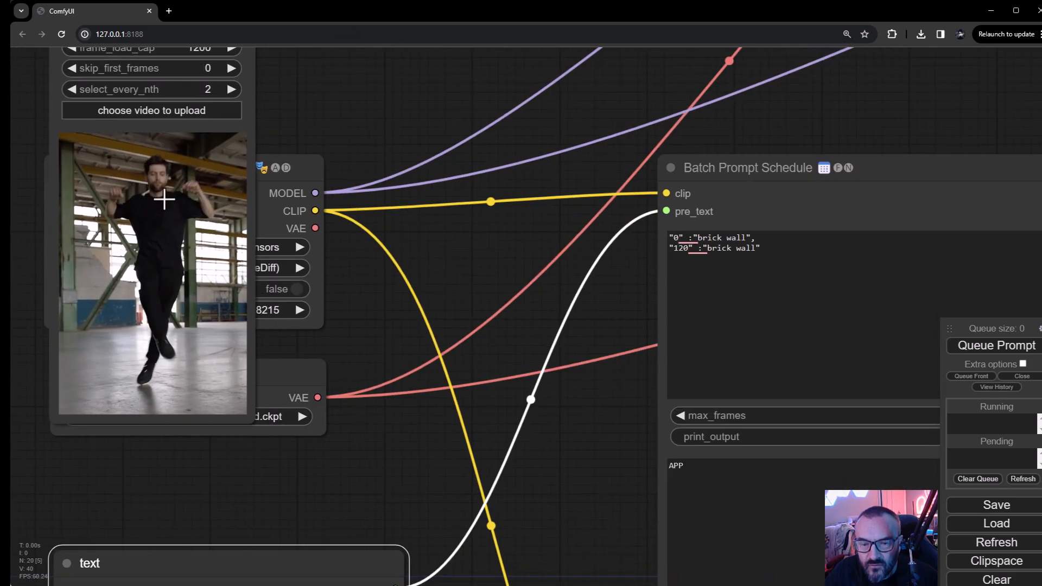
left_click_drag(468, 322, 392, 72)
left_click_drag(499, 292, 126, 362)
left_click_drag(955, 198, 412, 390)
scroll(474, 328, "down", 6)
left_click_drag(626, 285, 633, 549)
left_click_drag(653, 339, 666, 373)
left_click_drag(579, 312, 720, 365)
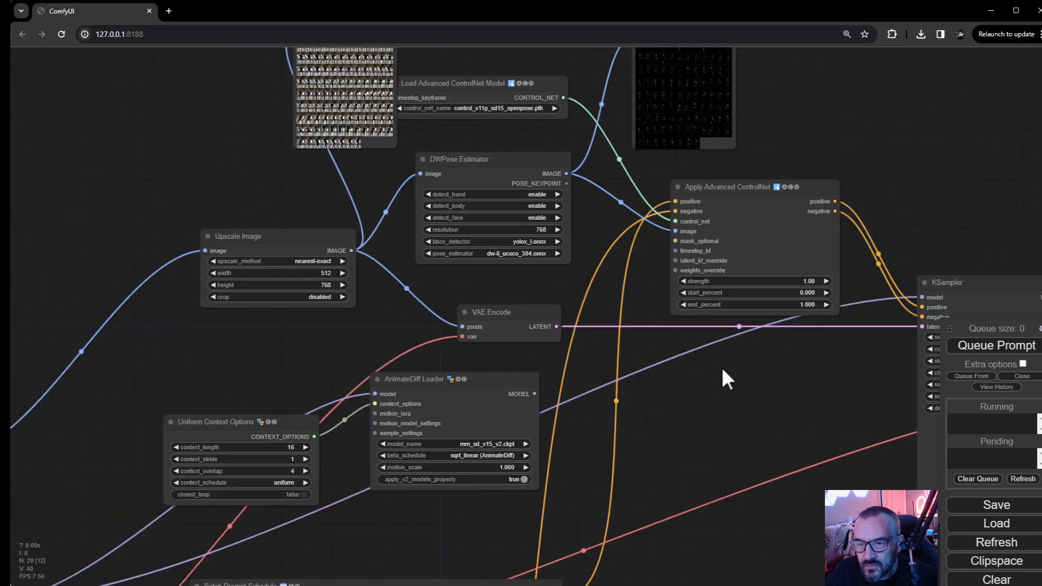
left_click_drag(467, 267, 273, 320)
left_click_drag(301, 235, 147, 191)
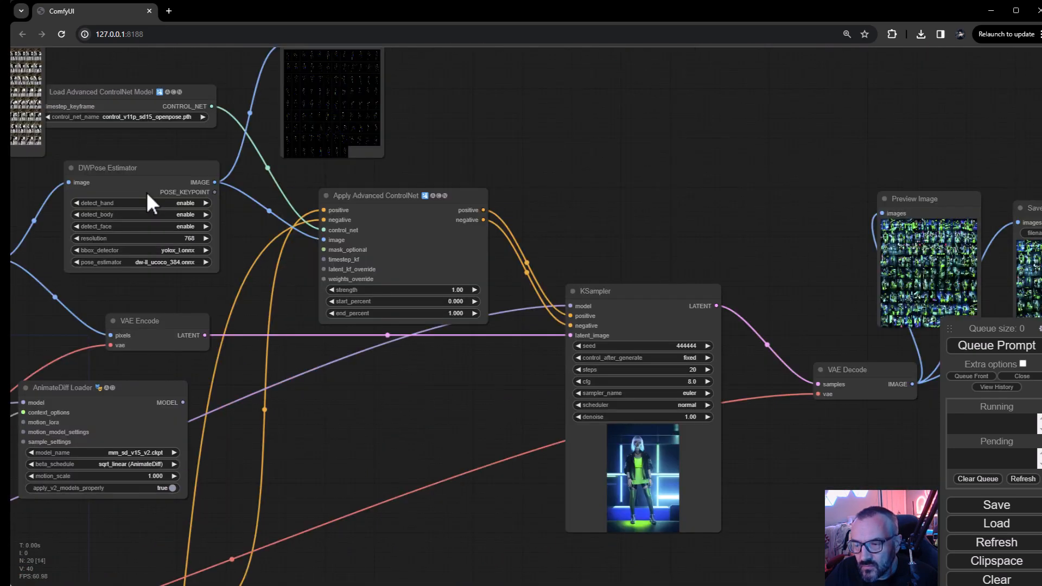
left_click_drag(372, 376, 47, 186)
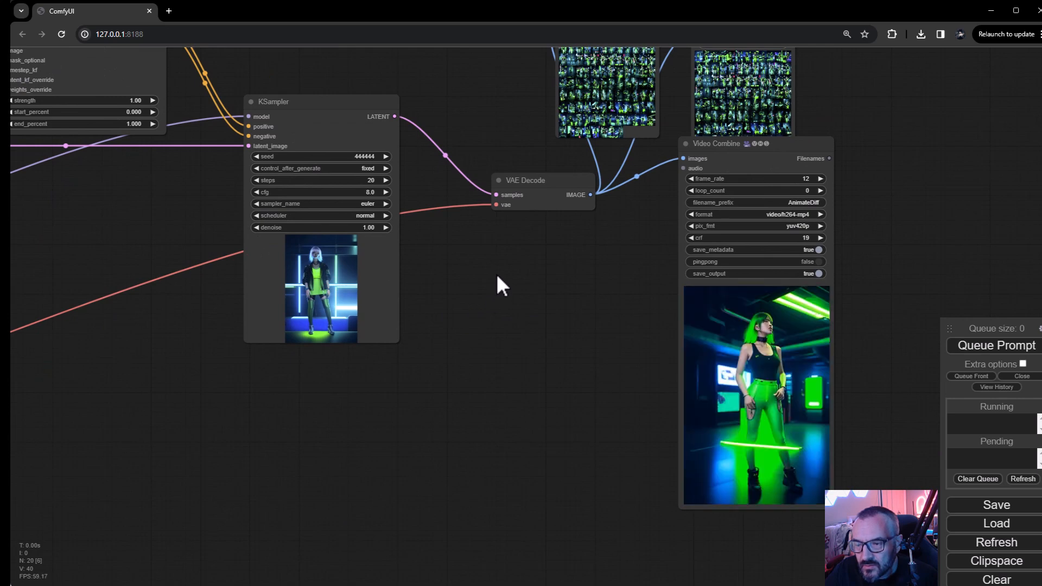
Lower the cfg value in the KSampler node to 6.5
left_click_drag(500, 292, 731, 336)
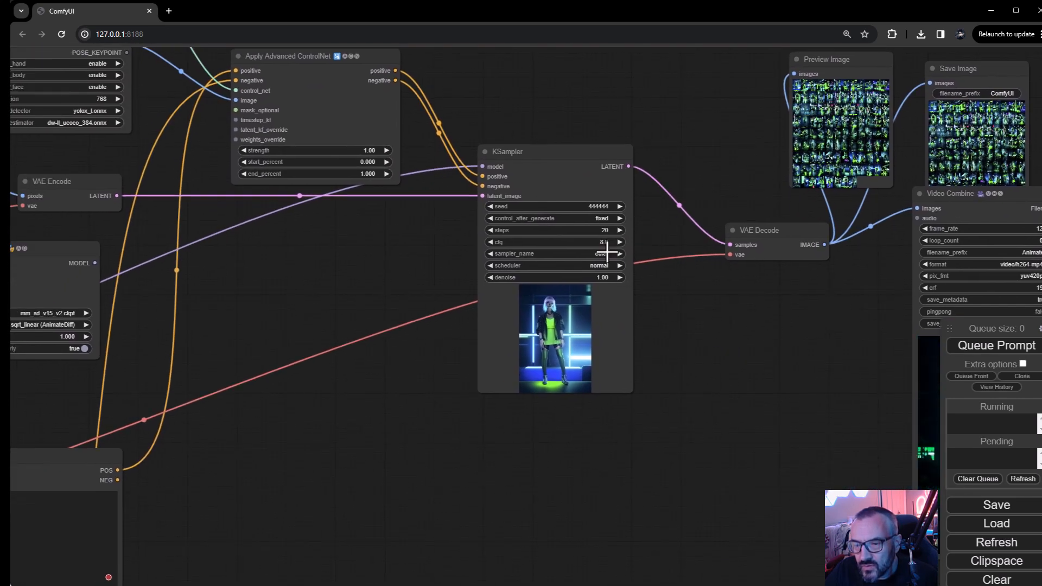
scroll(646, 286, "up", 3)
scroll(646, 285, "up", 5)
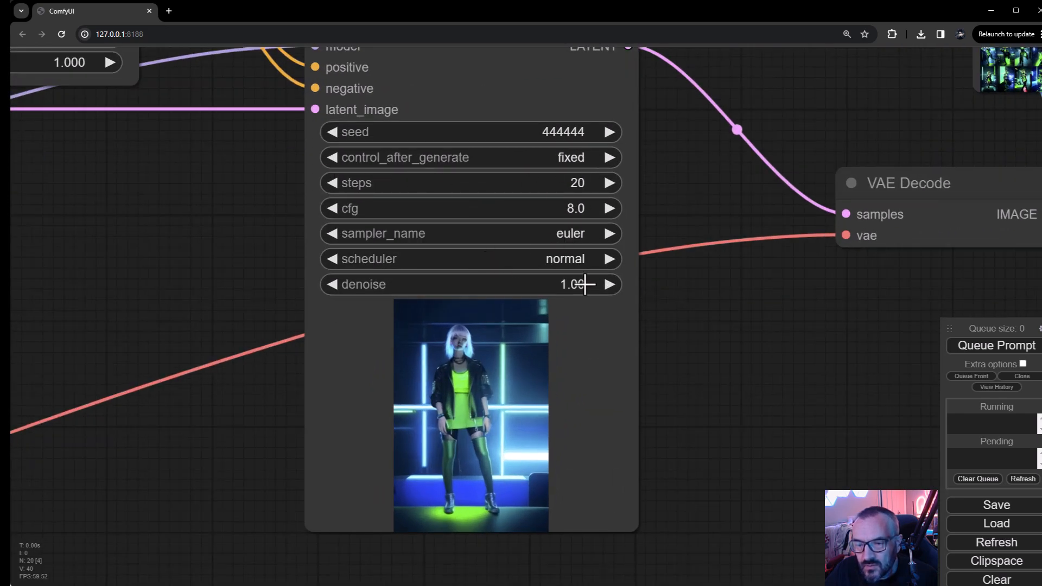
left_click(333, 207)
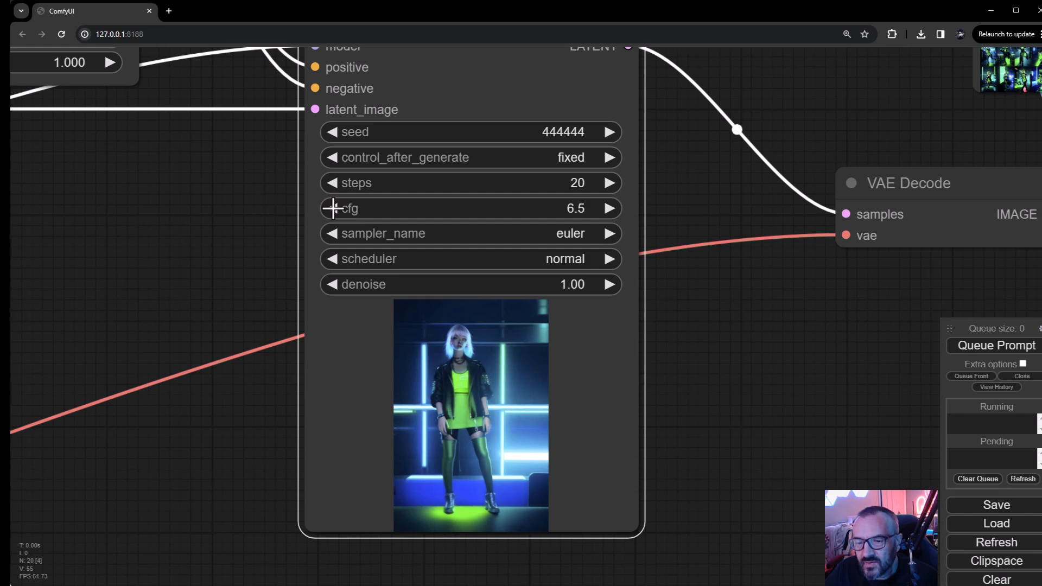
left_click_drag(726, 281, 682, 351)
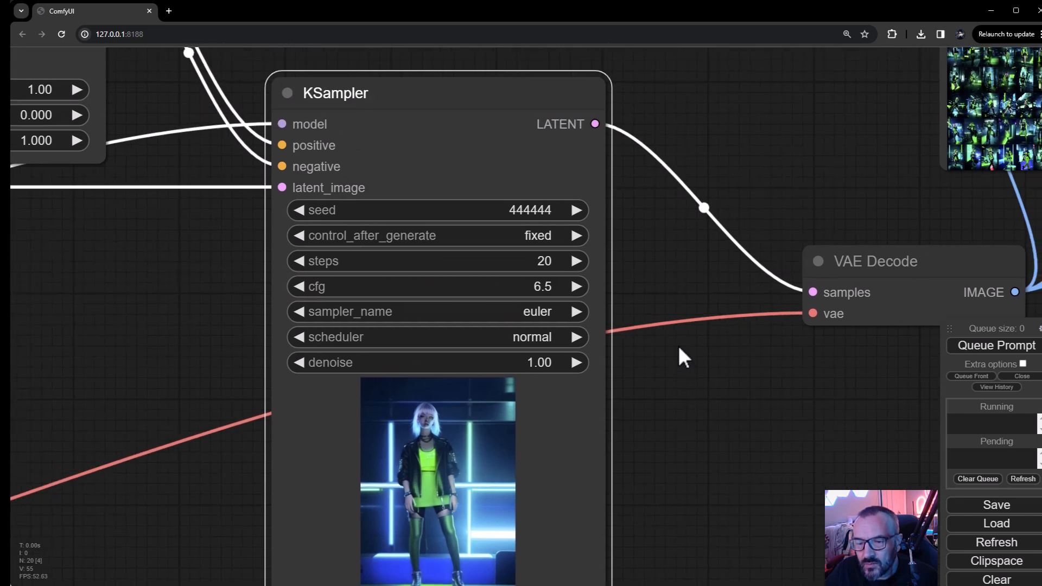
Delete the Preview Image node fed by VAE Decode and queue the prompt to generate a new video
left_click_drag(734, 331, 236, 158)
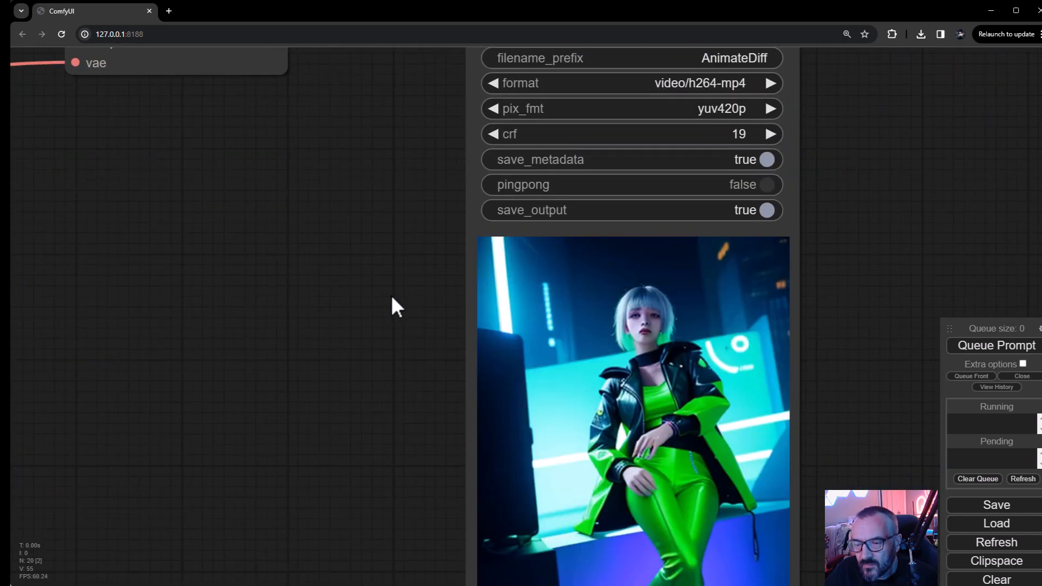
left_click_drag(392, 294, 341, 193)
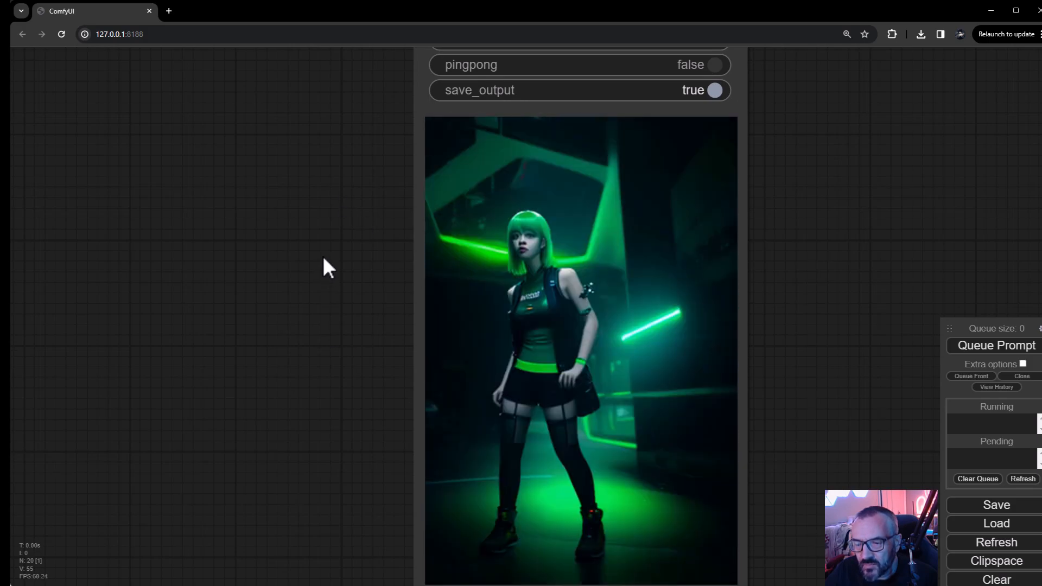
left_click_drag(337, 237, 298, 372)
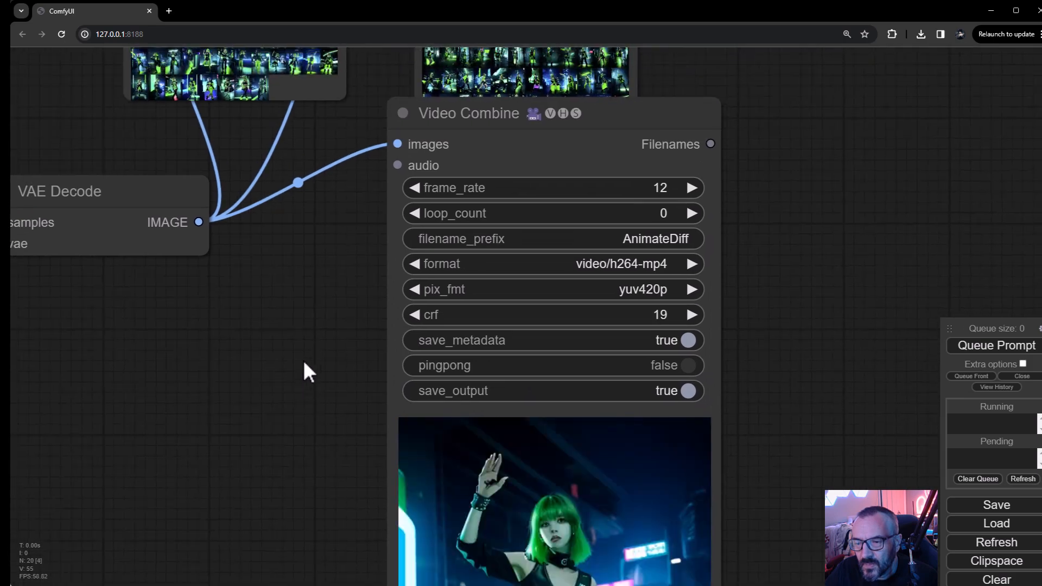
scroll(732, 181, "down", 10)
scroll(730, 170, "down", 2)
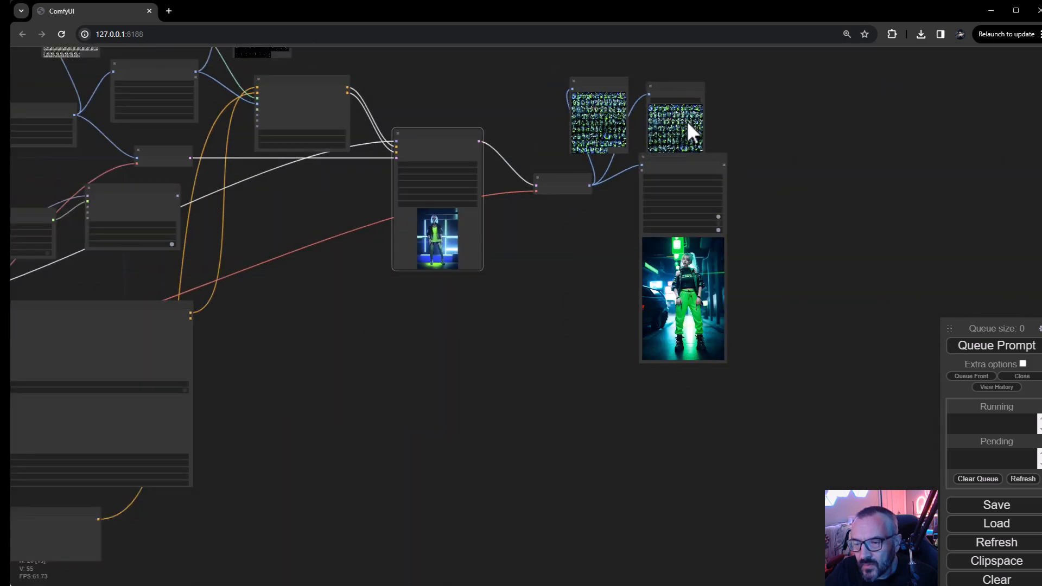
key("Delete")
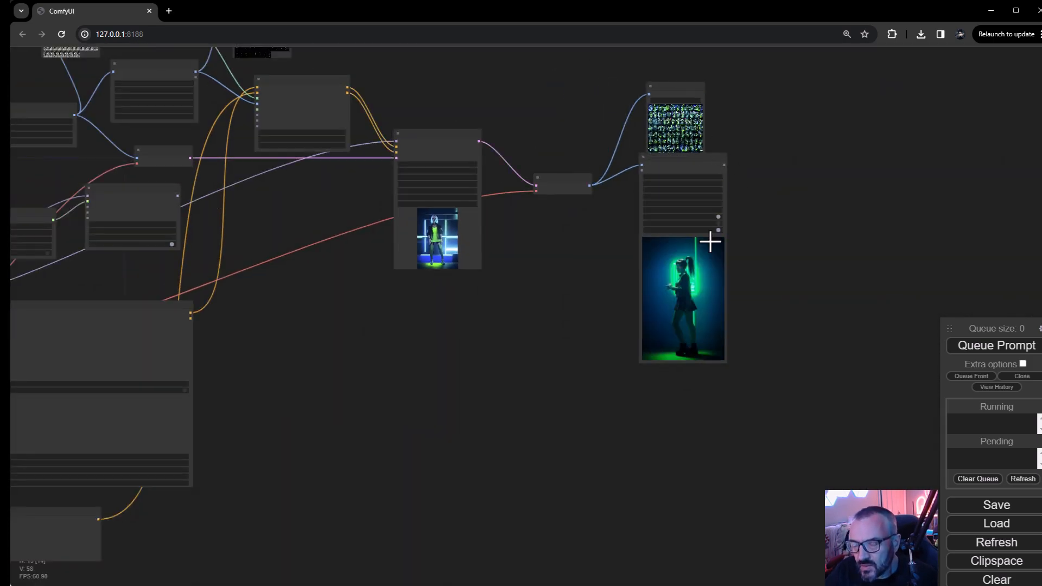
left_click(1020, 352)
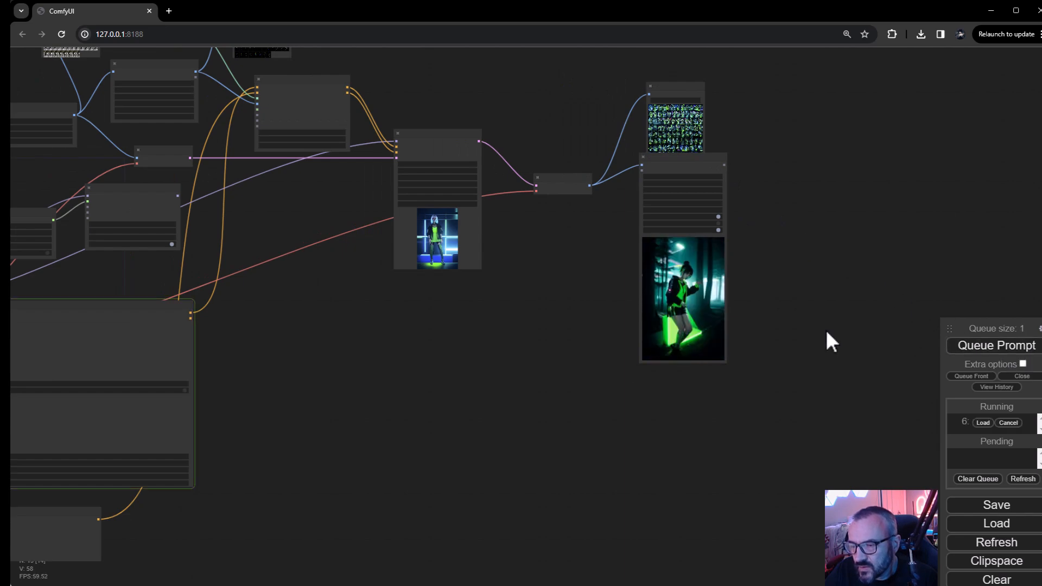
Set the resolution of the DWPose Estimator node to 512
left_click_drag(438, 324, 832, 493)
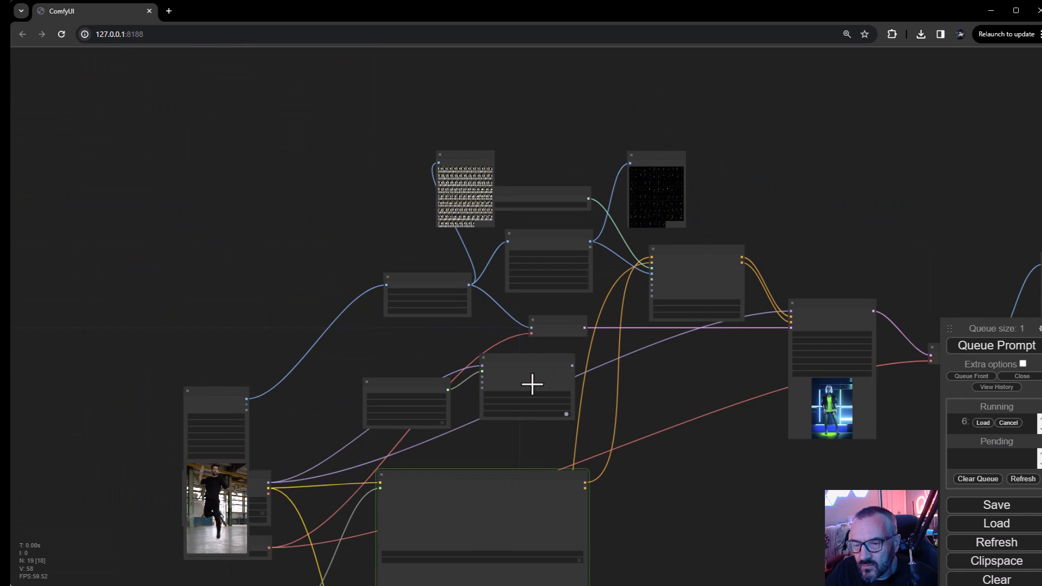
scroll(502, 240, "up", 6)
scroll(503, 239, "up", 3)
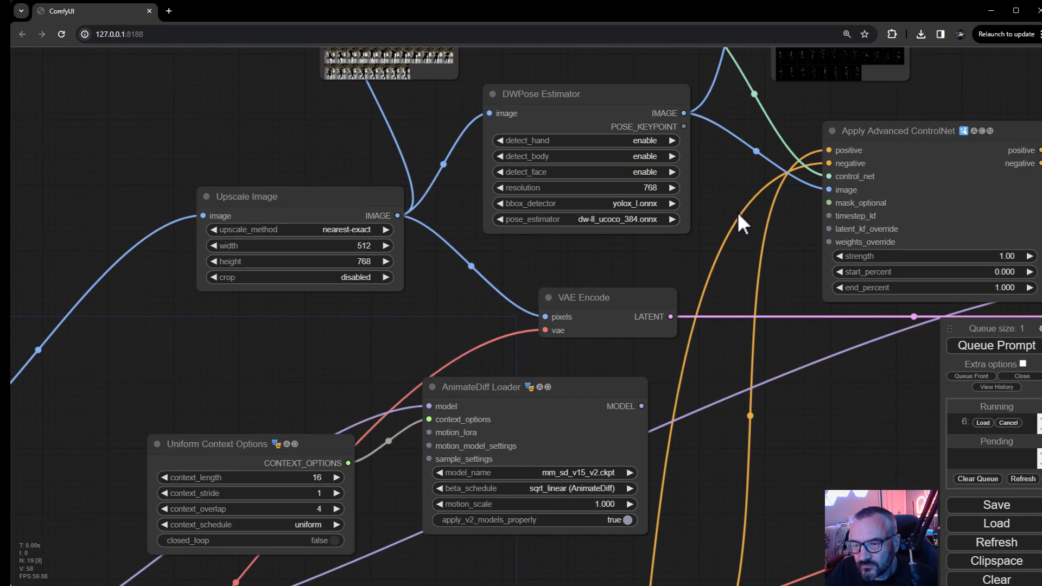
left_click(651, 188)
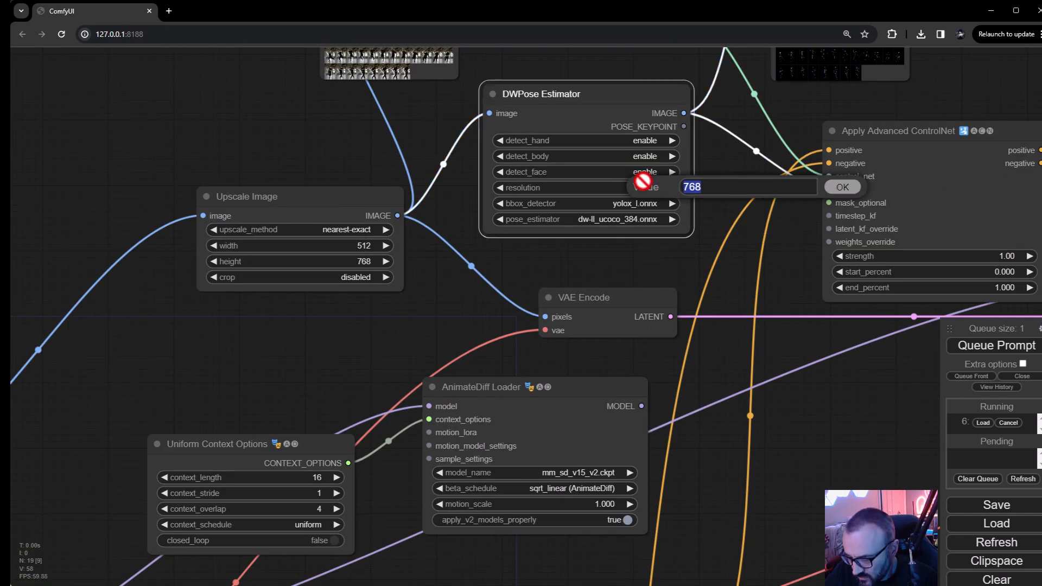
left_click(850, 190)
Examine the KSampler preview and the new video in Video Combine, comparing them with the Batch Prompt Schedule prompts
left_click_drag(719, 205, 543, 297)
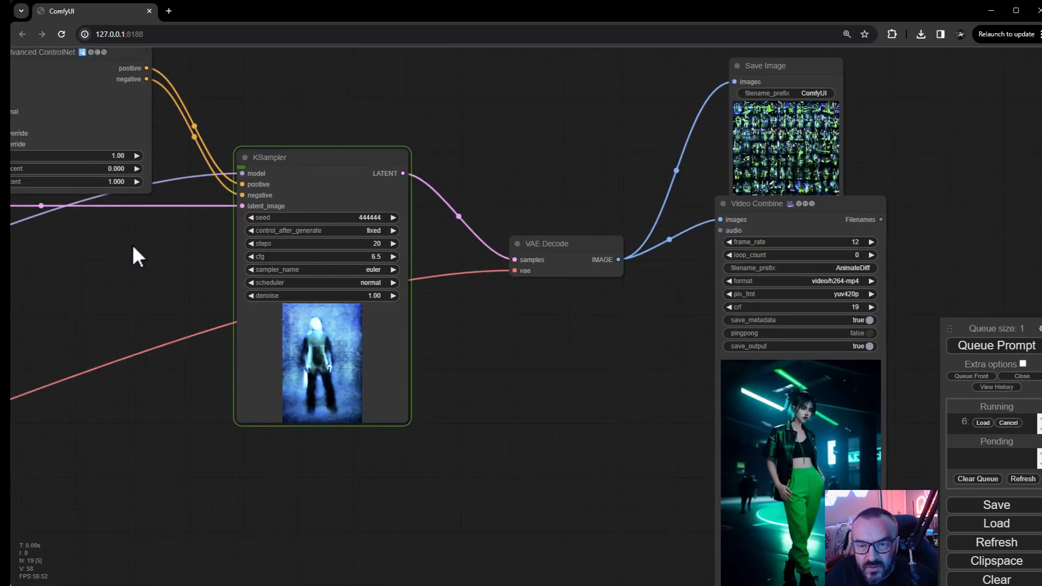
left_click_drag(133, 248, 485, 418)
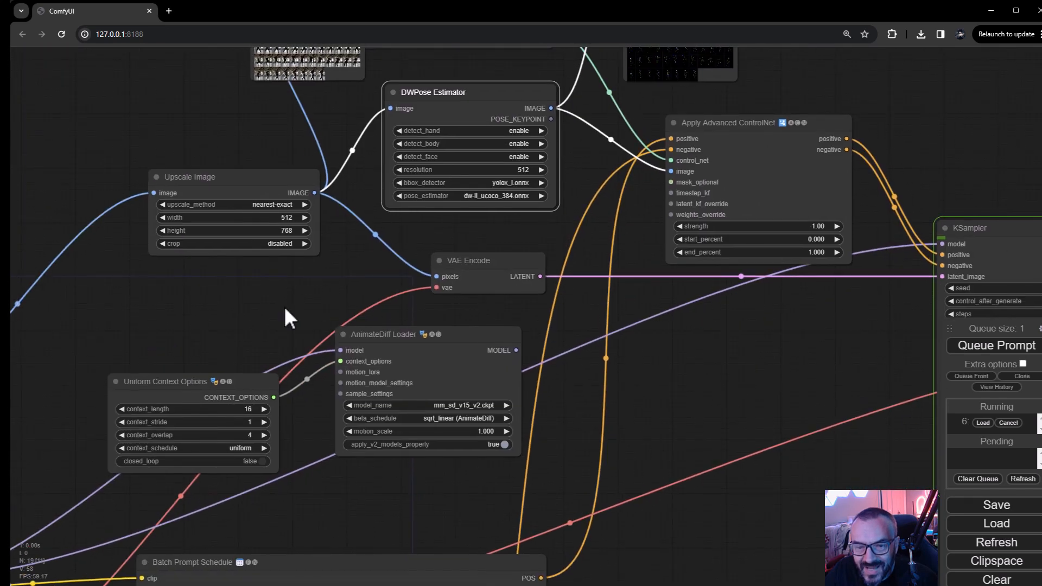
left_click_drag(359, 250, 227, 383)
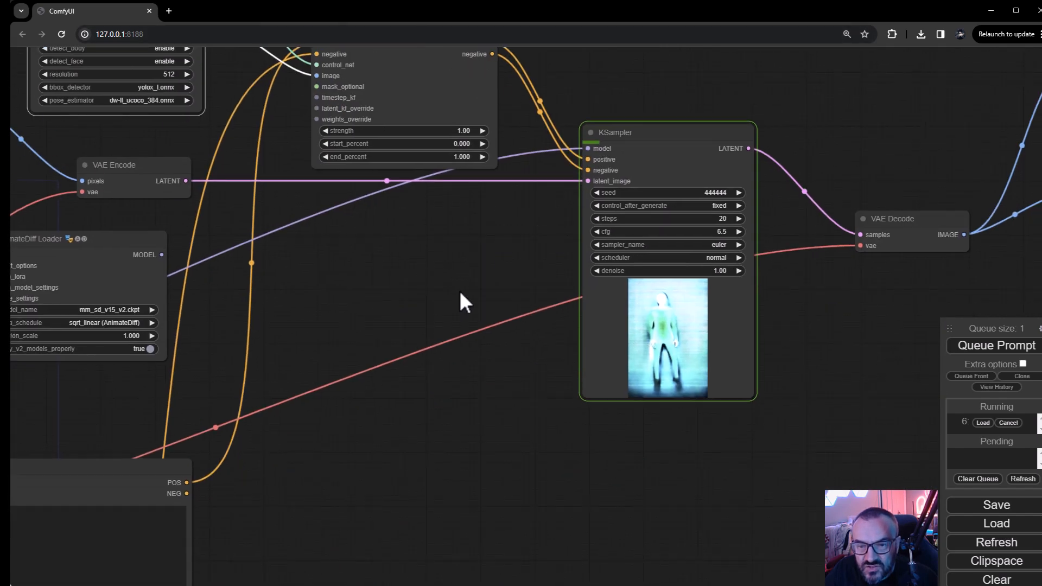
scroll(459, 293, "up", 2)
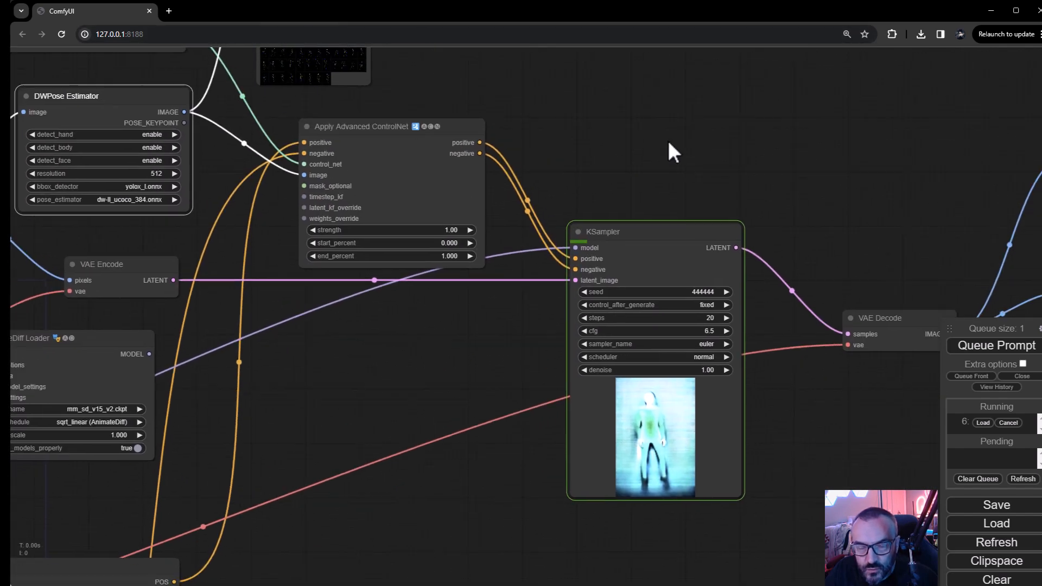
left_click_drag(697, 205, 432, 98)
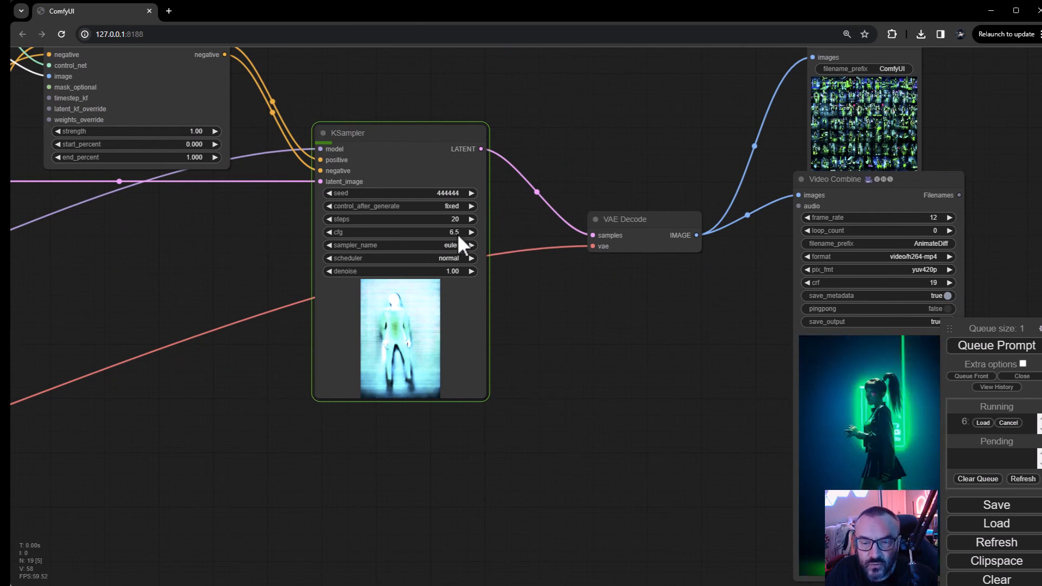
left_click_drag(578, 295, 376, 294)
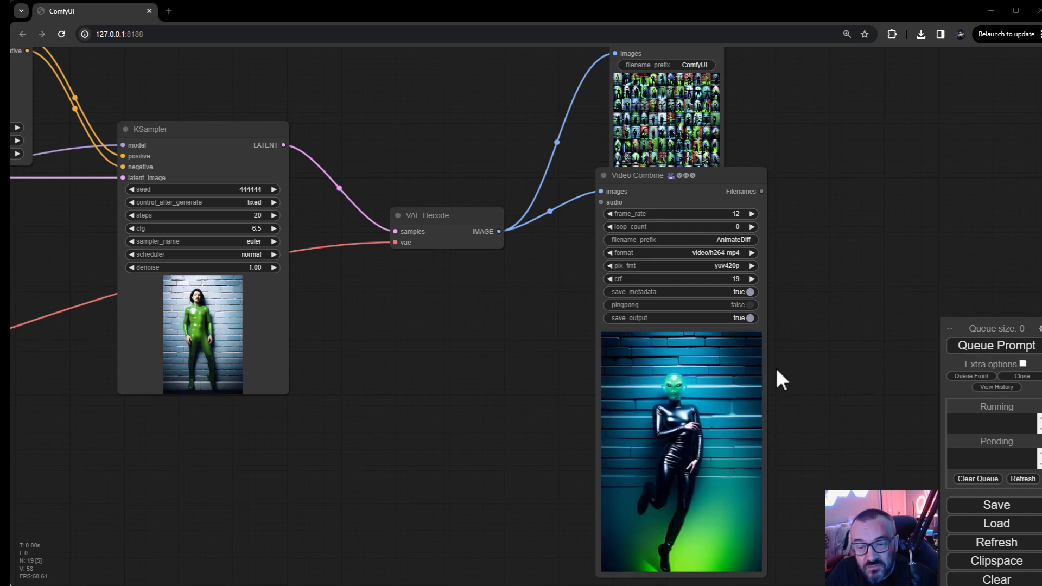
left_click_drag(384, 398, 756, 182)
left_click_drag(217, 374, 791, 211)
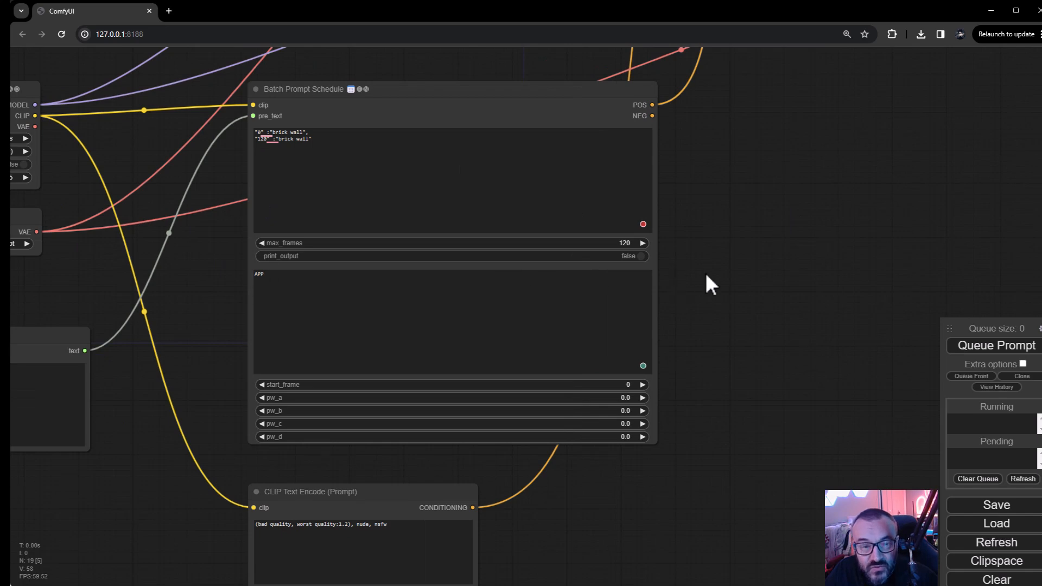
Review the text node's prefix prompt, the Batch Prompt Schedule and the negative prompt against the KSampler preview and Video Combine output
left_click_drag(232, 249, 211, 141)
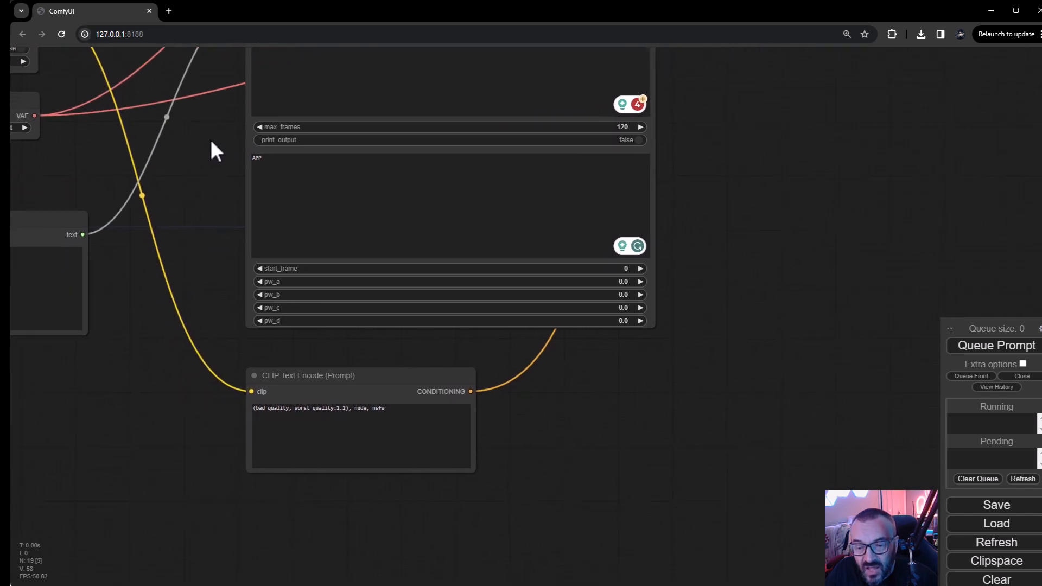
left_click_drag(198, 369, 364, 369)
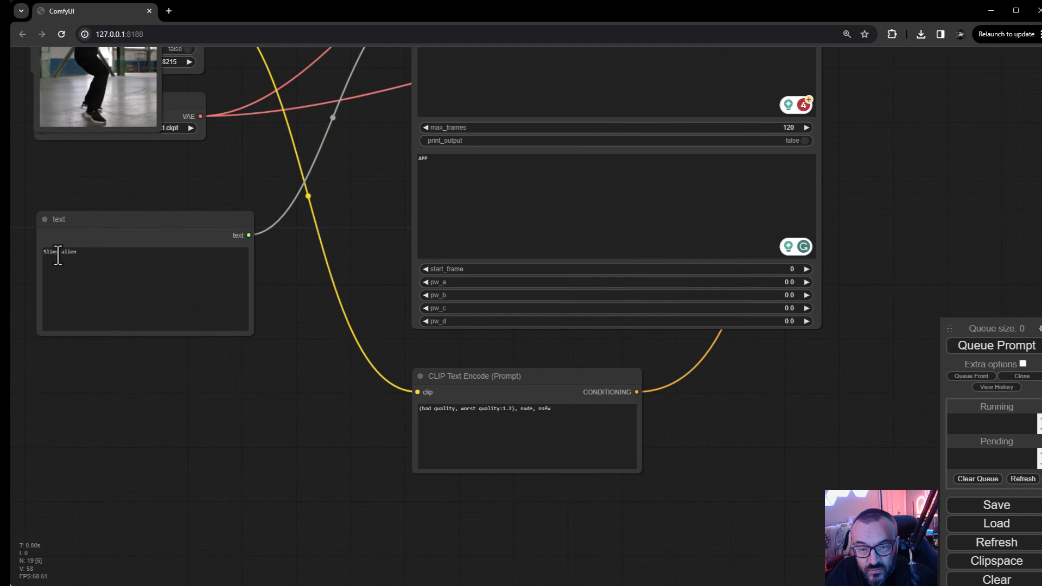
triple_click(111, 253)
left_click(362, 242)
left_click_drag(347, 254, 0, 371)
left_click_drag(492, 182, 610, 329)
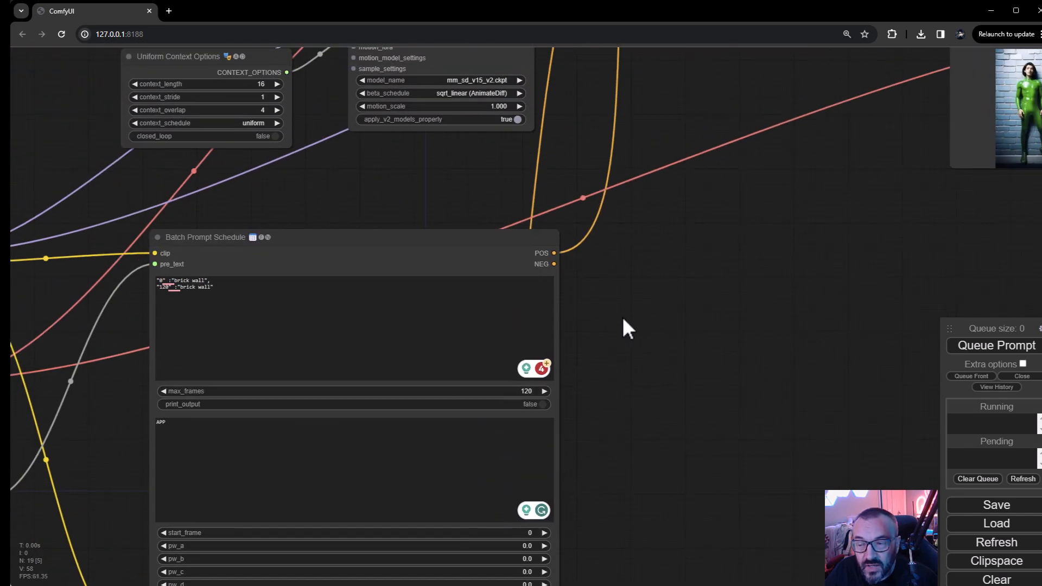
left_click_drag(705, 319, 599, 332)
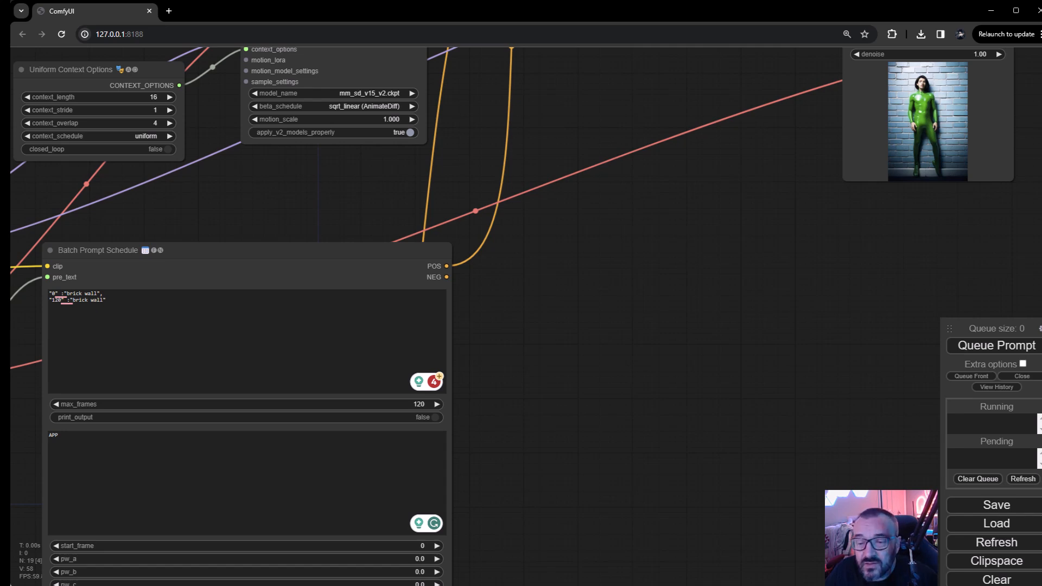
scroll(663, 228, "down", 6)
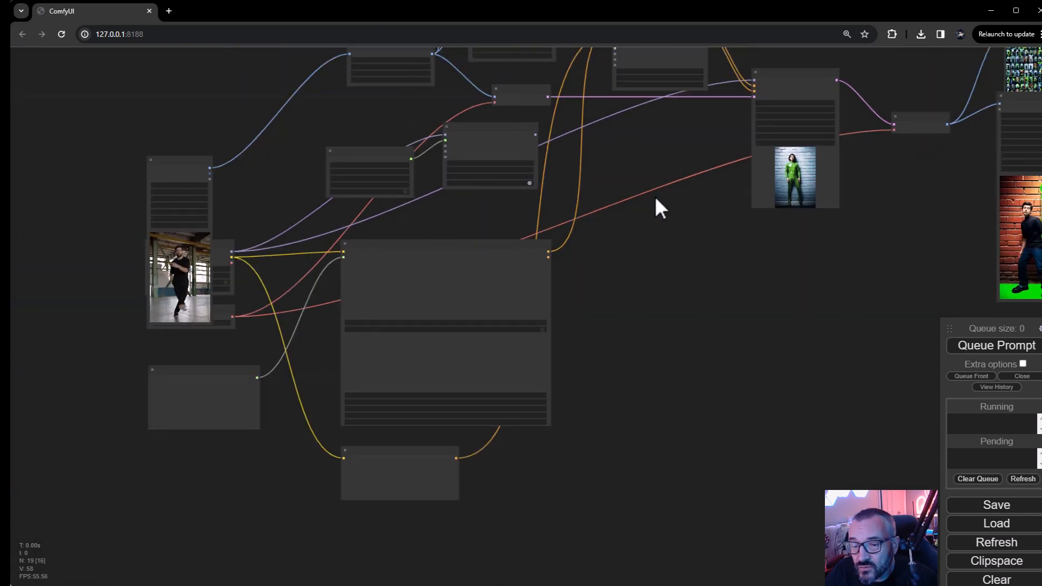
scroll(414, 333, "up", 4)
left_click_drag(563, 235, 528, 273)
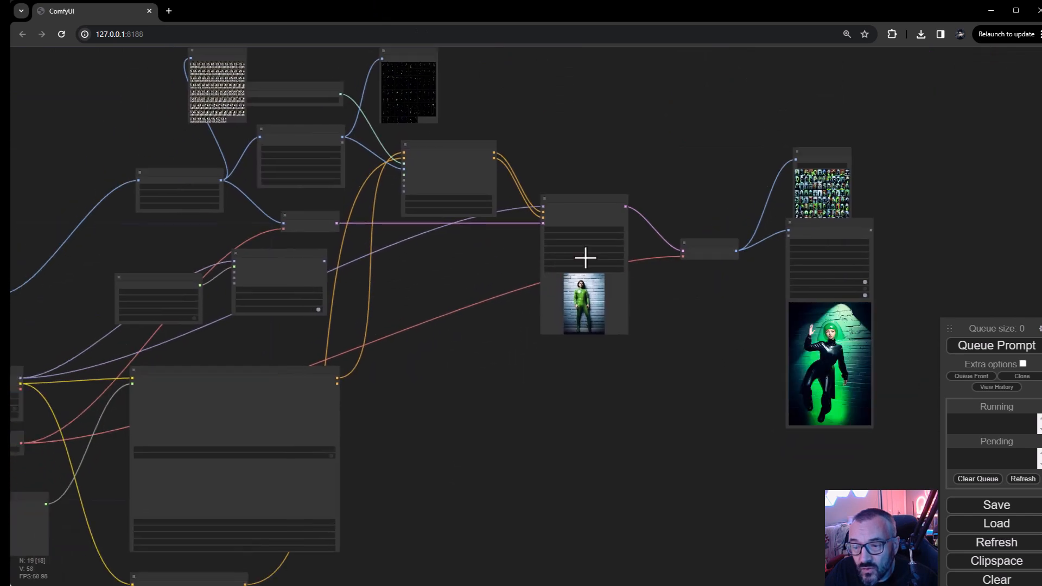